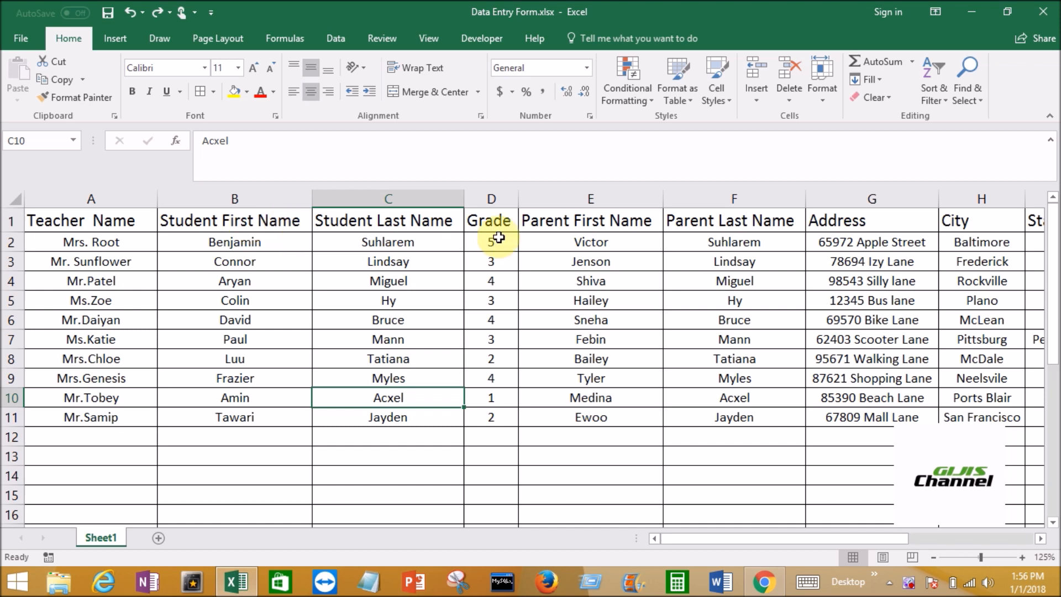
pyautogui.click(1036, 539)
pyautogui.moveTo(830, 535); pyautogui.dragTo(736, 534)
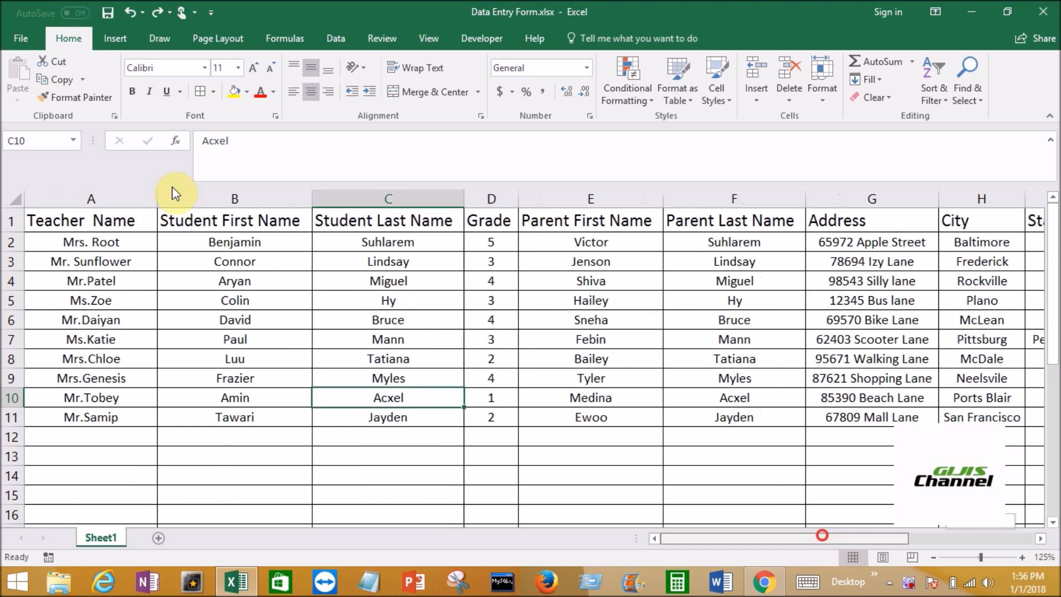
pyautogui.click(103, 241)
pyautogui.moveTo(102, 241); pyautogui.dragTo(644, 444)
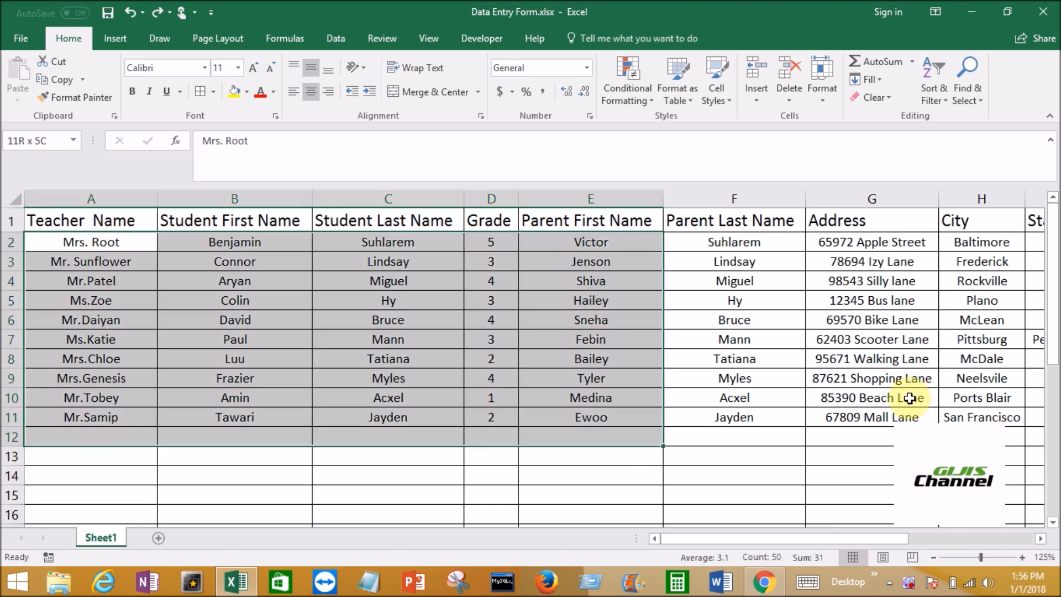
pyautogui.moveTo(909, 398)
pyautogui.mouseDown()
pyautogui.moveTo(138, 385)
pyautogui.moveTo(135, 407)
pyautogui.mouseUp()
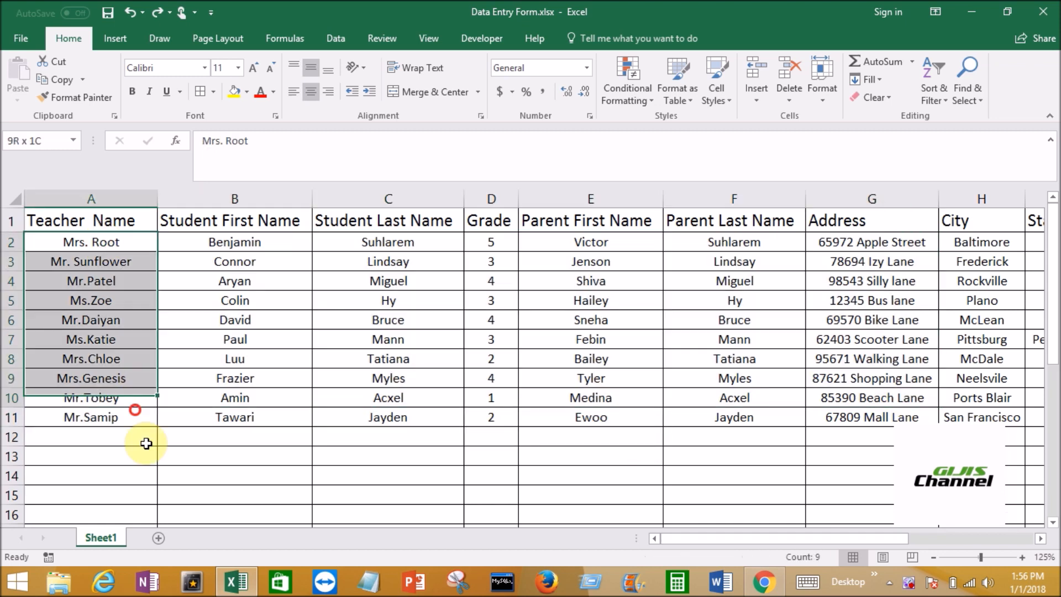
pyautogui.moveTo(146, 443); pyautogui.dragTo(141, 449)
# Convert the student records in A1:L12 into a table that has headers, starting from cell A12
pyautogui.click(140, 445)
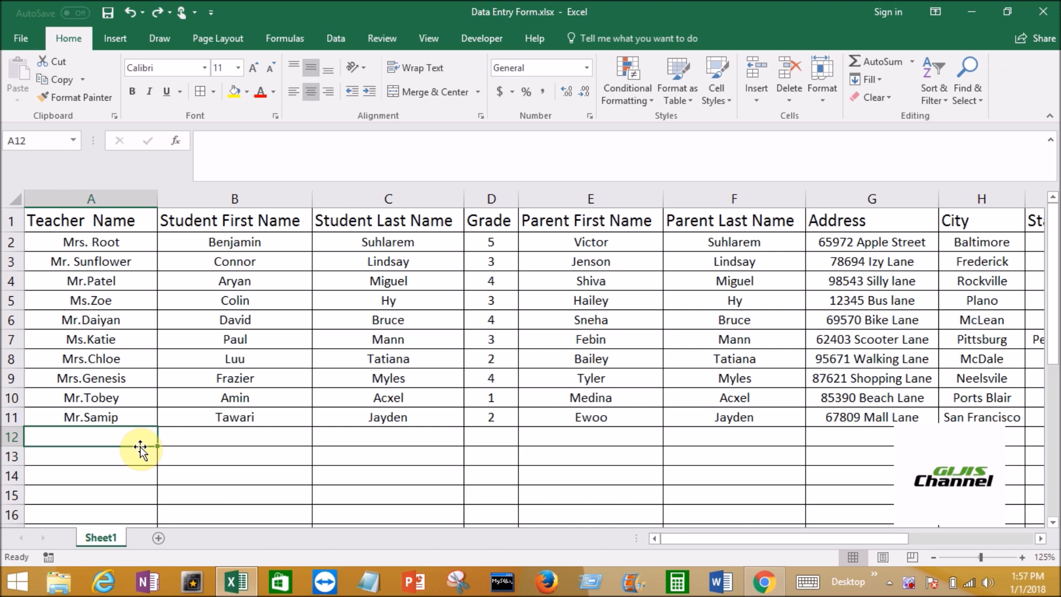
pyautogui.click(114, 40)
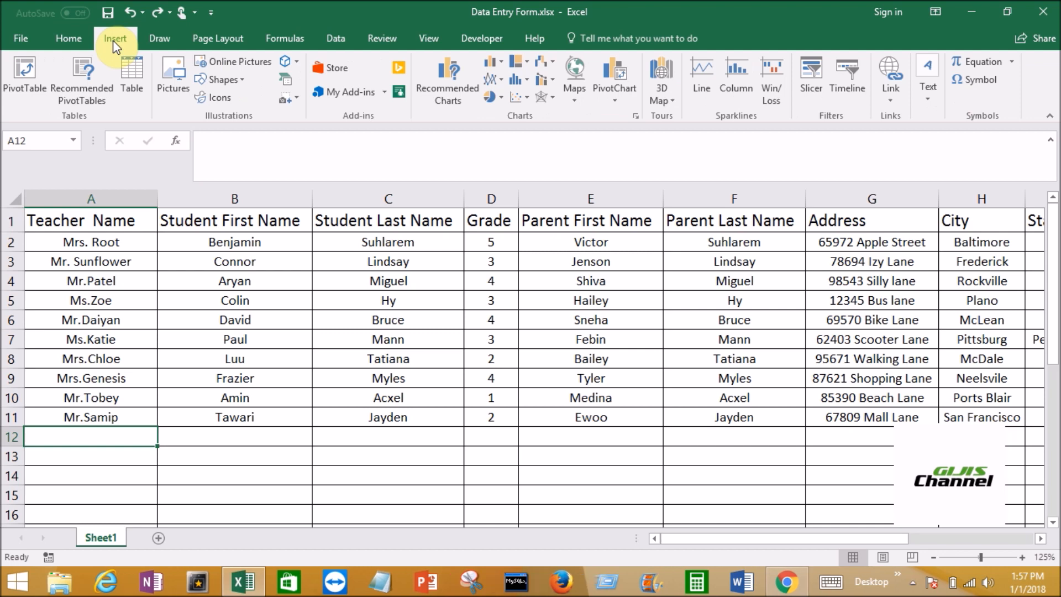
pyautogui.click(141, 89)
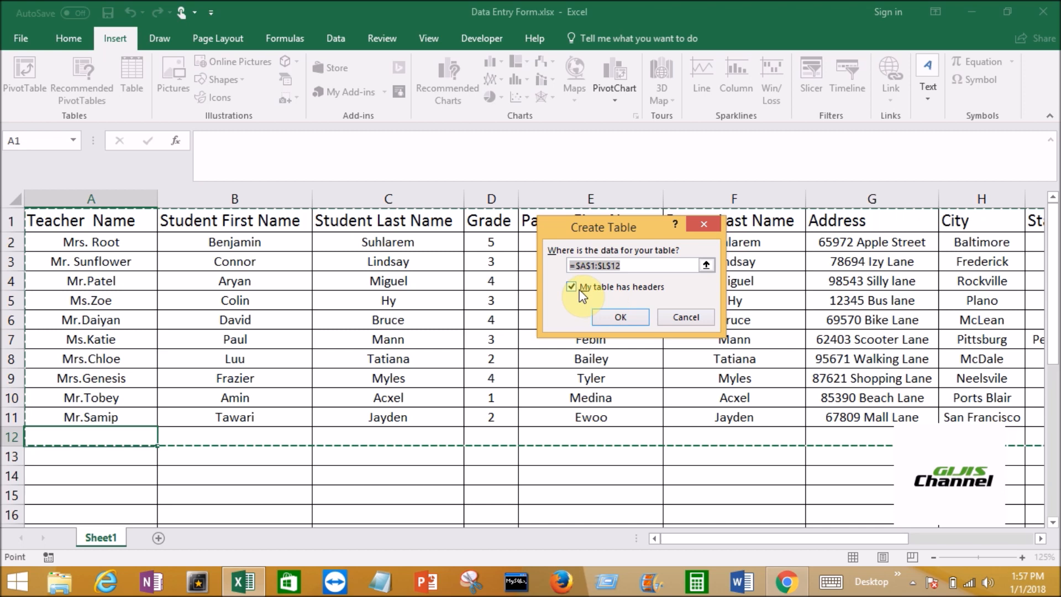
pyautogui.click(634, 318)
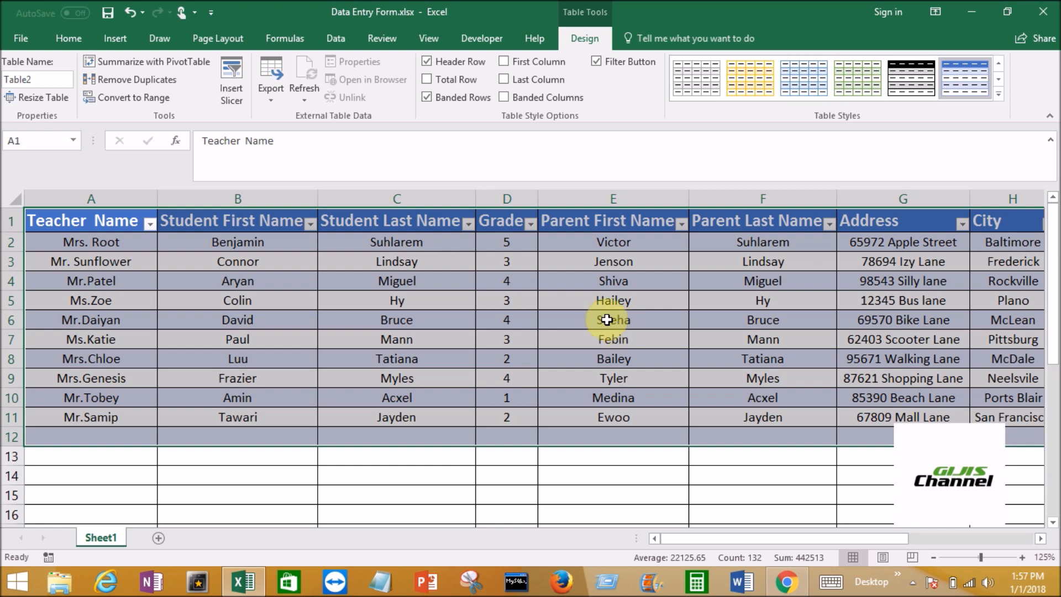
# Open the ribbon customization settings in the Excel options and position the dialog so it is fully in view
pyautogui.click(18, 39)
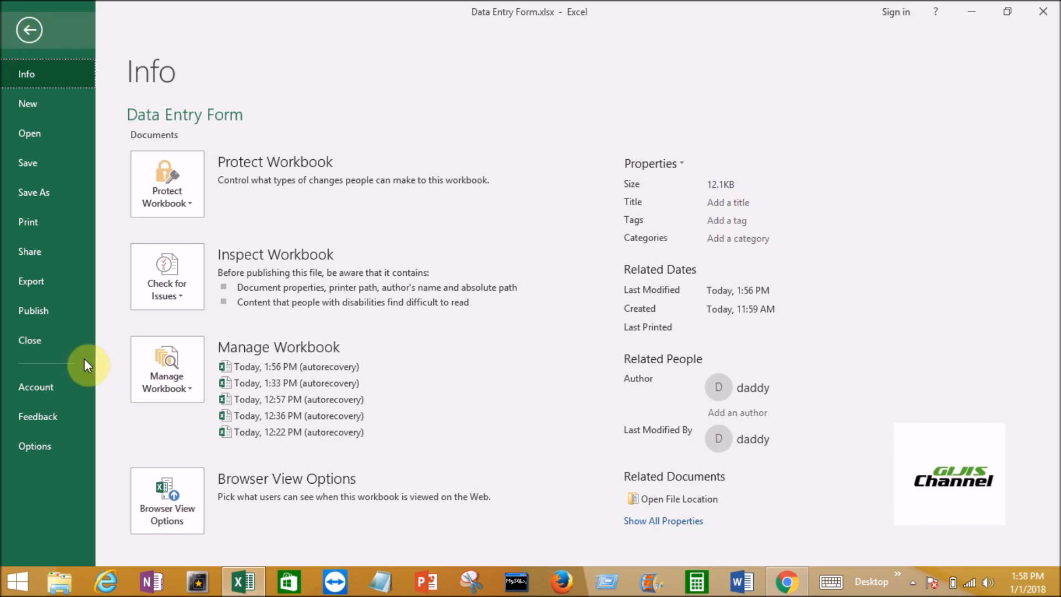
pyautogui.click(44, 443)
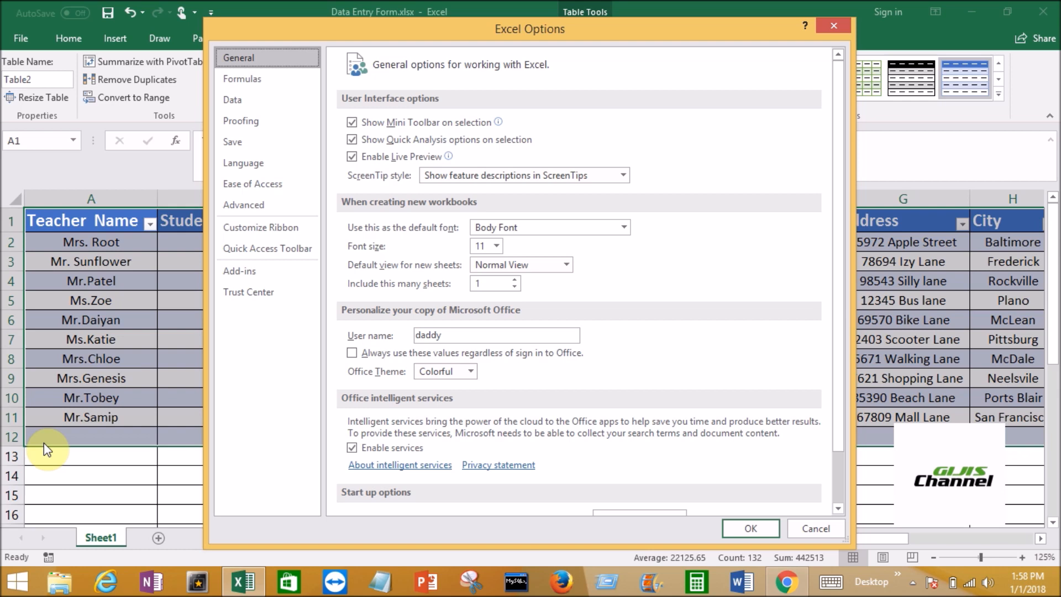
pyautogui.click(255, 227)
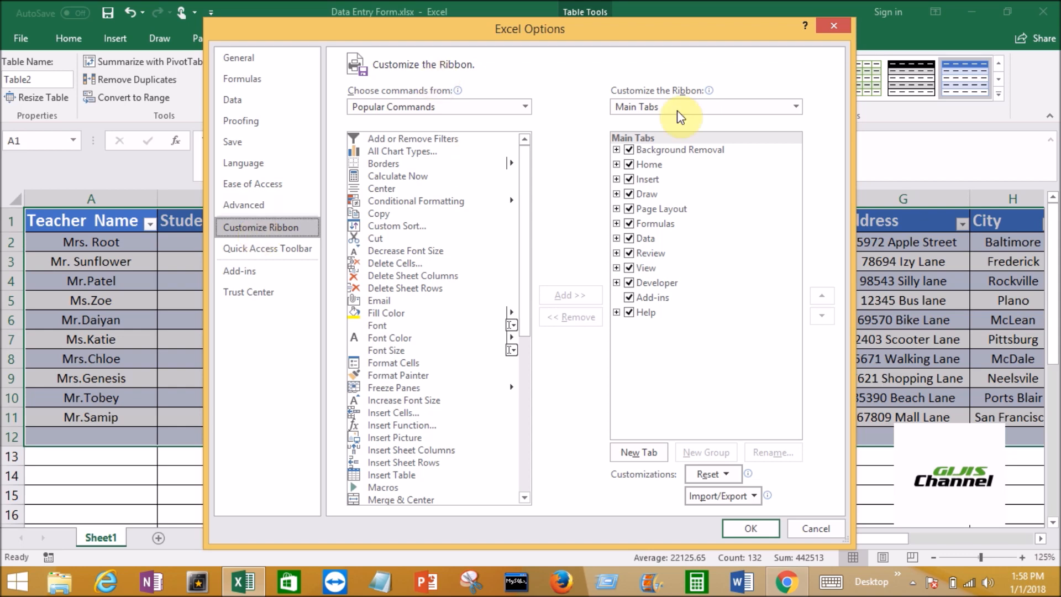
pyautogui.moveTo(621, 28); pyautogui.dragTo(601, 73)
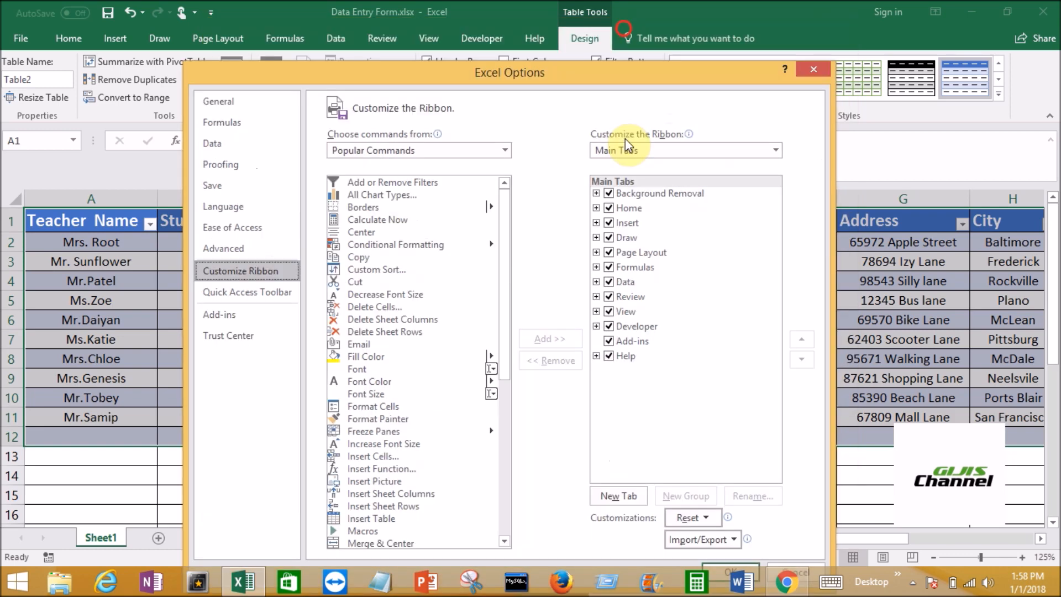
pyautogui.moveTo(625, 138); pyautogui.dragTo(625, 140)
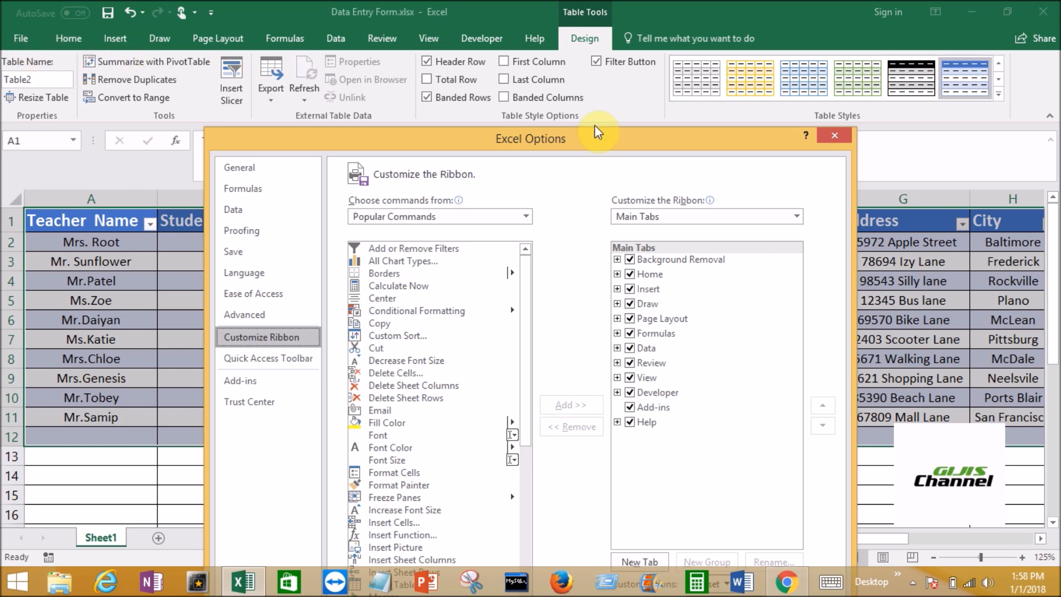
pyautogui.moveTo(602, 142); pyautogui.dragTo(588, 44)
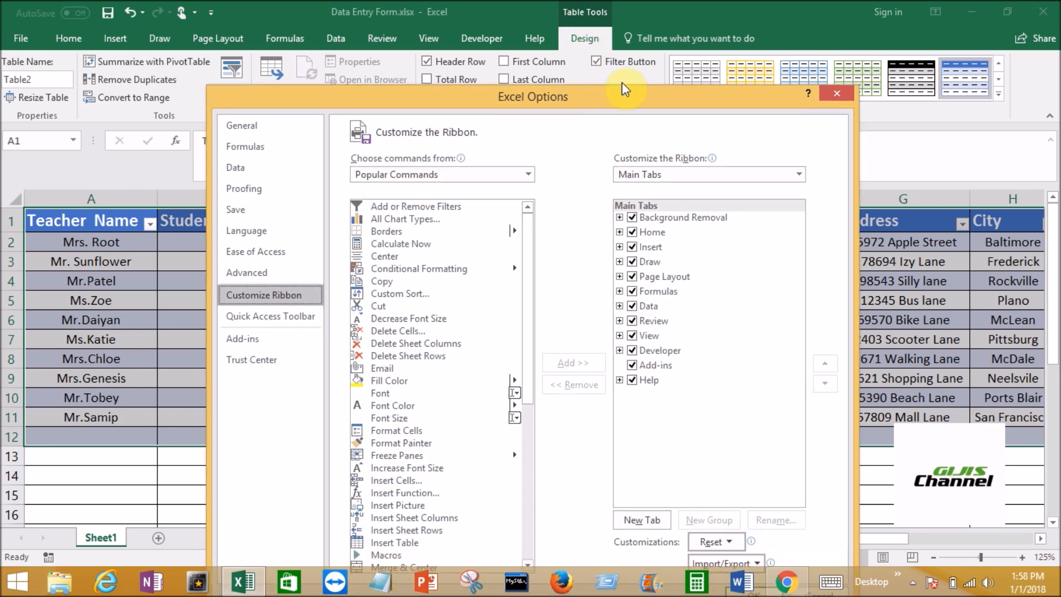
pyautogui.moveTo(625, 83); pyautogui.dragTo(618, 42)
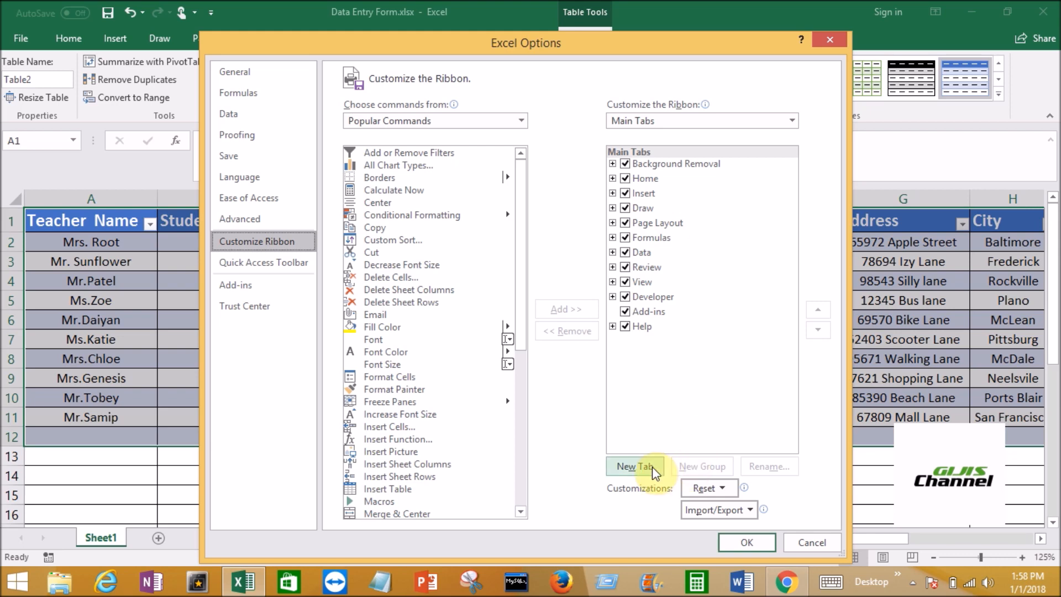
# Add a new custom tab to the ribbon's main tabs and rename it Data Entry
pyautogui.click(651, 363)
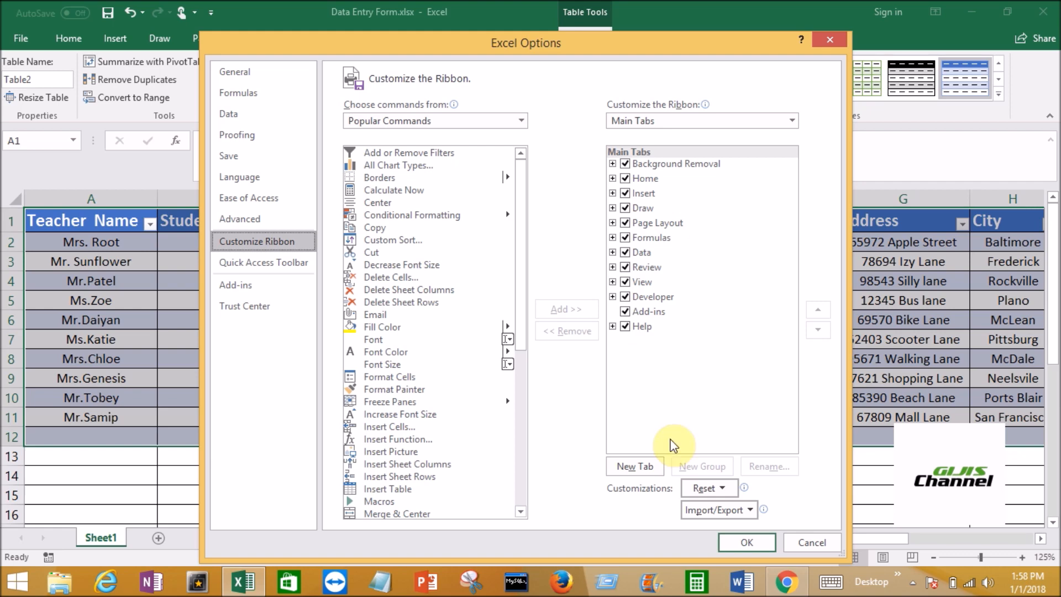
pyautogui.click(651, 469)
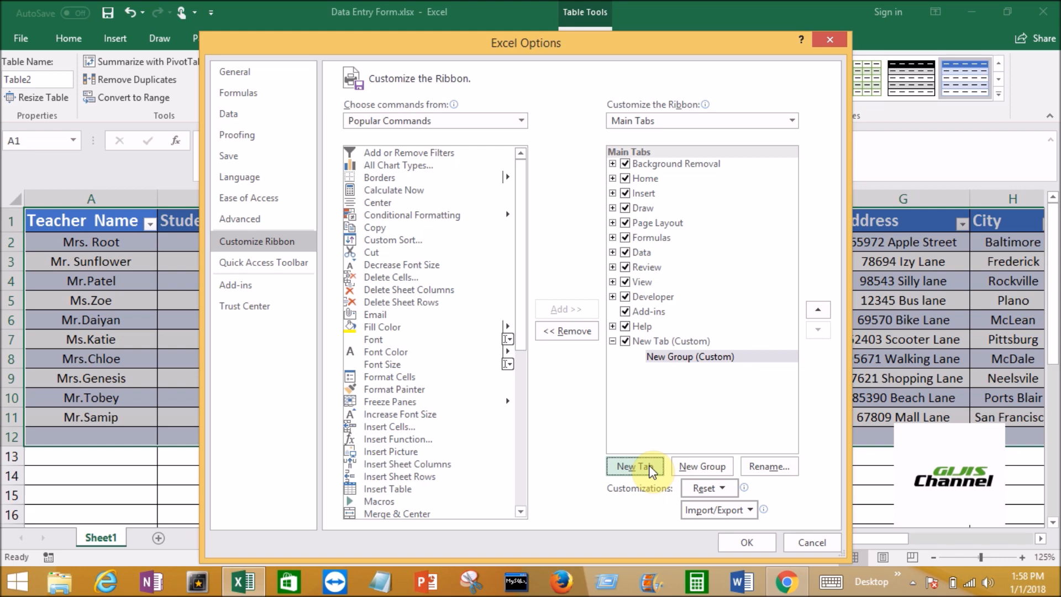
pyautogui.rightClick(671, 341)
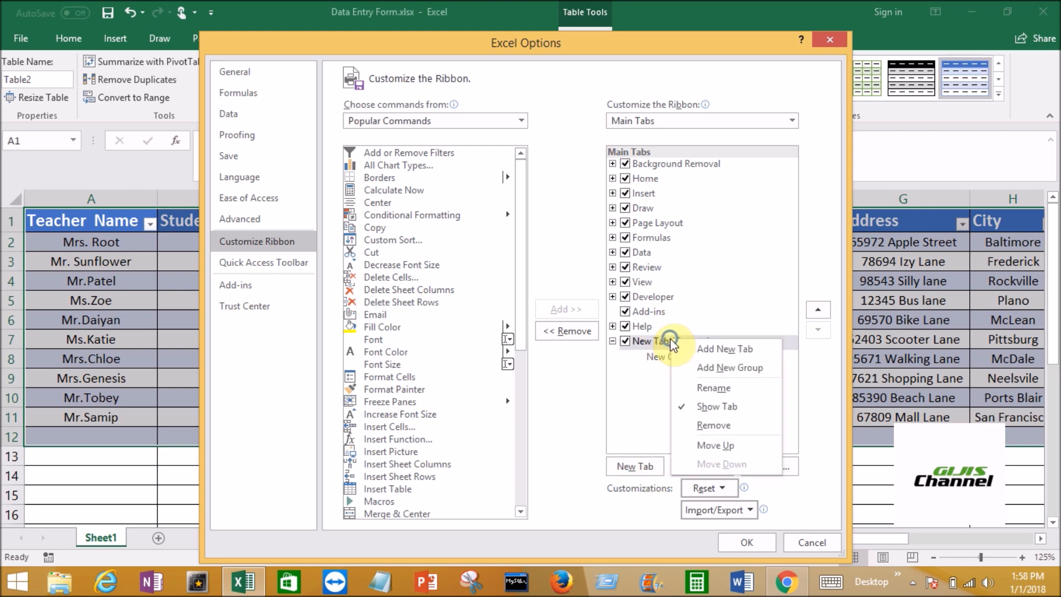
pyautogui.click(689, 368)
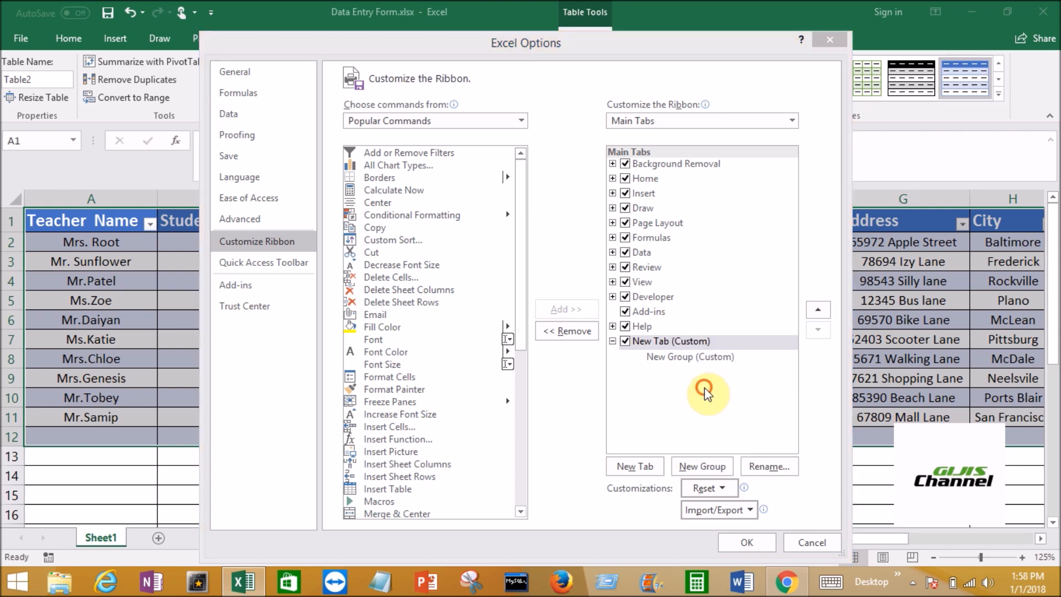
pyautogui.write('Da')
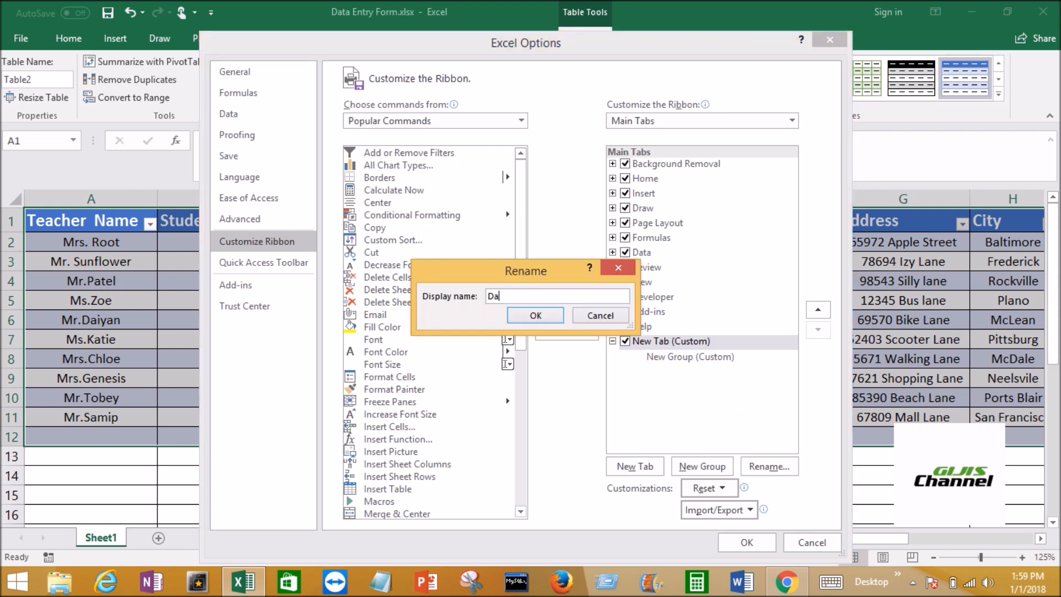
pyautogui.write('ta Entry')
pyautogui.click(499, 43)
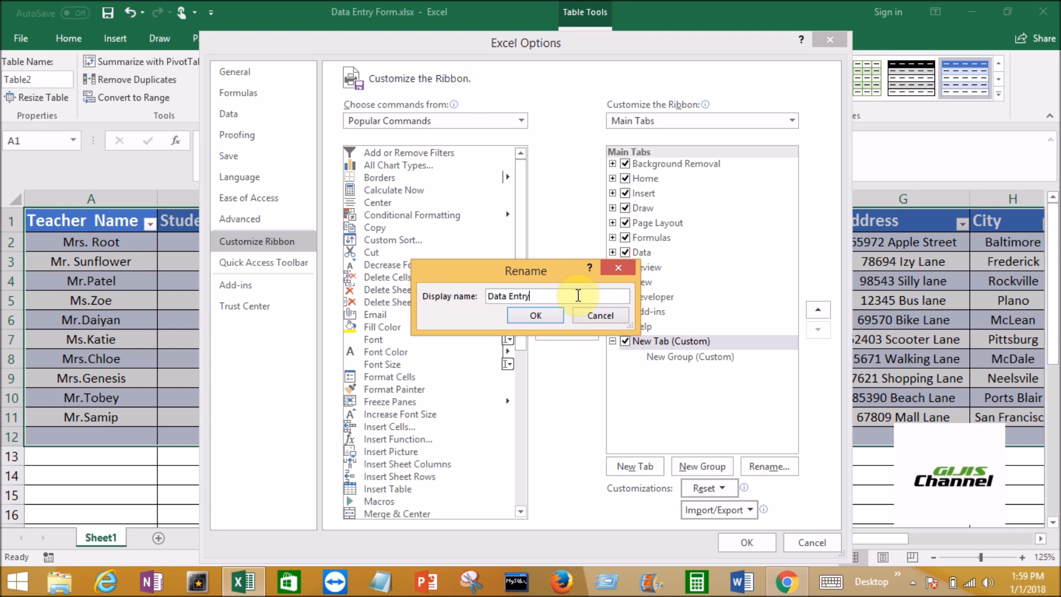
pyautogui.click(537, 317)
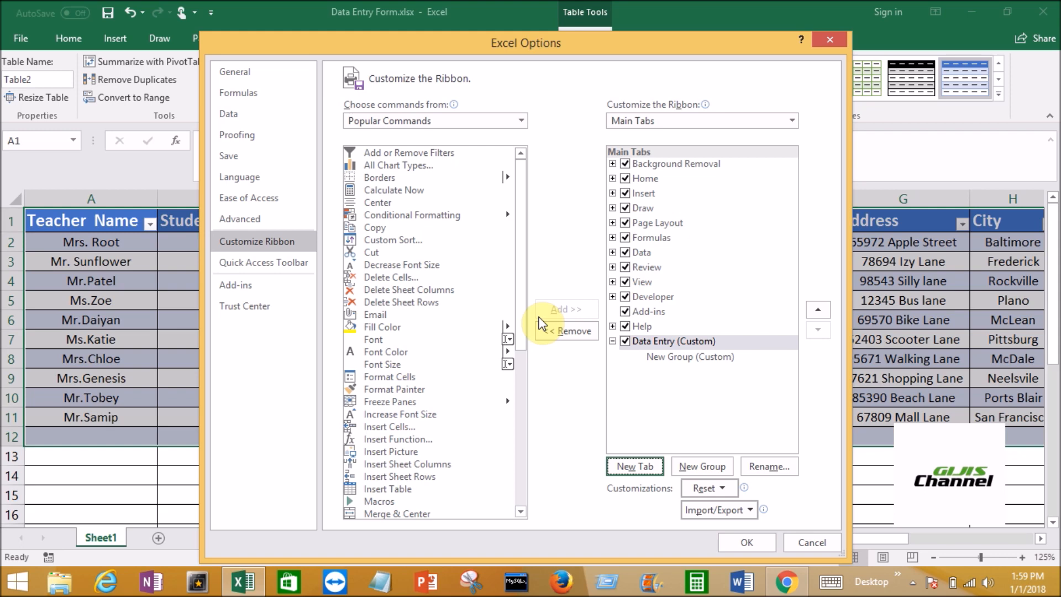
# Open the rename dialog for the new custom group under the Data Entry tab
pyautogui.click(681, 358)
pyautogui.rightClick(681, 359)
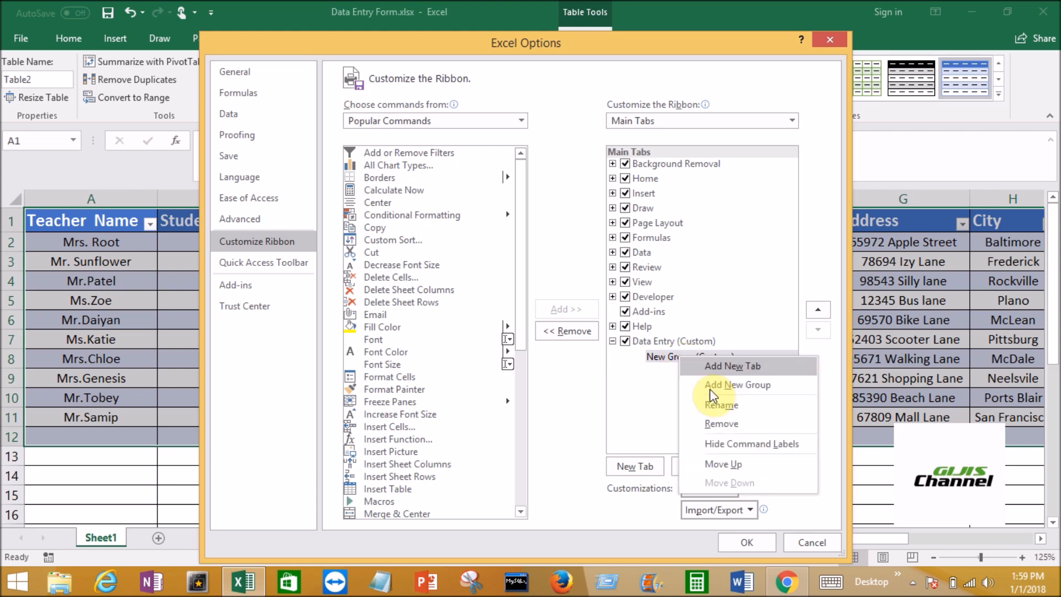
pyautogui.click(718, 406)
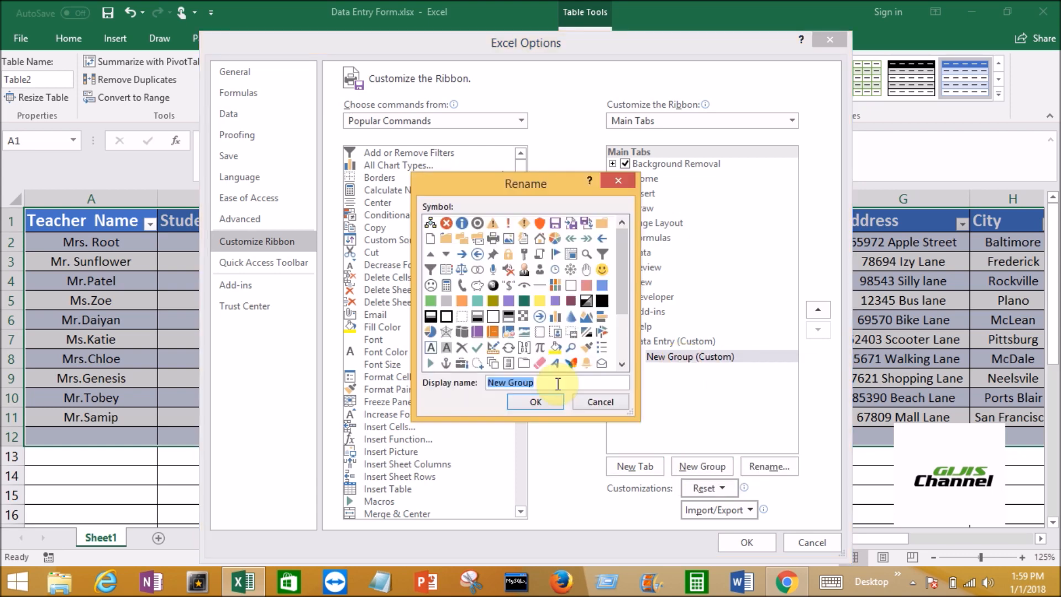
pyautogui.write('Form')
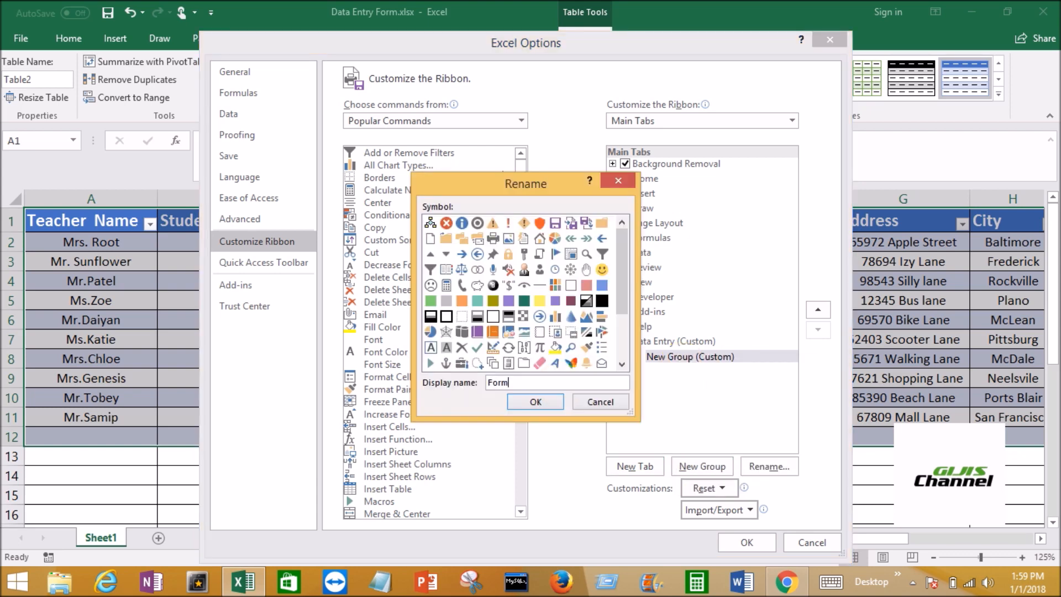
pyautogui.press('BackSpace')
pyautogui.press('BackSpace')
pyautogui.press('BackSpace')
pyautogui.press('BackSpace')
# Name the custom group Data Entry Form and give it the purple book symbol
pyautogui.write('Data Entry Form')
pyautogui.click(472, 332)
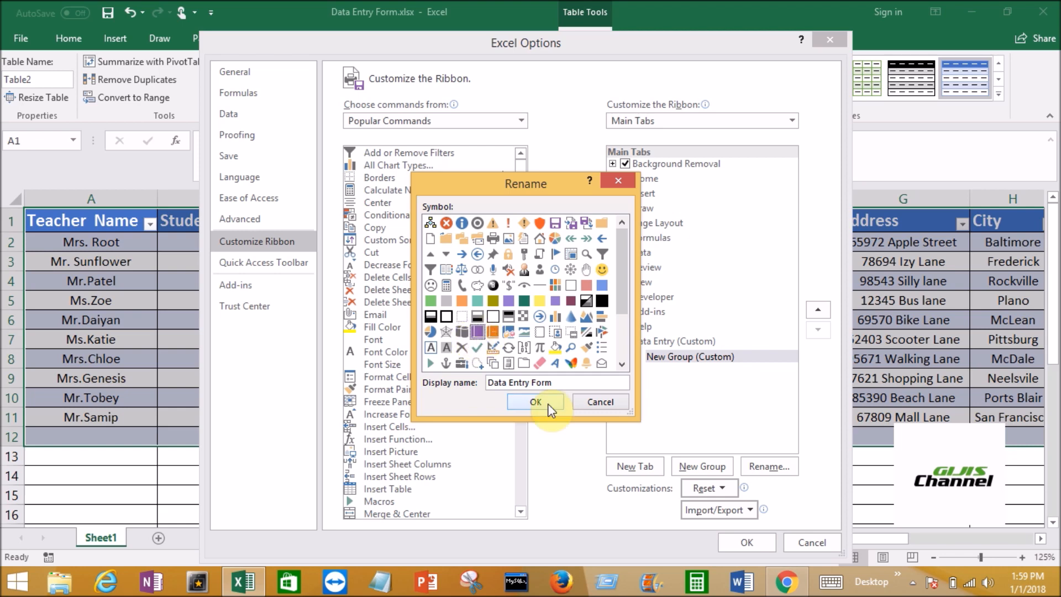
pyautogui.click(536, 401)
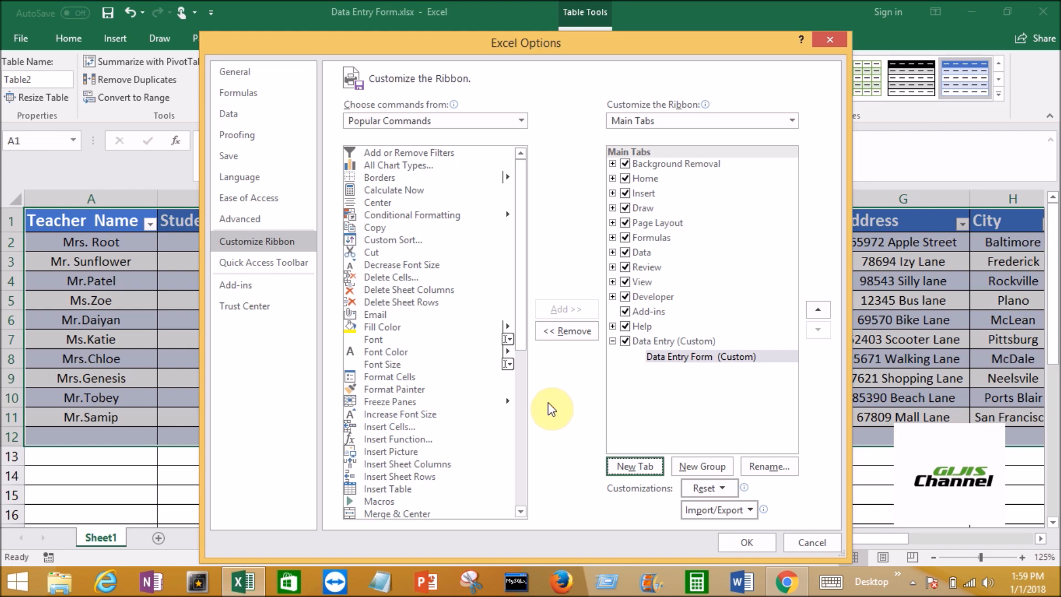
# With the Data Entry Form group selected, list the available commands from Commands Not in the Ribbon
pyautogui.click(683, 359)
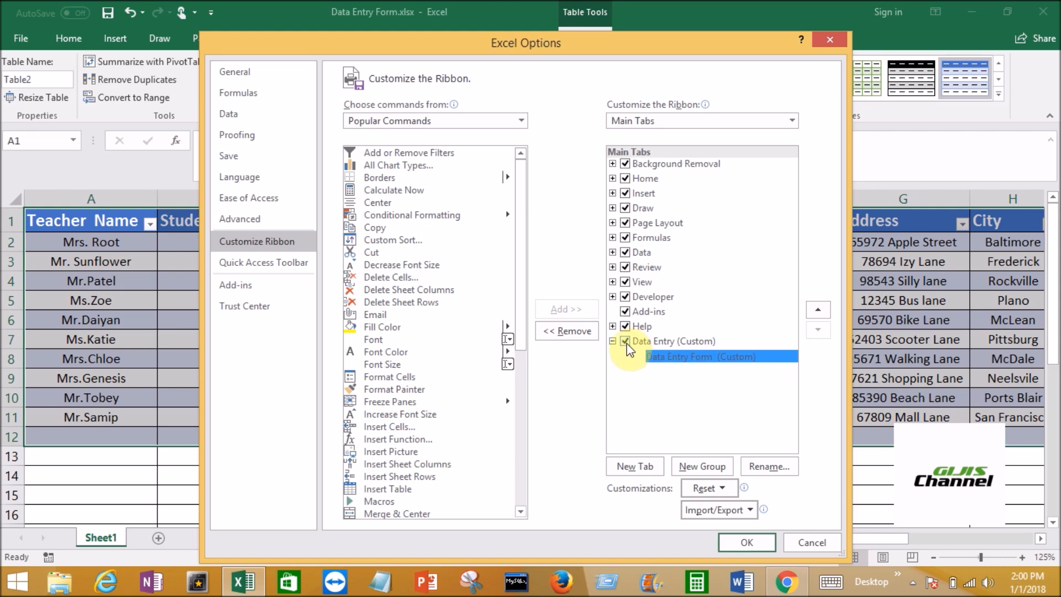
pyautogui.click(522, 121)
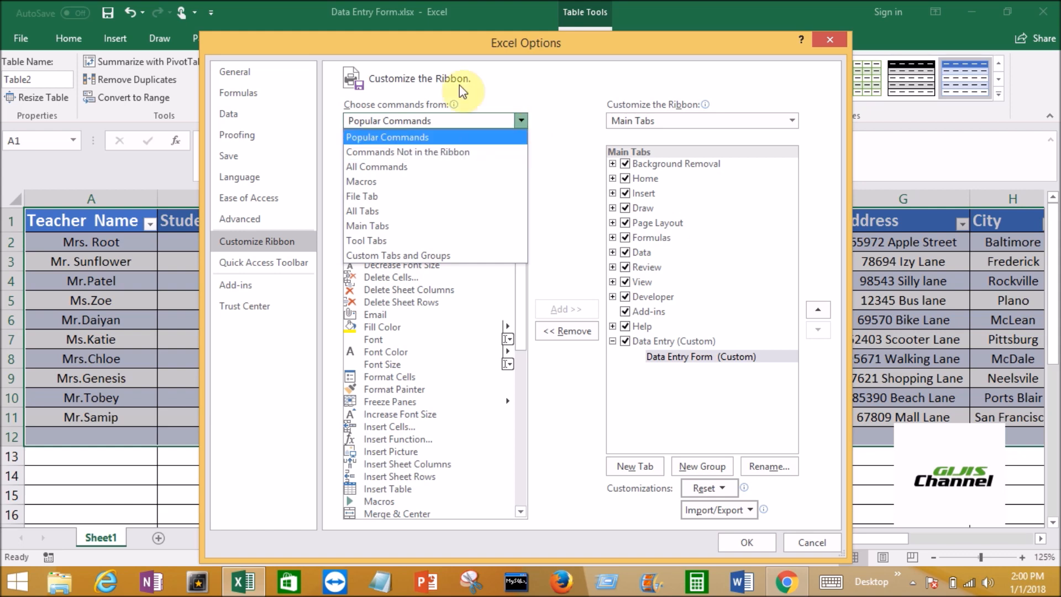
pyautogui.click(435, 160)
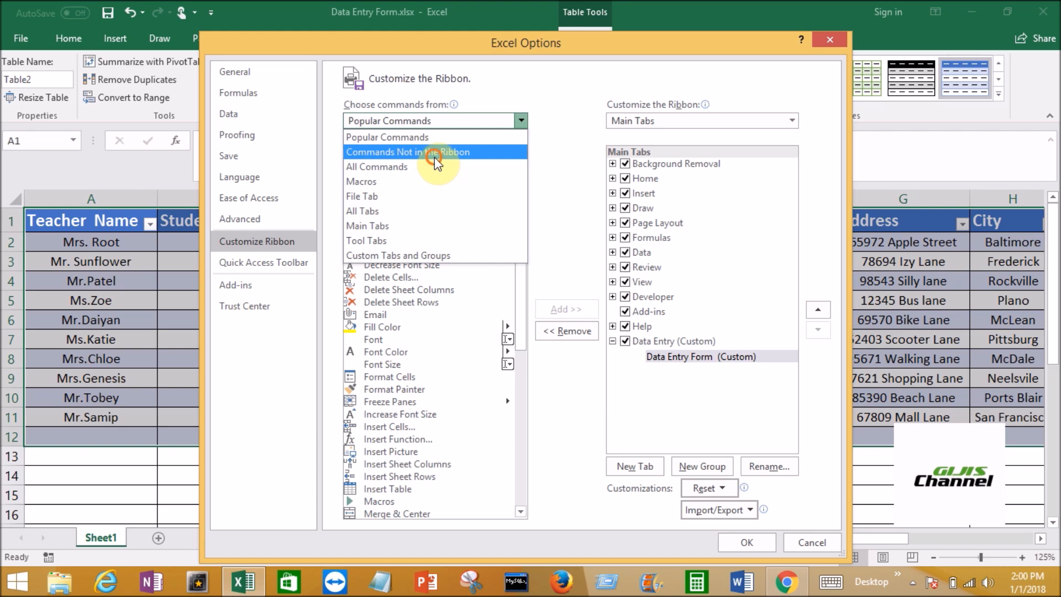
# Add the Form command from Commands Not in the Ribbon to the Data Entry Form group and apply the ribbon customization
pyautogui.moveTo(519, 178); pyautogui.dragTo(523, 158)
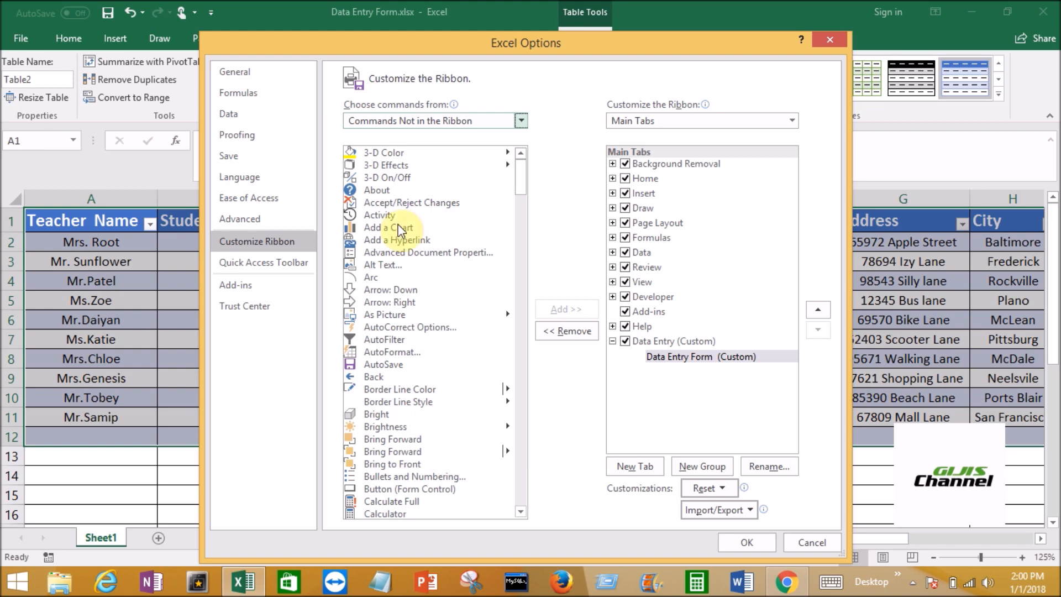
pyautogui.moveTo(522, 184); pyautogui.dragTo(526, 211)
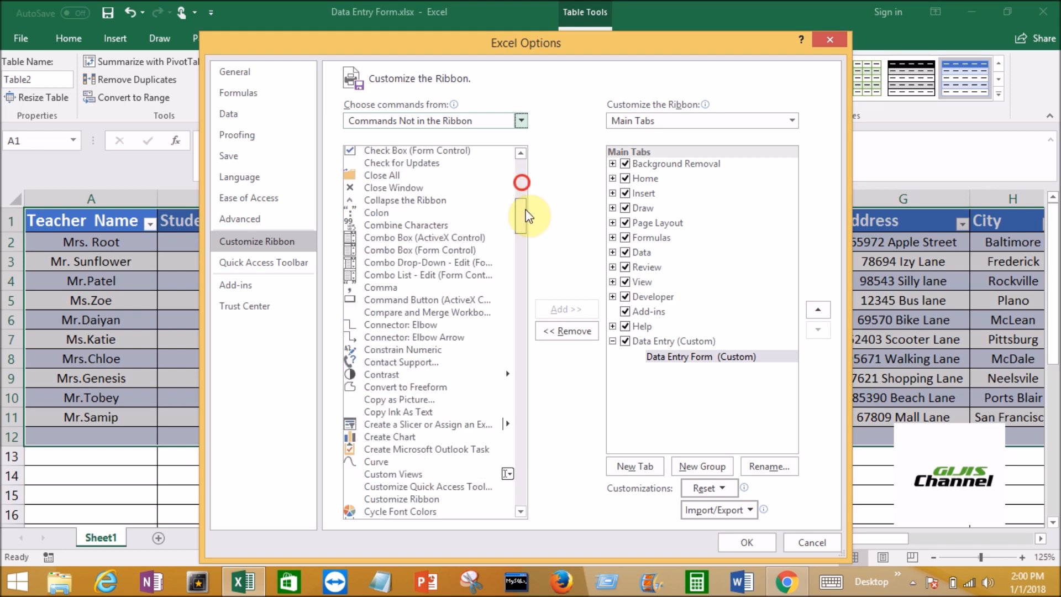
pyautogui.click(525, 177)
pyautogui.click(405, 228)
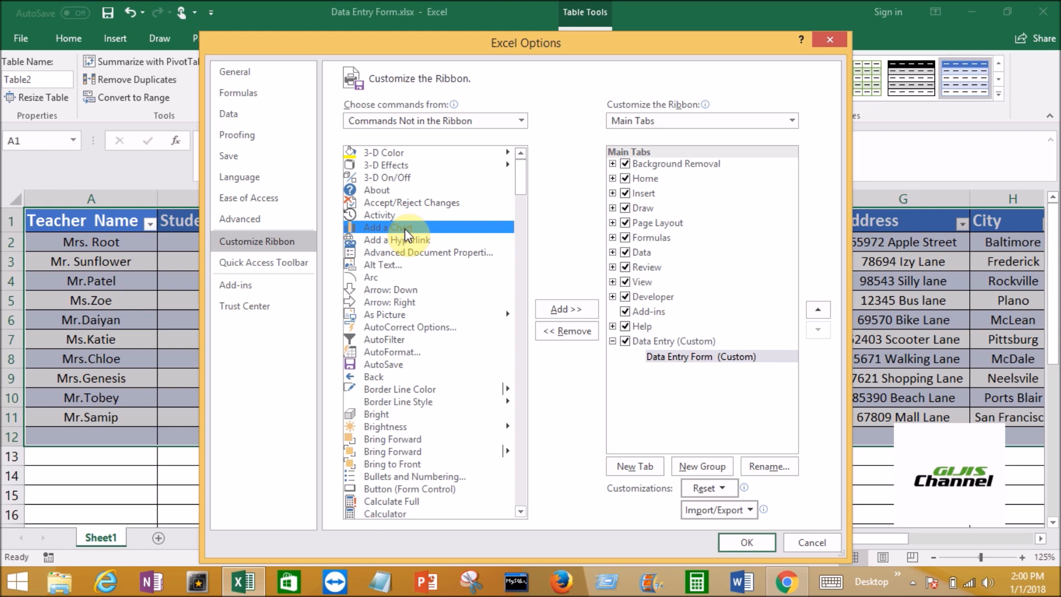
pyautogui.press('f')
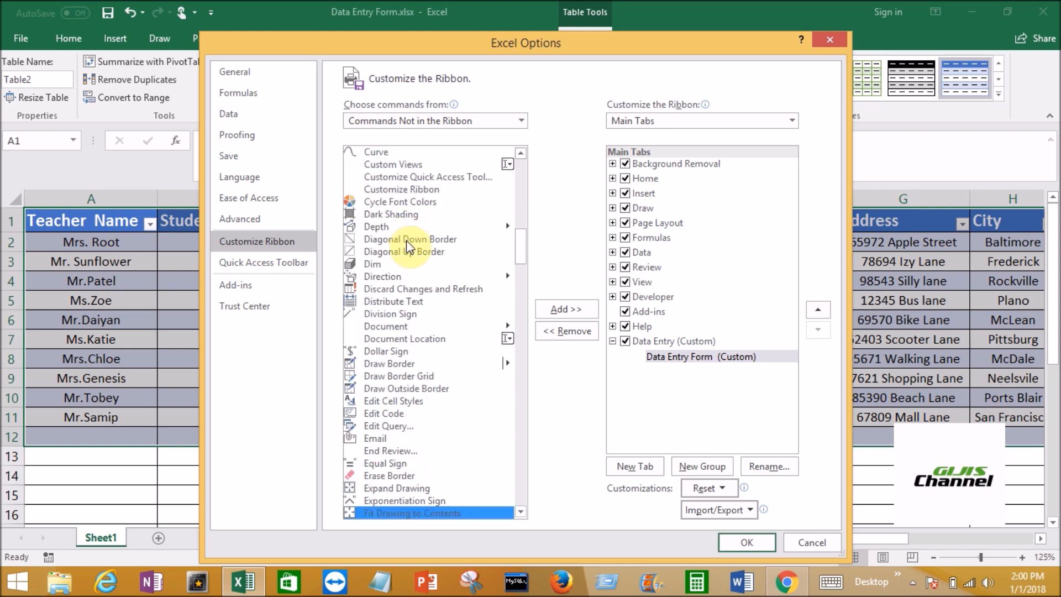
pyautogui.click(522, 513)
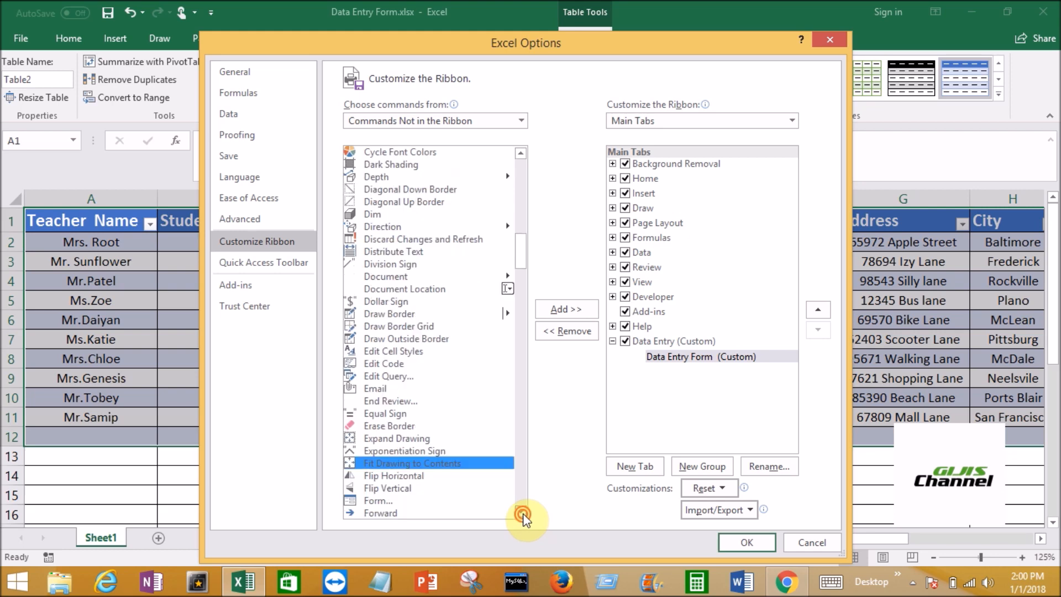
pyautogui.click(522, 513)
pyautogui.click(384, 476)
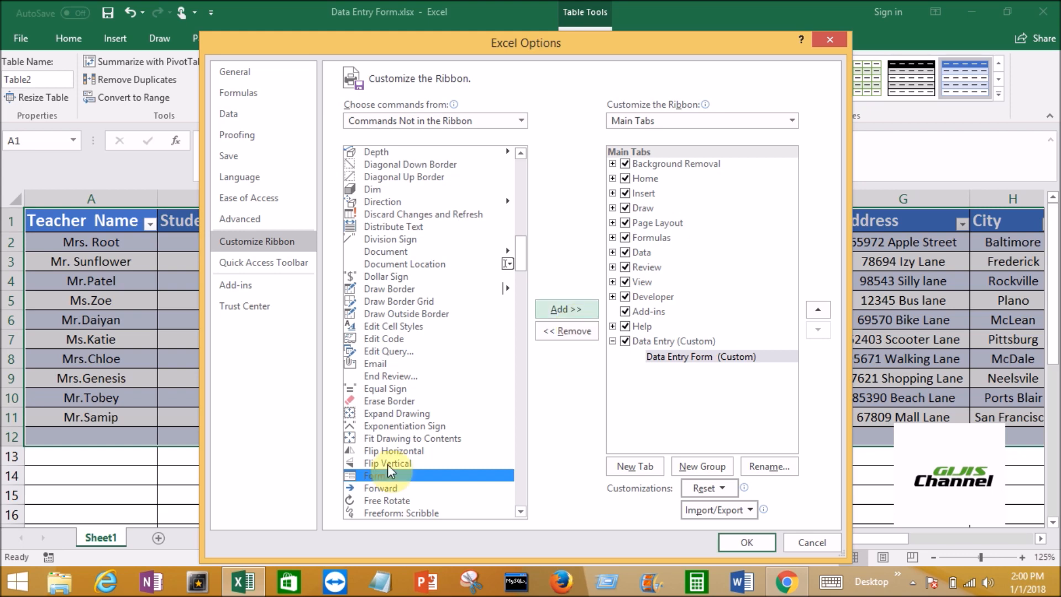
pyautogui.click(569, 312)
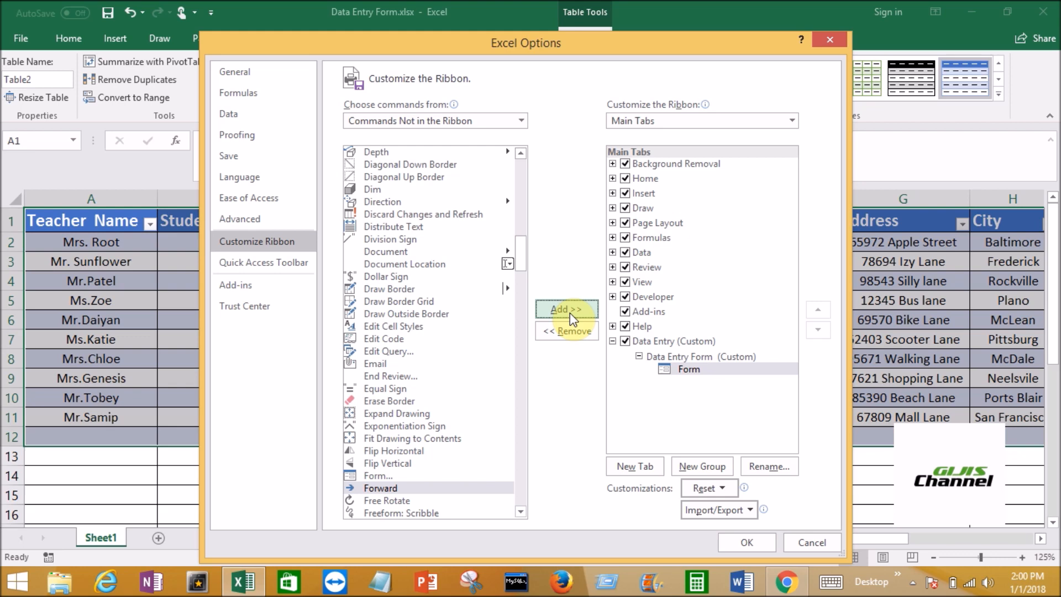
pyautogui.click(750, 543)
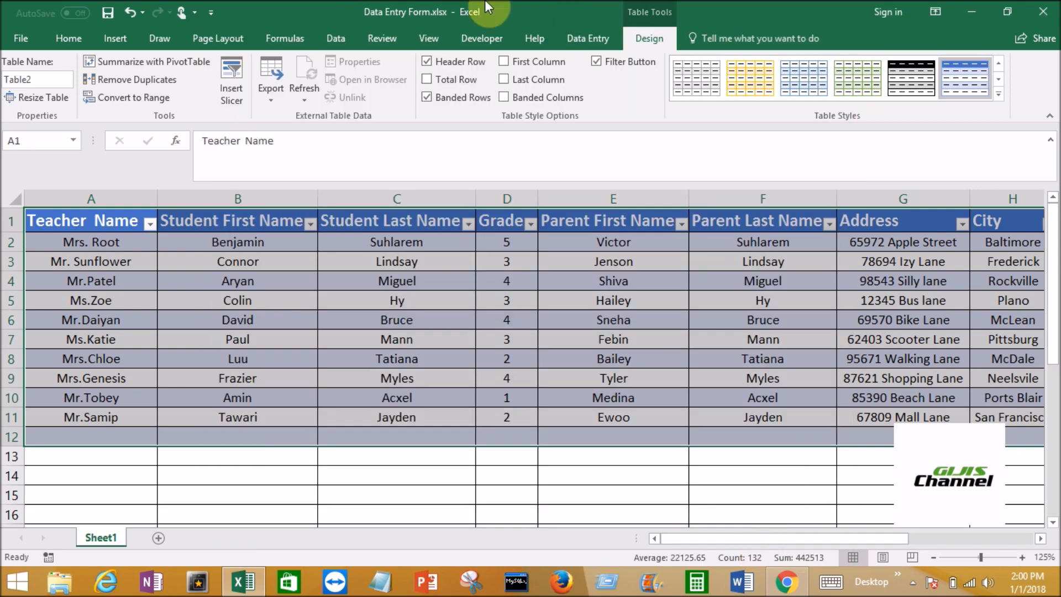
# Open the table's data form with the new Form command on the Data Entry ribbon and close it again
pyautogui.click(589, 39)
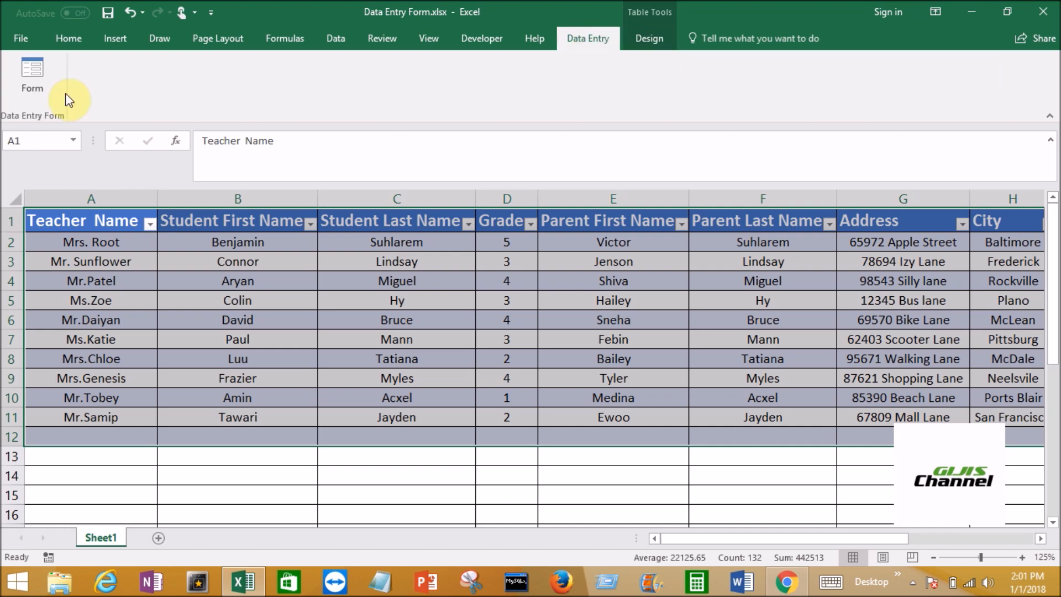
pyautogui.click(39, 86)
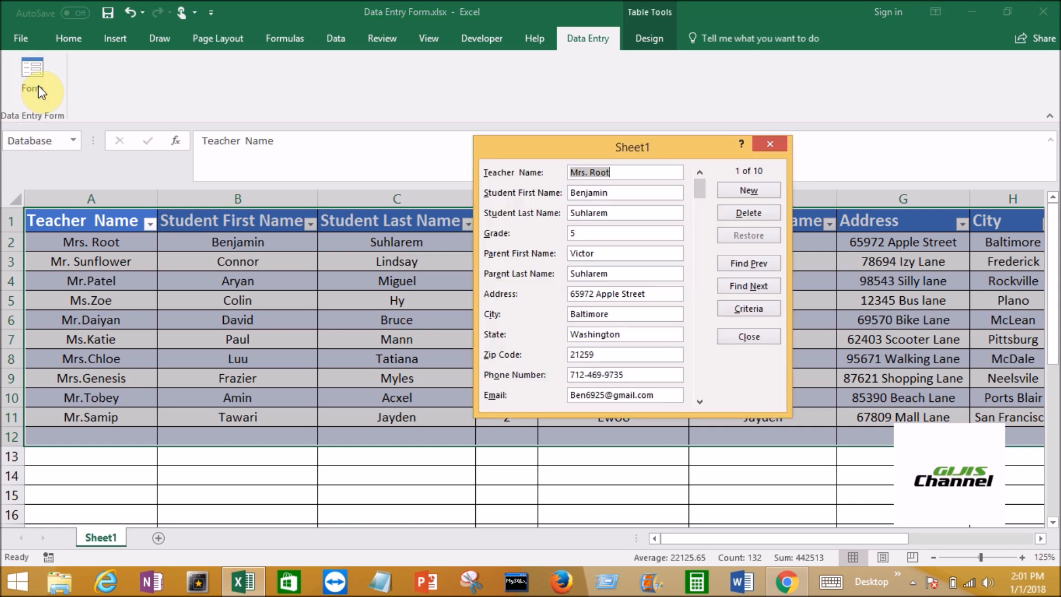
pyautogui.click(777, 146)
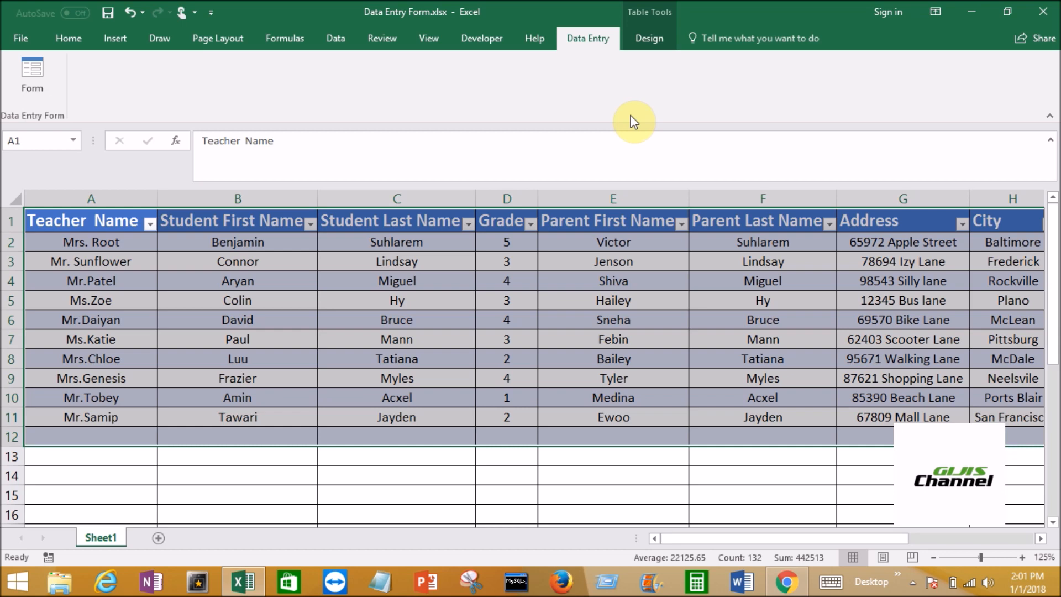
# Reopen the data form and browse through the student records to the blank record at the end and back to the first
pyautogui.click(68, 41)
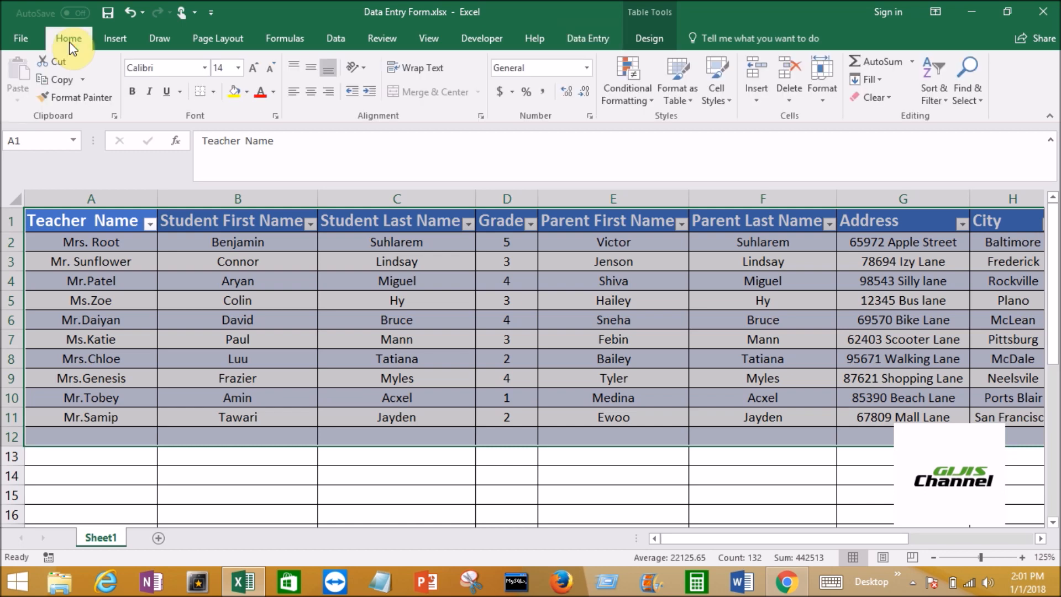
pyautogui.click(587, 39)
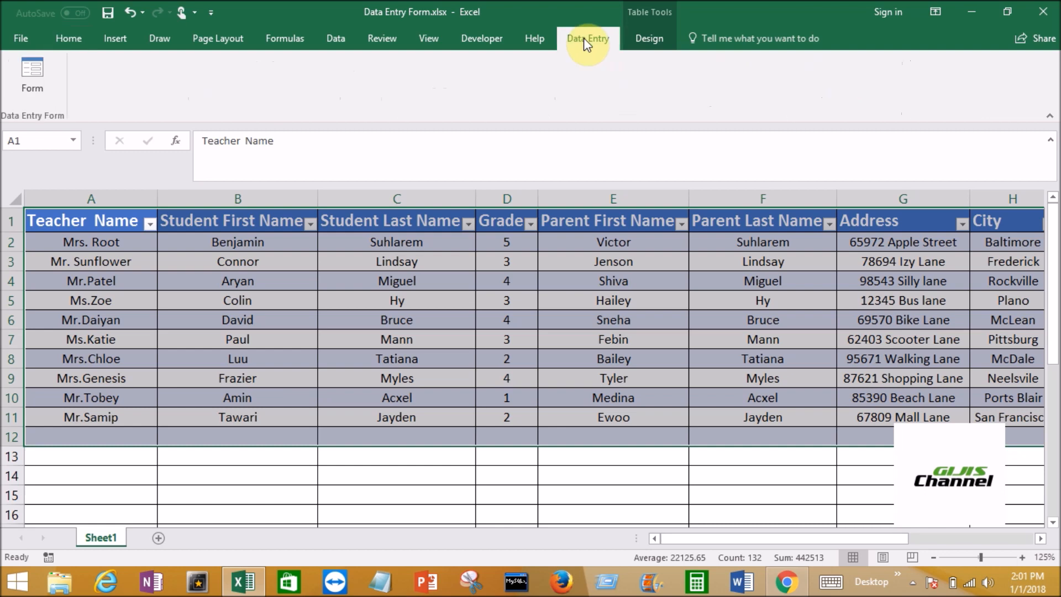
pyautogui.click(42, 89)
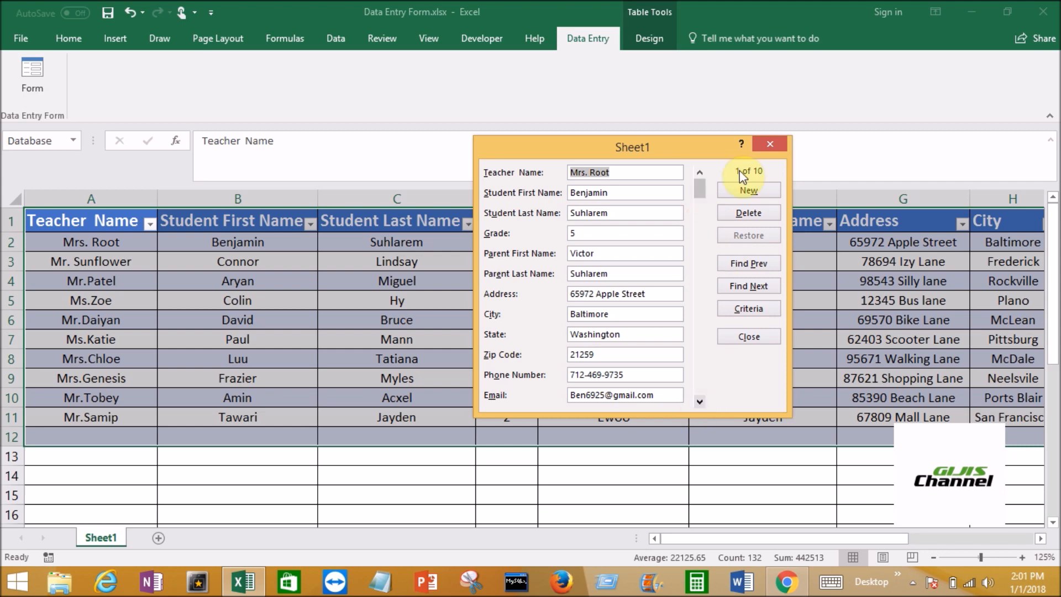
pyautogui.click(699, 403)
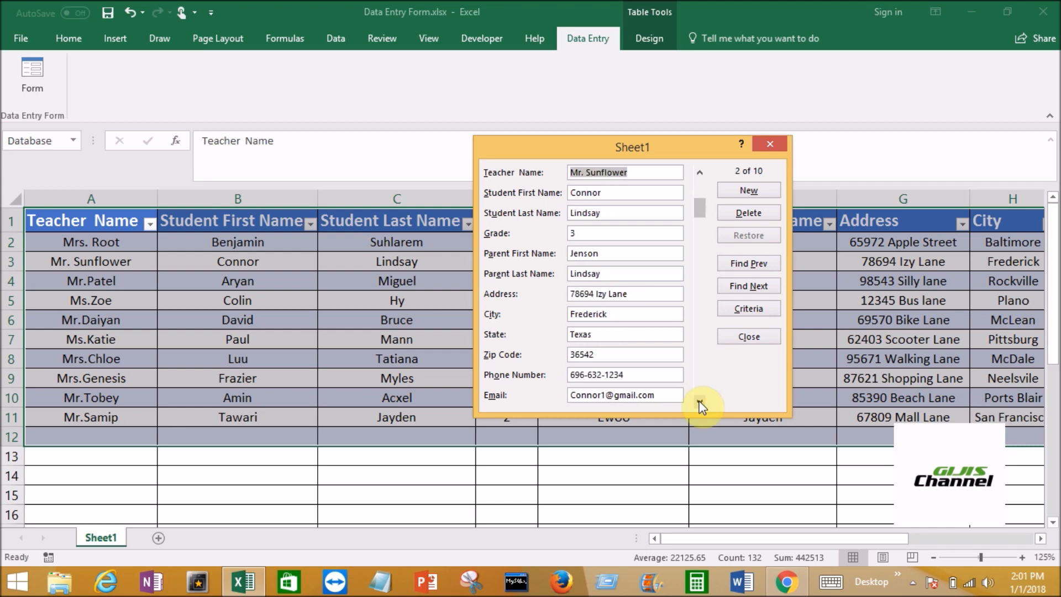
pyautogui.click(699, 402)
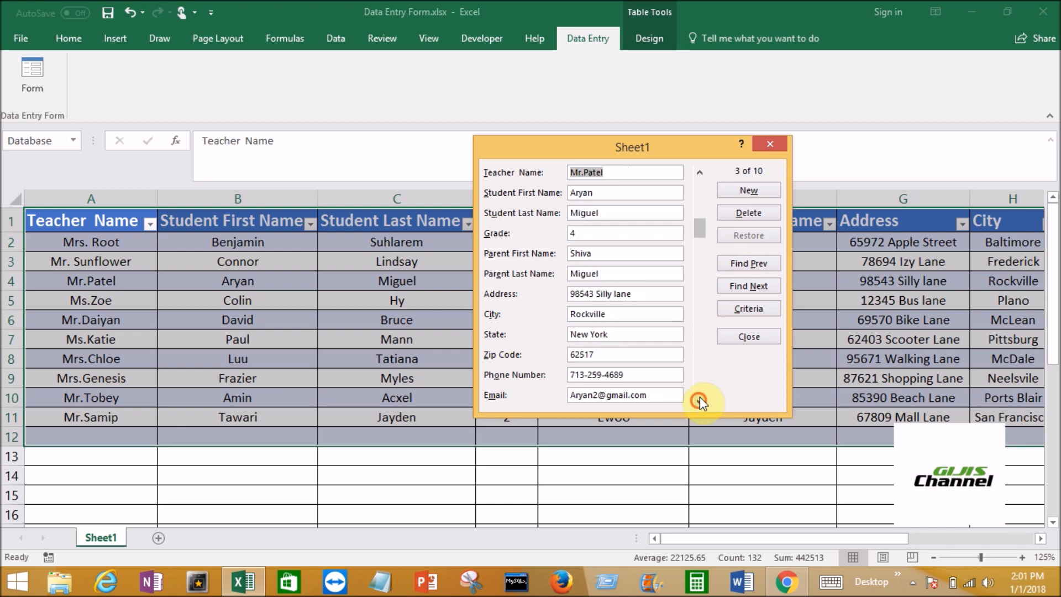
pyautogui.click(700, 401)
pyautogui.moveTo(701, 293); pyautogui.dragTo(705, 396)
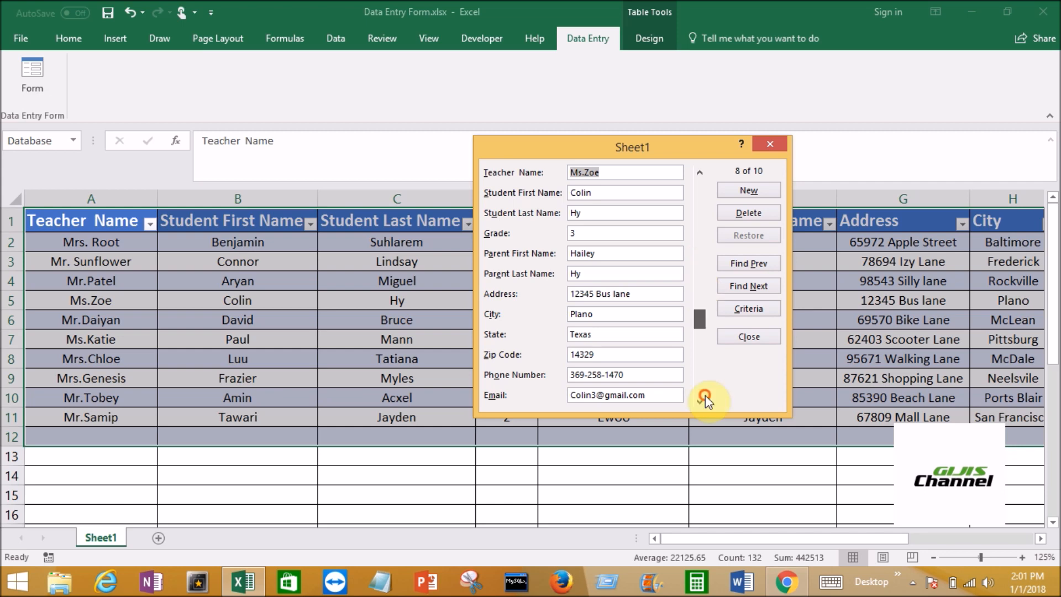
pyautogui.click(705, 396)
pyautogui.click(699, 386)
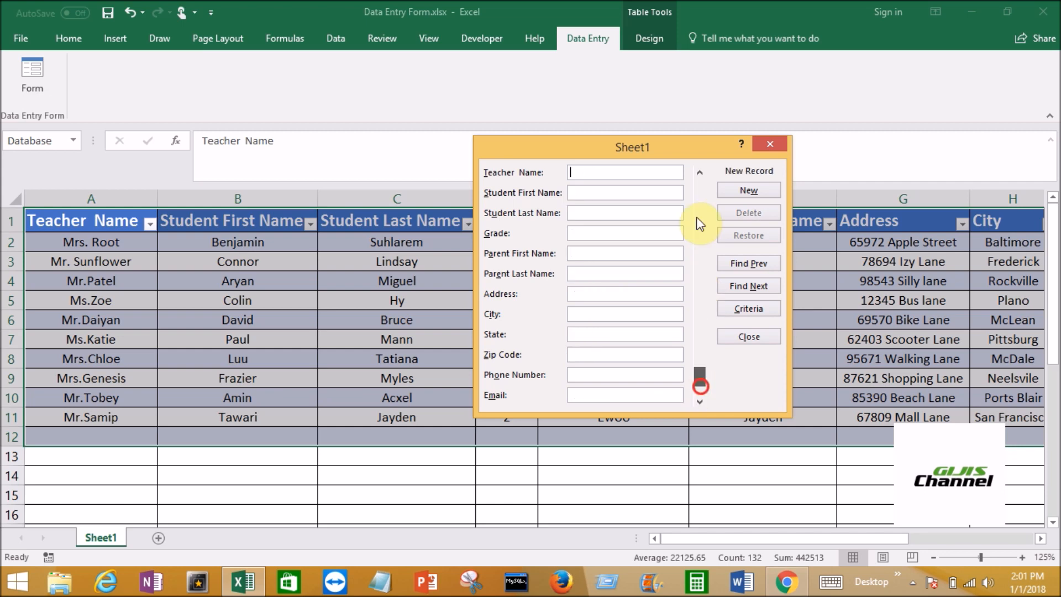
pyautogui.moveTo(700, 223); pyautogui.dragTo(700, 175)
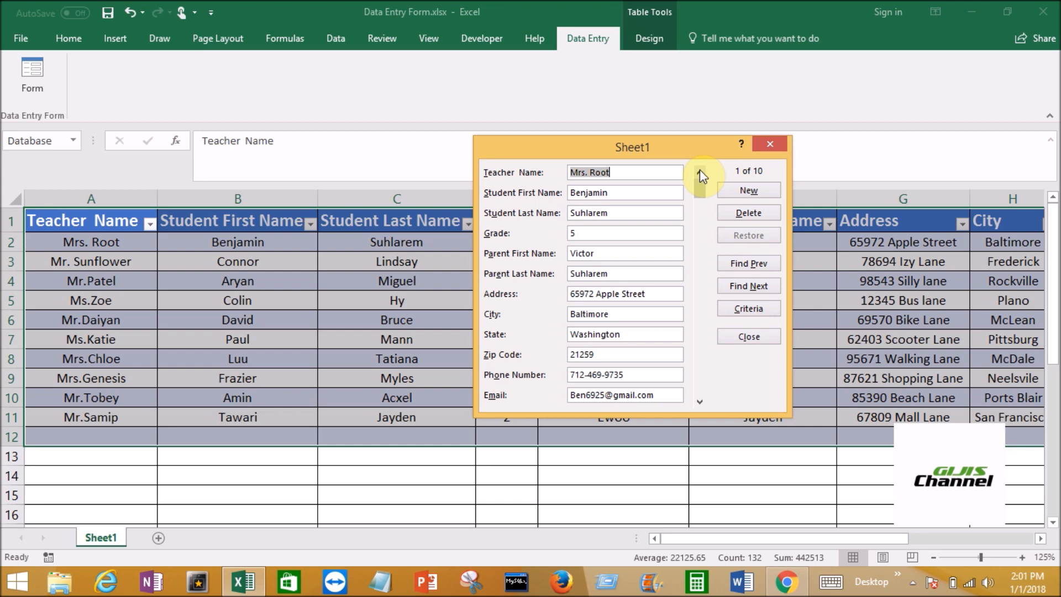
# Start a new record and enter the teacher's name, the student's first and last names, and grade 4
pyautogui.click(763, 193)
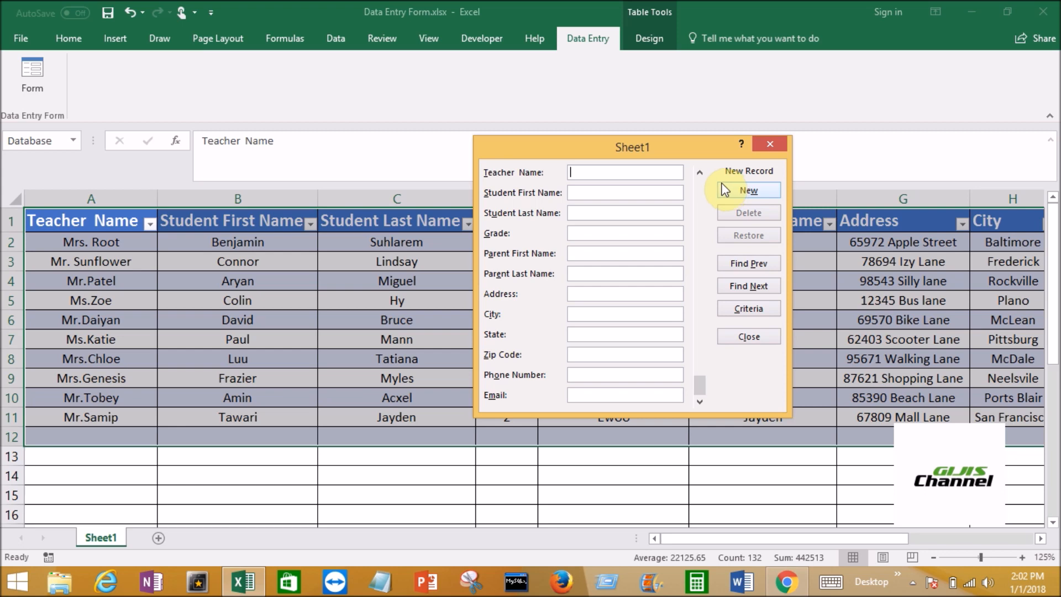
pyautogui.write('Lilly')
pyautogui.press('Tab')
pyautogui.press('Tab')
pyautogui.press('Tab')
pyautogui.write('4')
pyautogui.write('Cr')
# Enter the parent's first and last names in the new record
pyautogui.press('BackSpace')
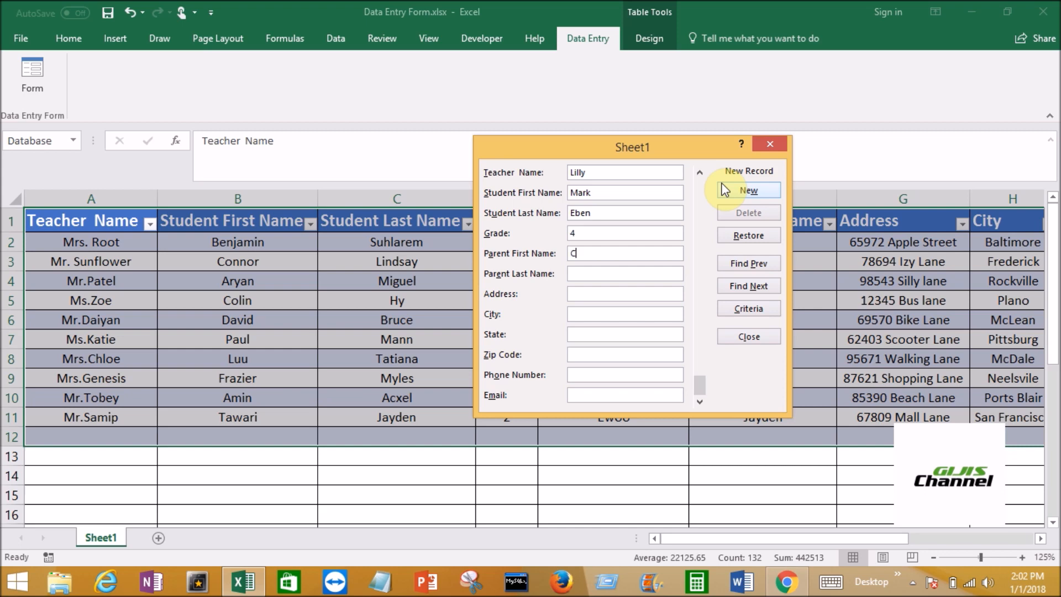
pyautogui.press('Tab')
pyautogui.press('Tab')
# Enter the house number and street in the new record's Address field
pyautogui.press('BackSpace')
pyautogui.press('BackSpace')
pyautogui.press('BackSpace')
pyautogui.press('BackSpace')
pyautogui.press('BackSpace')
pyautogui.press('BackSpace')
pyautogui.press('BackSpace')
pyautogui.press('BackSpace')
pyautogui.press('Tab')
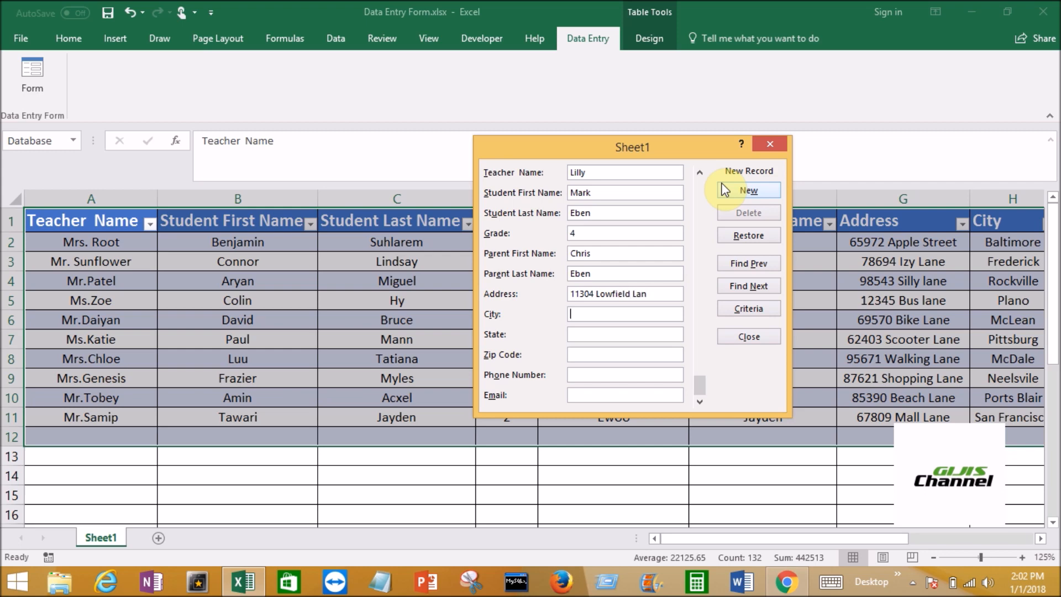
# Enter the city in the new record and complete the street name in the Address field
pyautogui.write('R')
pyautogui.write('ock')
pyautogui.write('ci')
pyautogui.write('lle')
pyautogui.press('BackSpace')
pyautogui.press('BackSpace')
pyautogui.press('BackSpace')
pyautogui.press('BackSpace')
pyautogui.press('BackSpace')
pyautogui.write('b')
pyautogui.press('BackSpace')
pyautogui.write('villee')
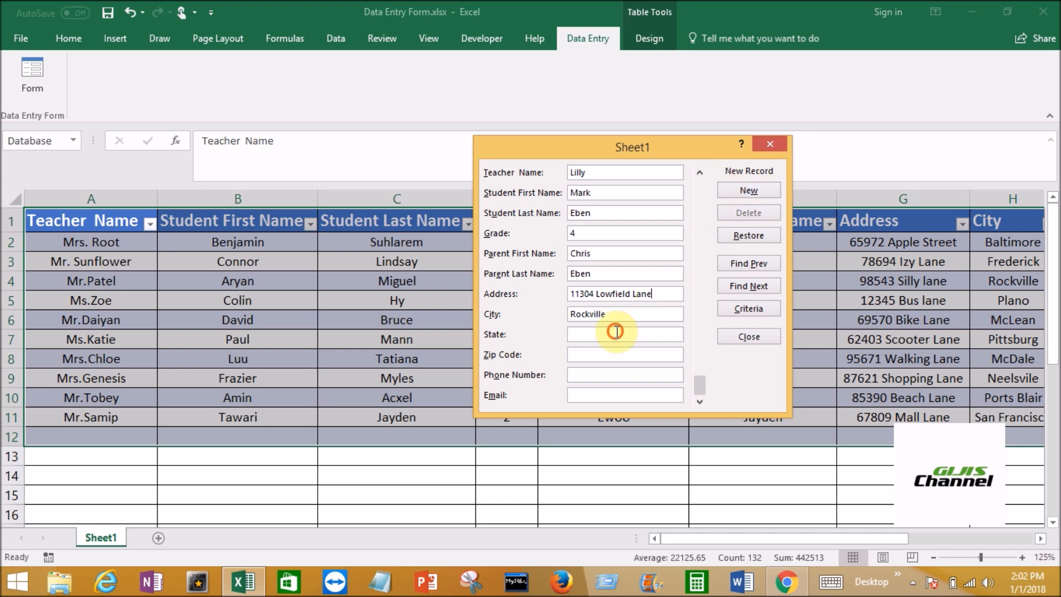
# Enter the state and zip code in the new record
pyautogui.click(615, 330)
pyautogui.write('Ma')
pyautogui.write('ryaln')
pyautogui.press('BackSpace')
pyautogui.press('BackSpace')
pyautogui.press('BackSpace')
pyautogui.write('land')
pyautogui.press('Tab')
pyautogui.write('20946')
pyautogui.press('Tab')
# Enter the contact's phone number in the new record
pyautogui.press('Tab')
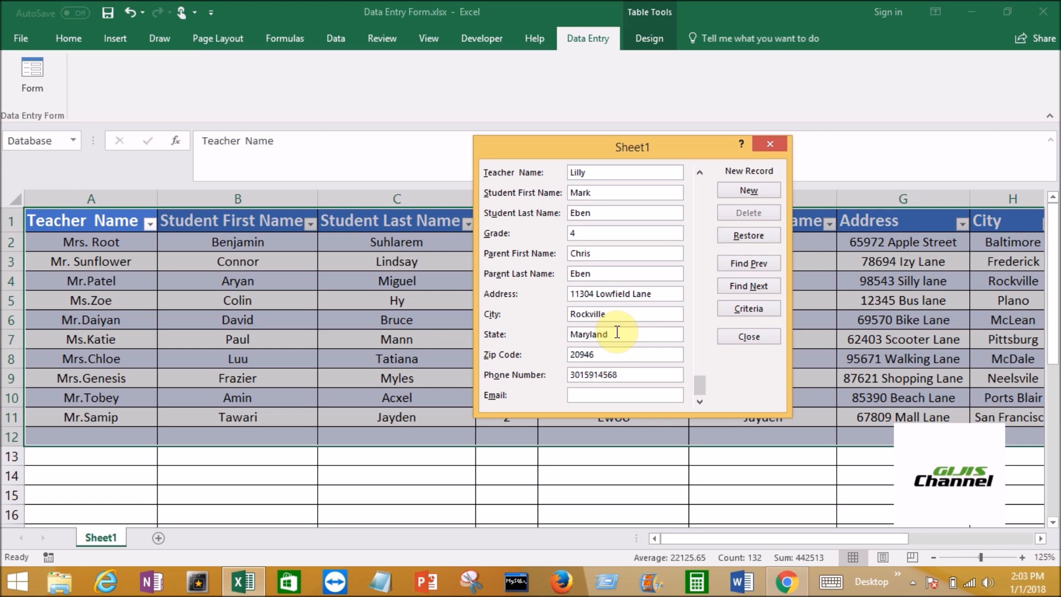
# Fill in the contact's e-mail and save the completed record to the table, closing the data form
pyautogui.click(700, 403)
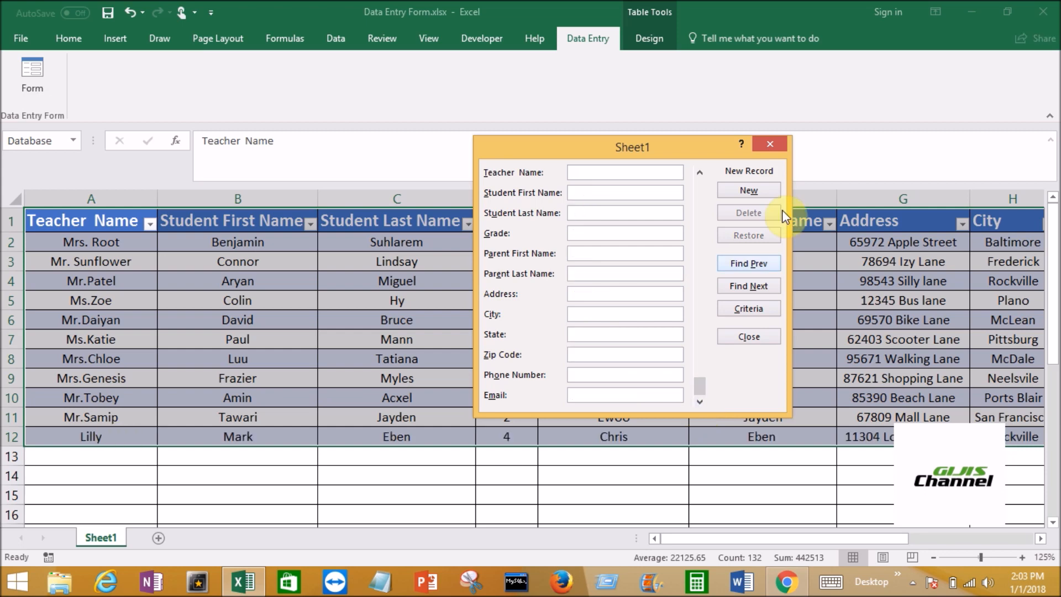
pyautogui.click(762, 337)
# Check the cells of the newly added record in row 12 of the table
pyautogui.click(107, 437)
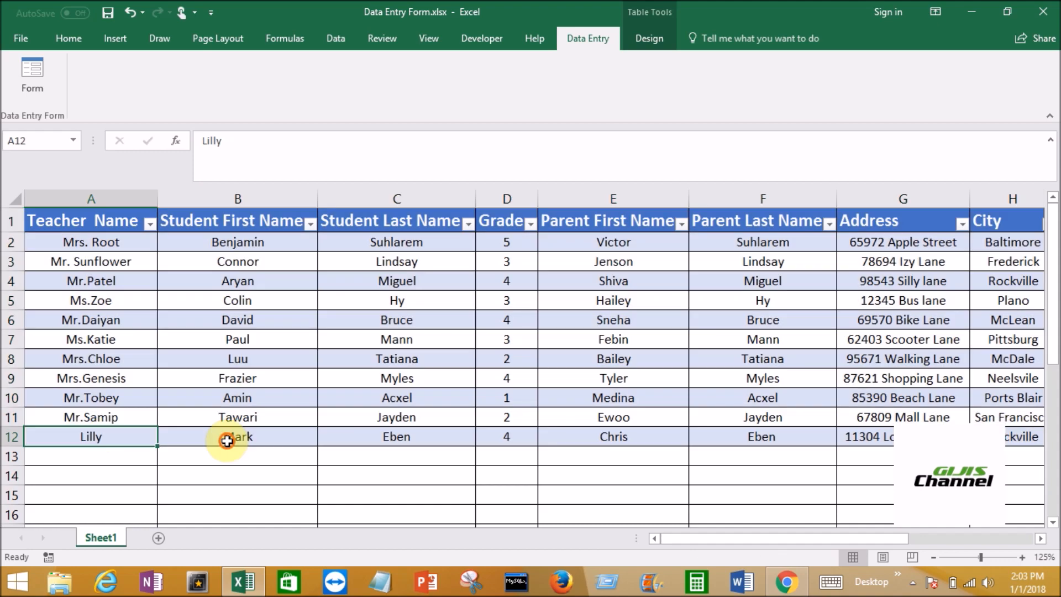
pyautogui.click(226, 441)
pyautogui.click(506, 436)
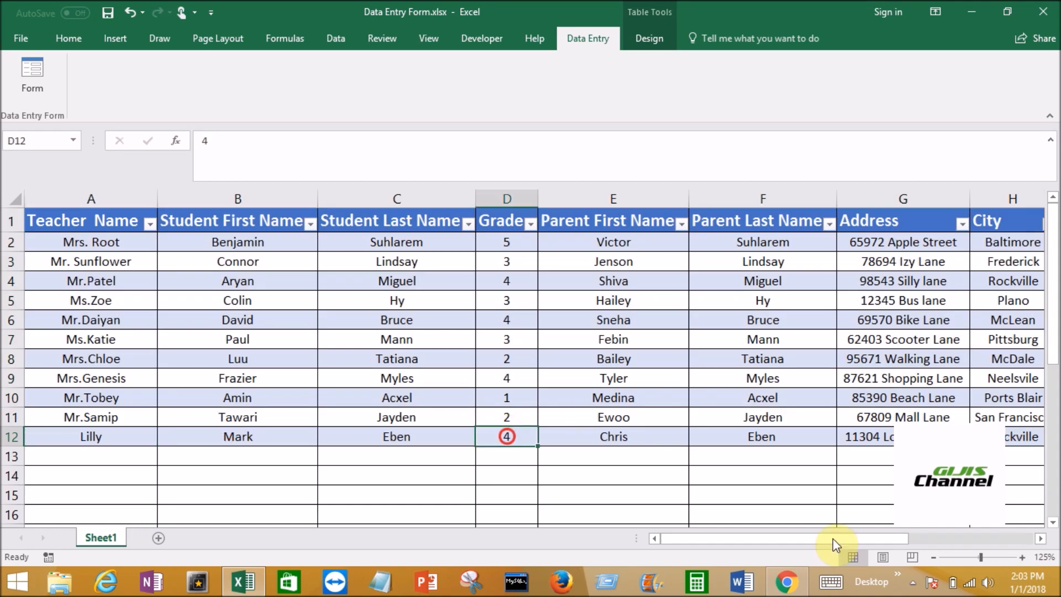
pyautogui.moveTo(833, 538); pyautogui.dragTo(711, 540)
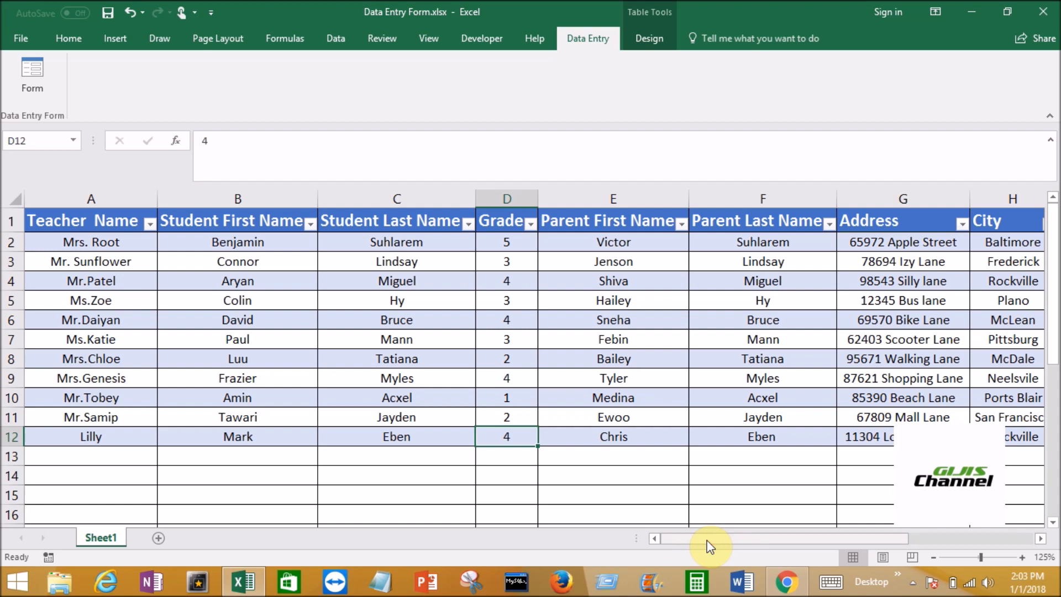
# Open the data form to view a blank new record and the first record, closing it without entering data
pyautogui.click(40, 90)
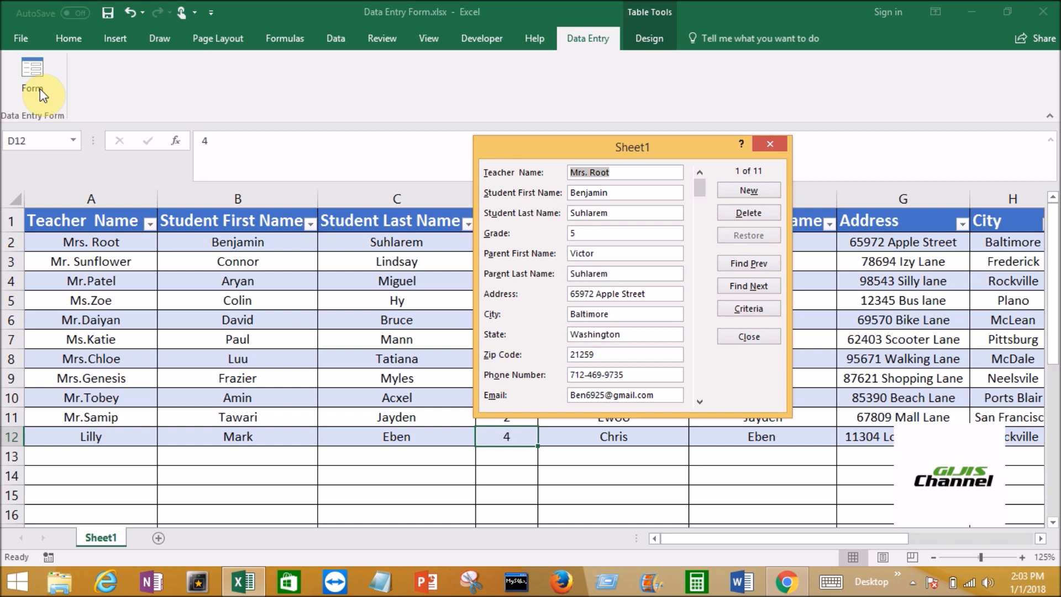
pyautogui.click(753, 191)
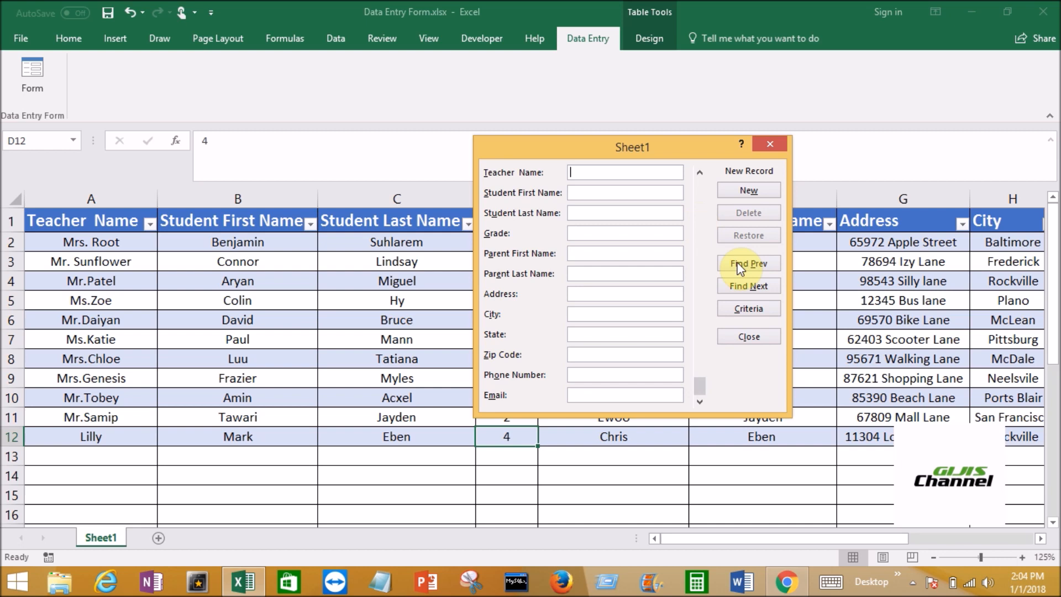
pyautogui.click(761, 339)
pyautogui.click(27, 80)
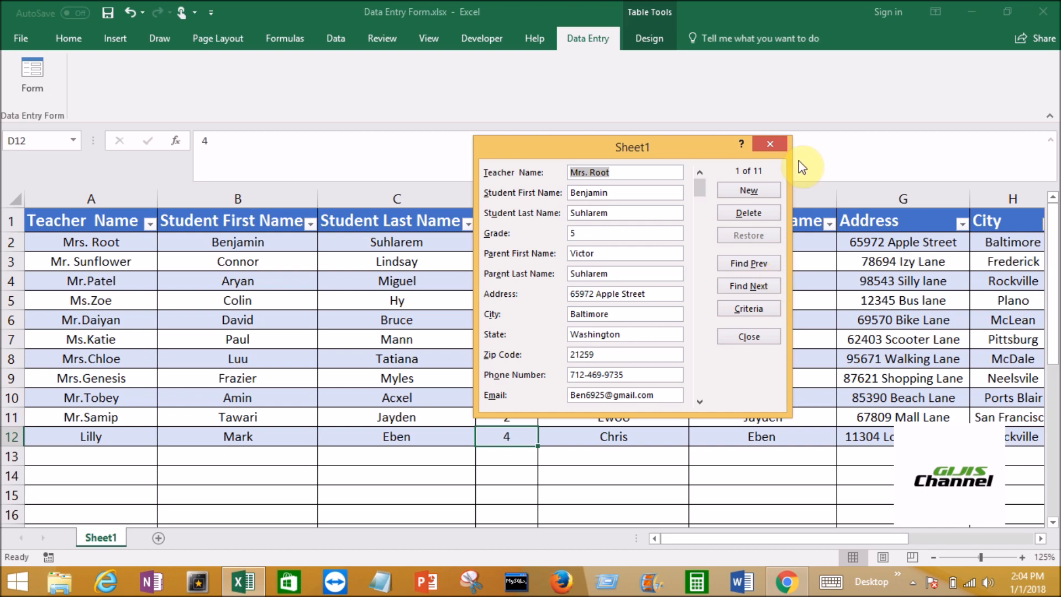
pyautogui.click(758, 337)
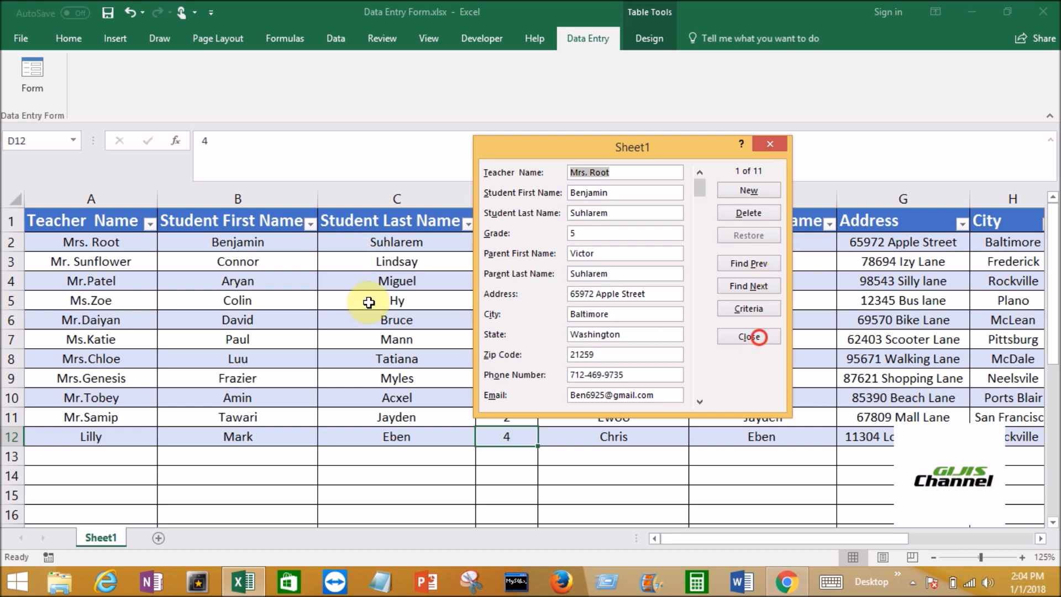
# Search the records in the data form using the last name of the student in row 6 as the criterion
pyautogui.click(403, 321)
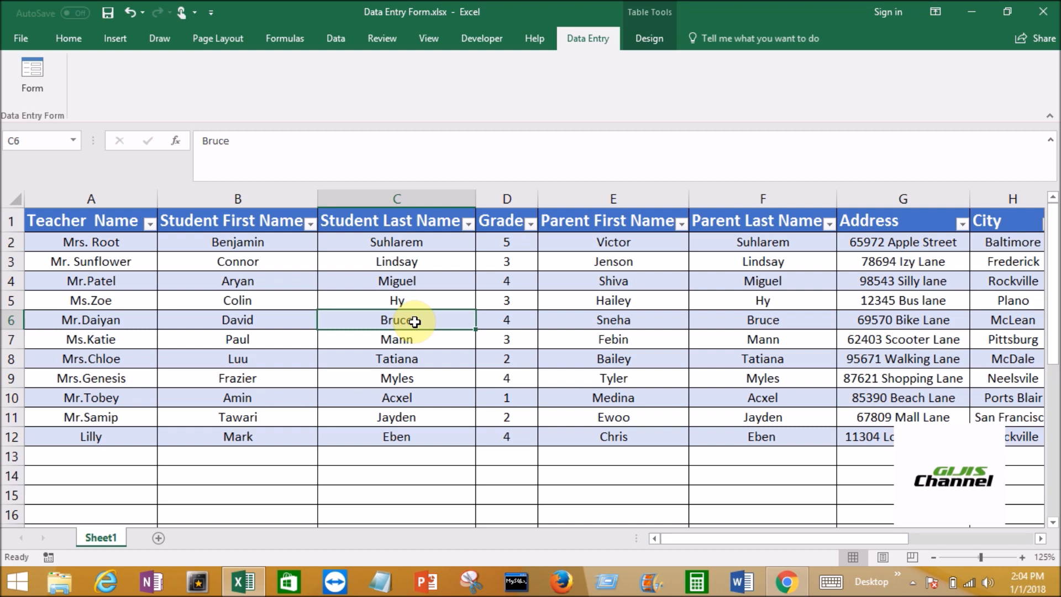
pyautogui.click(39, 88)
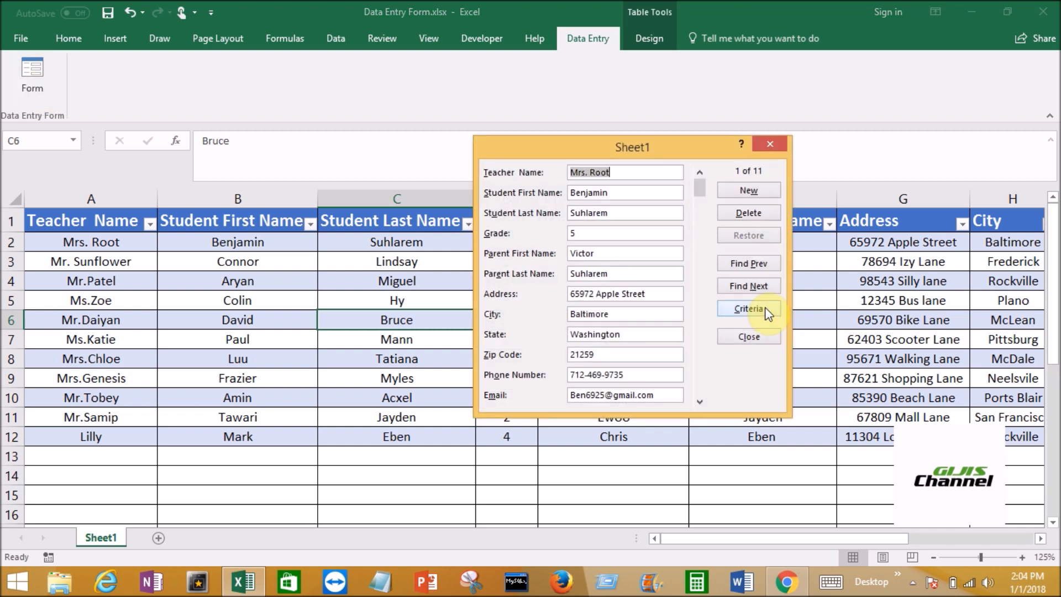
pyautogui.click(766, 311)
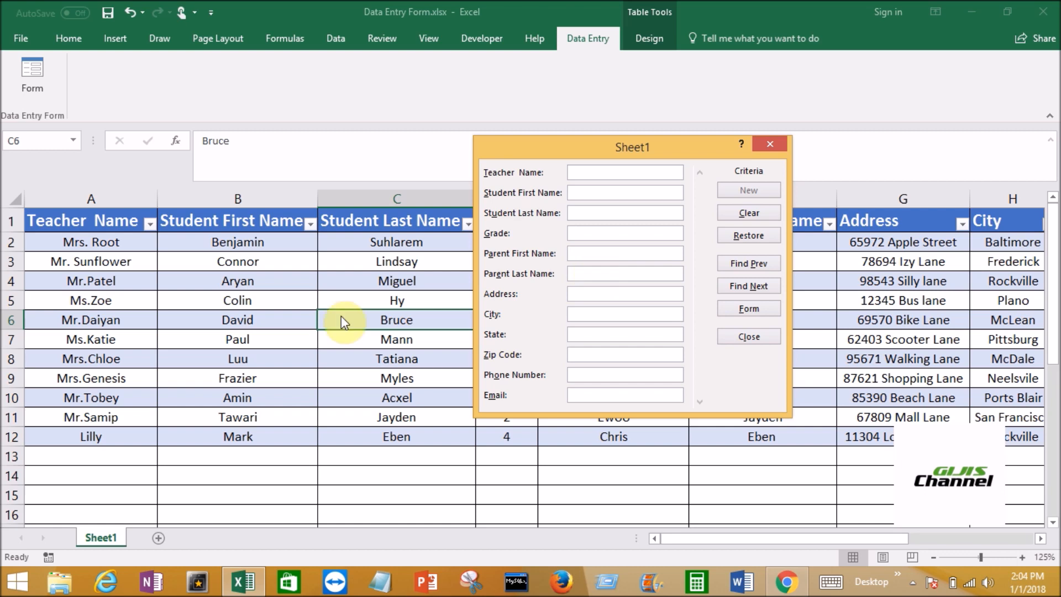
pyautogui.click(583, 212)
pyautogui.click(583, 212)
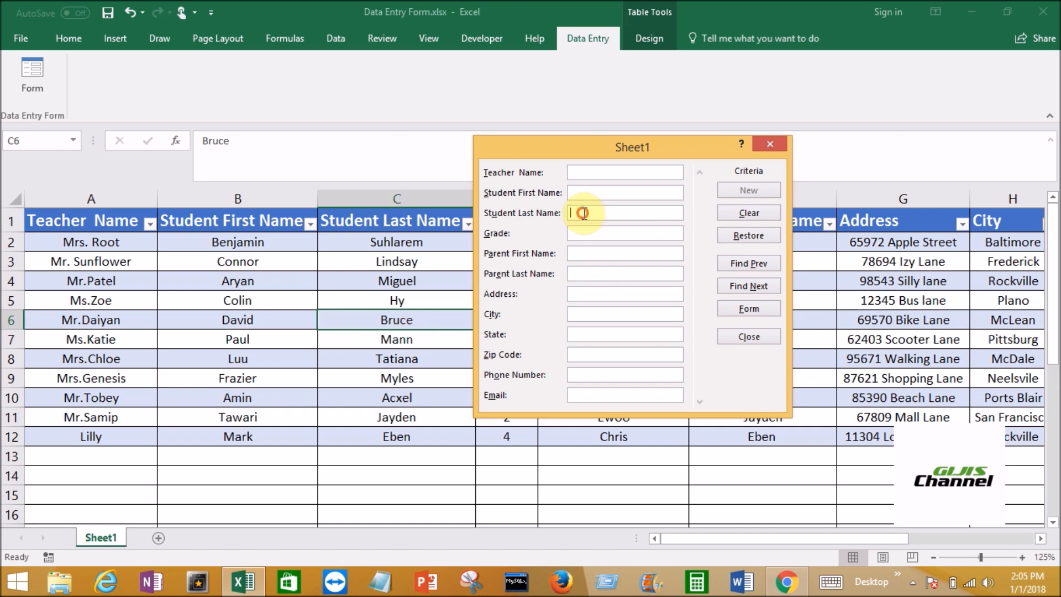
pyautogui.write('bruce')
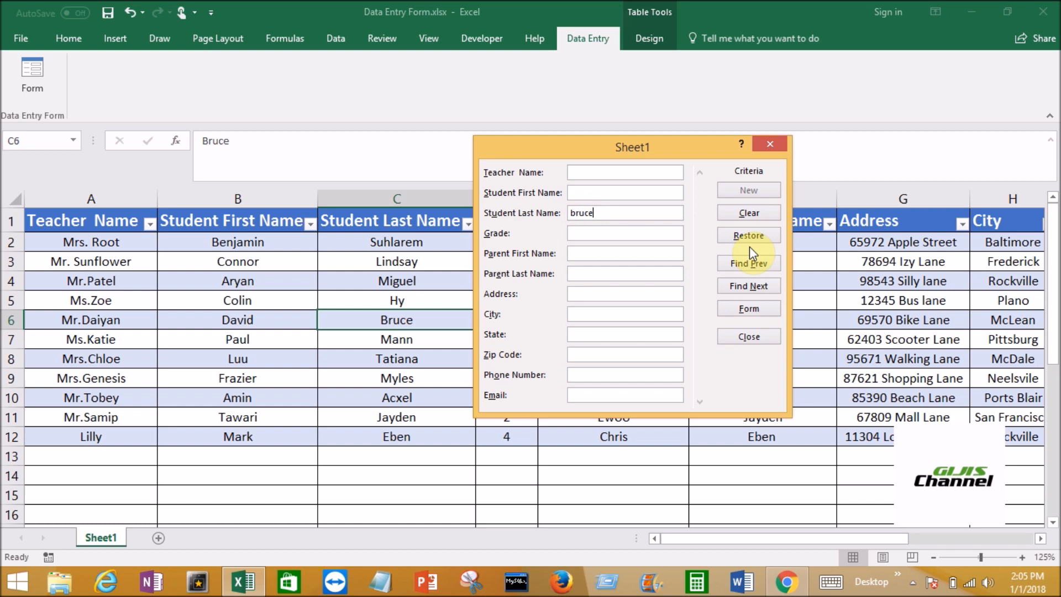
pyautogui.click(761, 289)
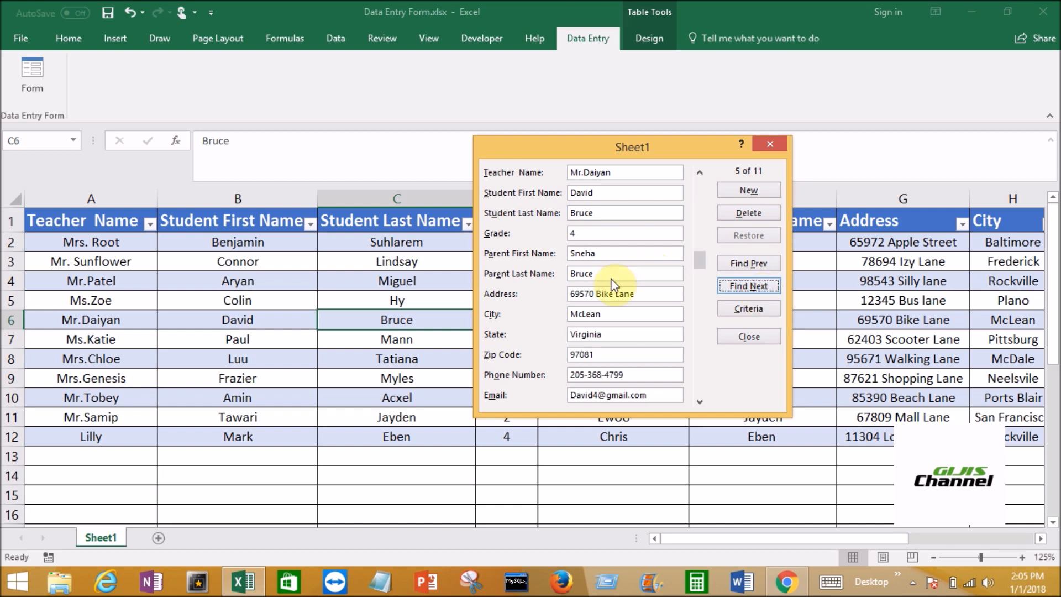
# Move the data form aside, remove the final letter of the found student's last name, and close the form with the edit saved
pyautogui.click(630, 148)
pyautogui.moveTo(630, 148); pyautogui.dragTo(706, 152)
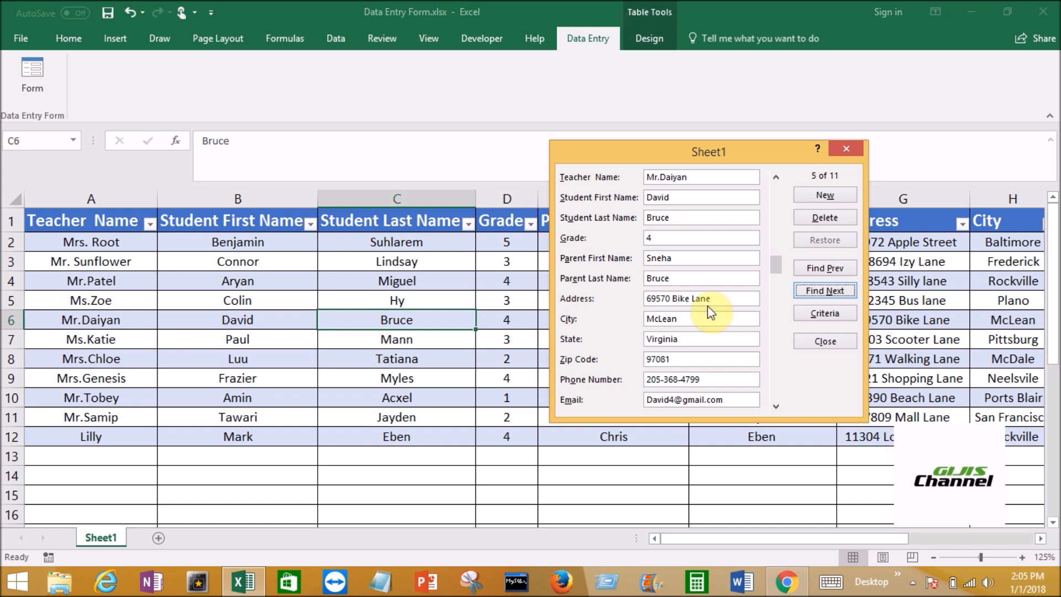
pyautogui.click(677, 220)
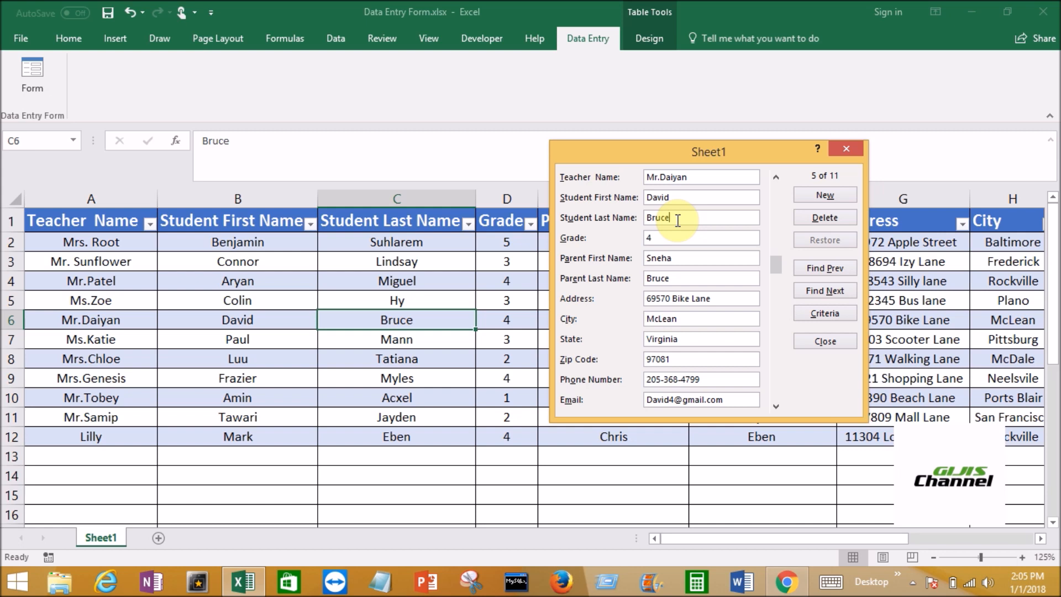
pyautogui.press('BackSpace')
pyautogui.press('Return')
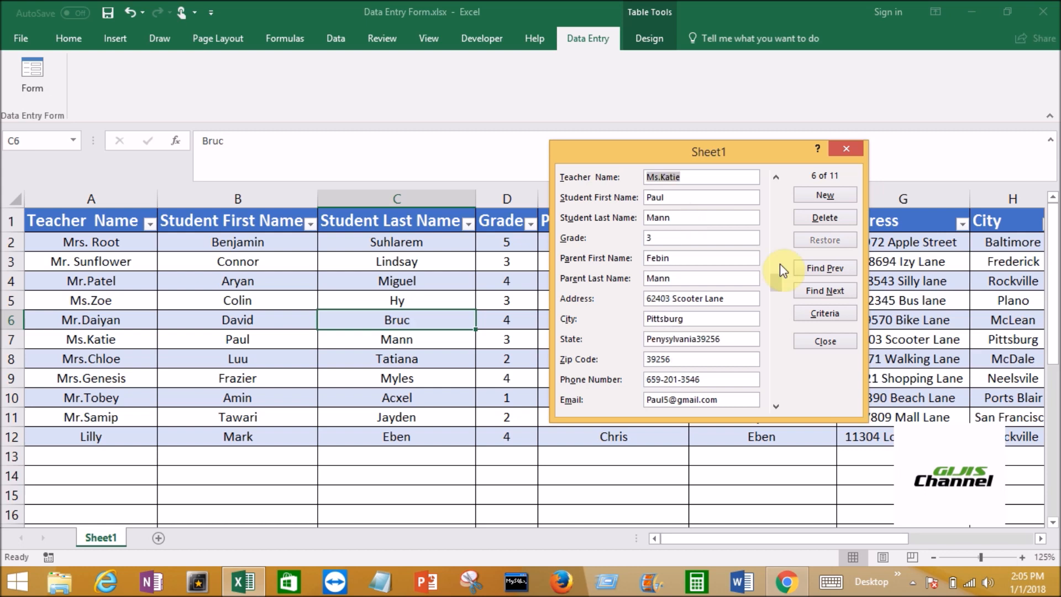
pyautogui.click(824, 341)
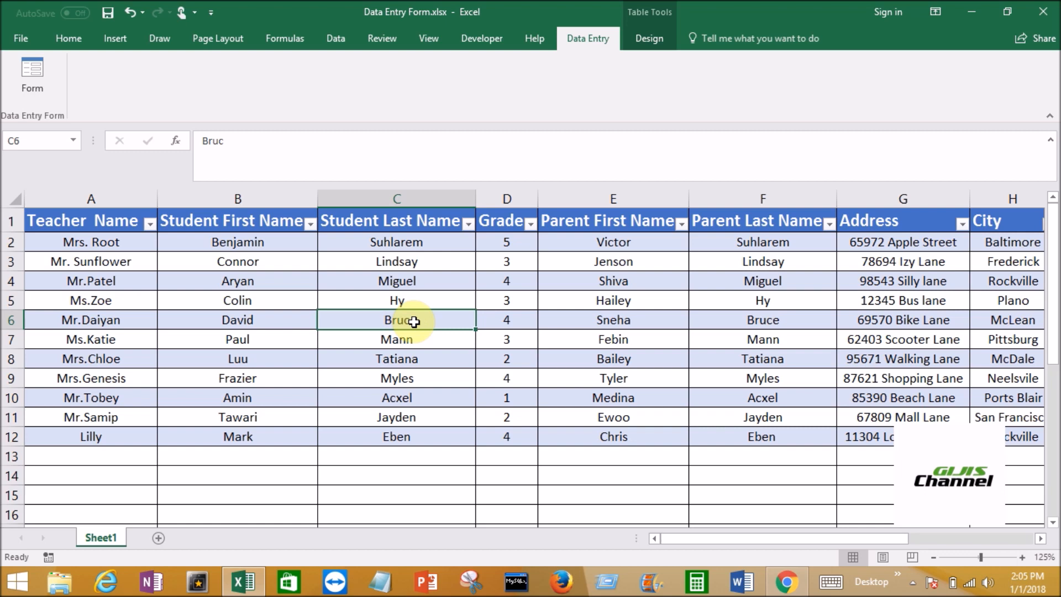
# Reopen the data form to view the first record and close it without editing
pyautogui.click(35, 88)
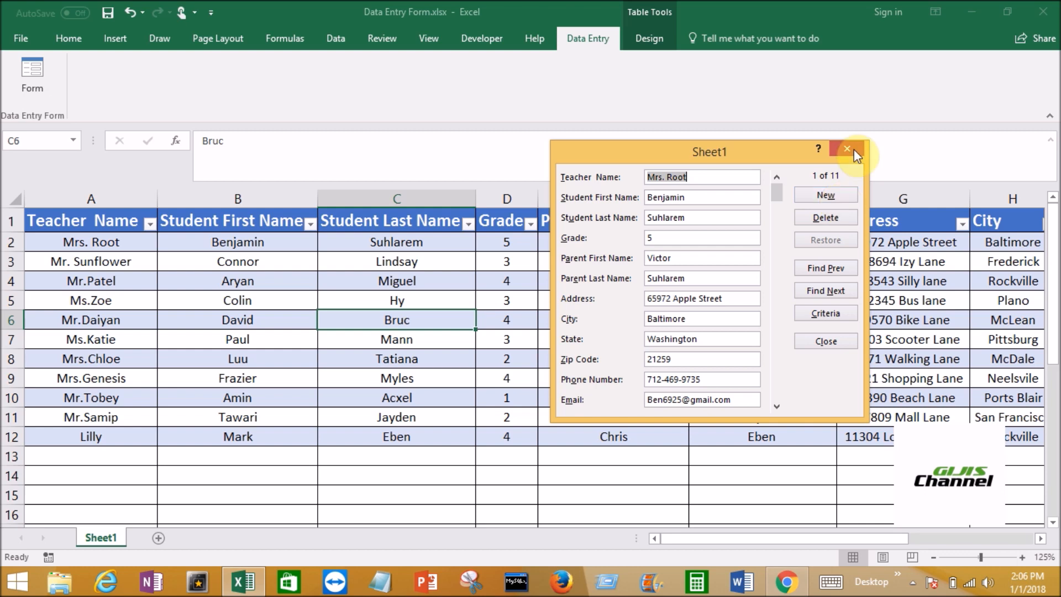
pyautogui.click(833, 343)
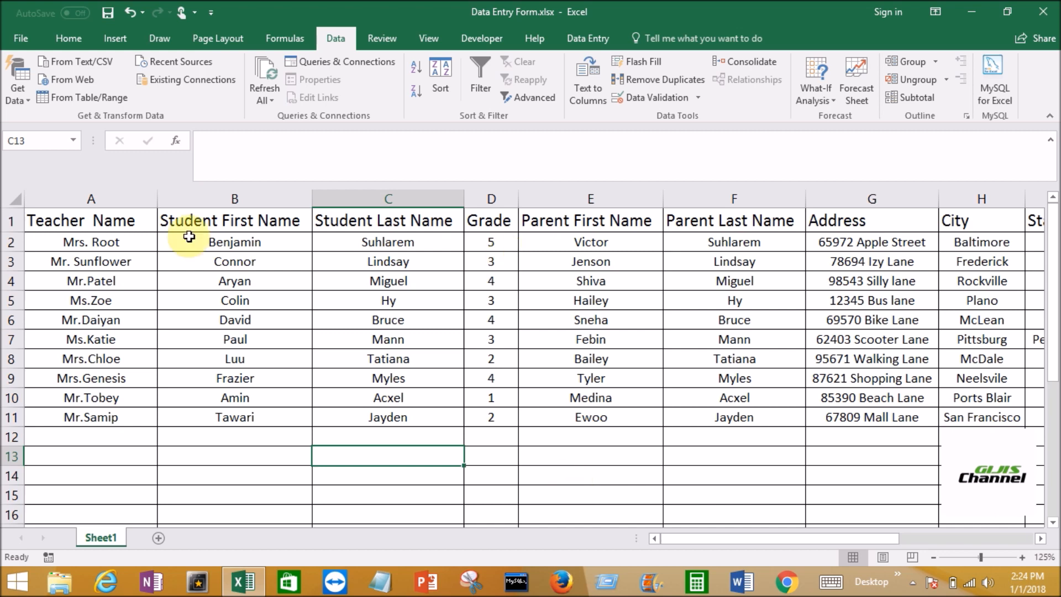
# Insert a blank column E before the Parent First Name column and widen it
pyautogui.click(585, 195)
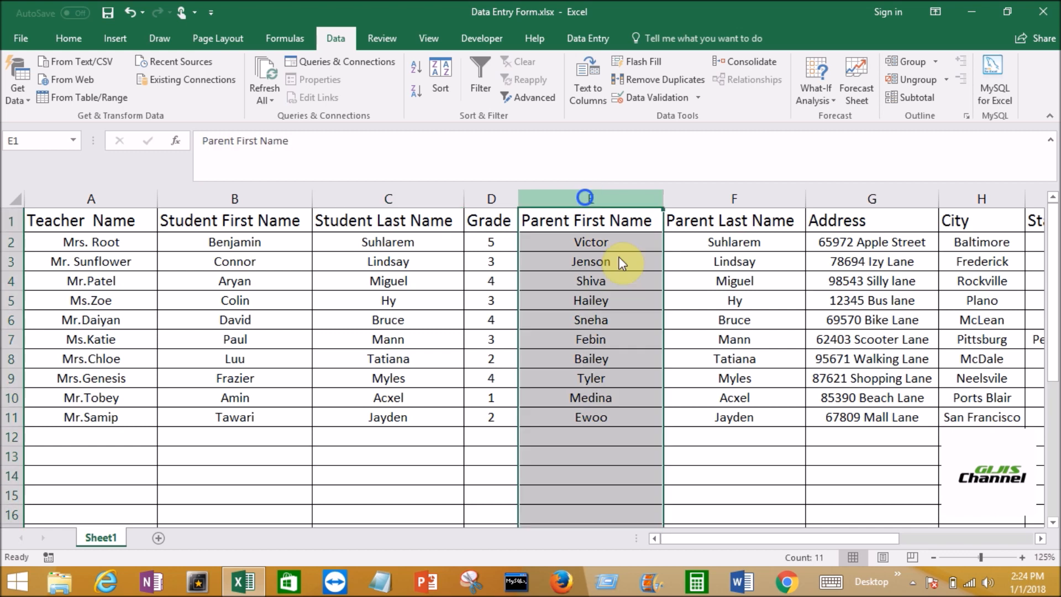
pyautogui.rightClick(588, 199)
pyautogui.click(624, 306)
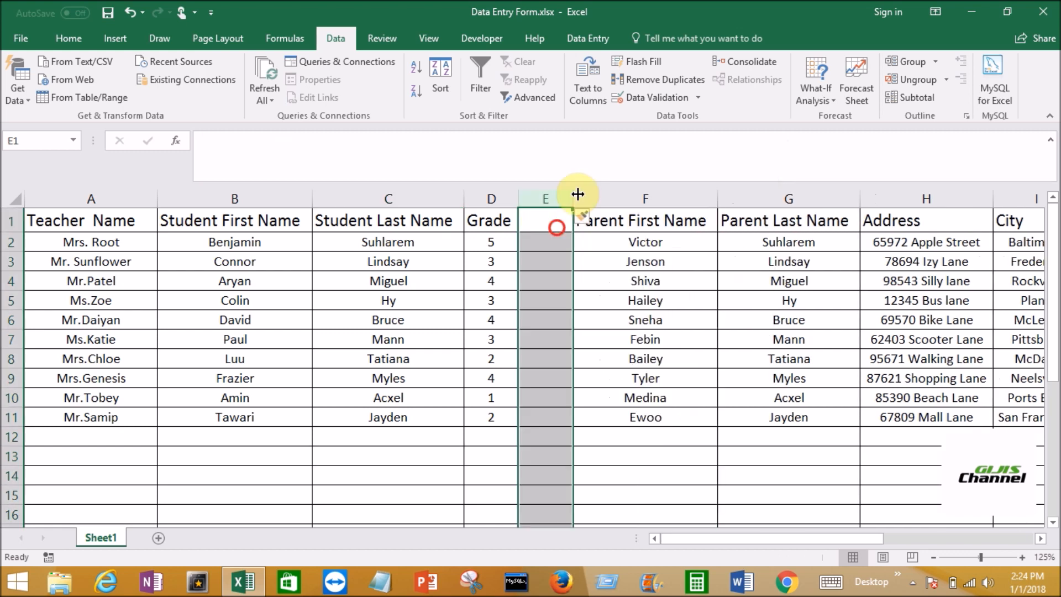
pyautogui.click(547, 218)
pyautogui.moveTo(572, 194); pyautogui.dragTo(636, 195)
# Enter the header Gender in cell E1 of the new column
pyautogui.click(547, 218)
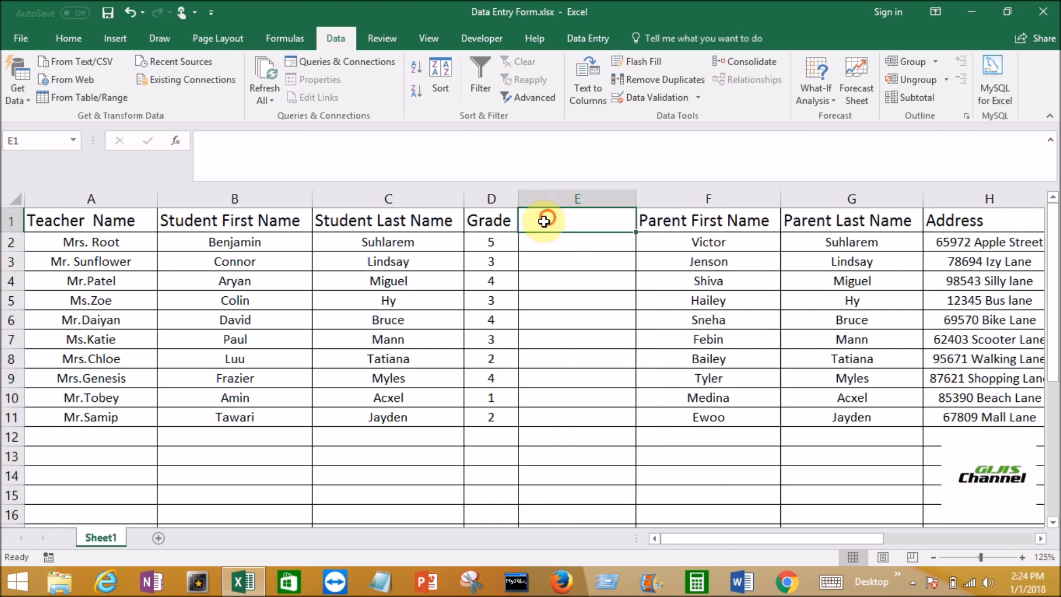
pyautogui.write('Gnder')
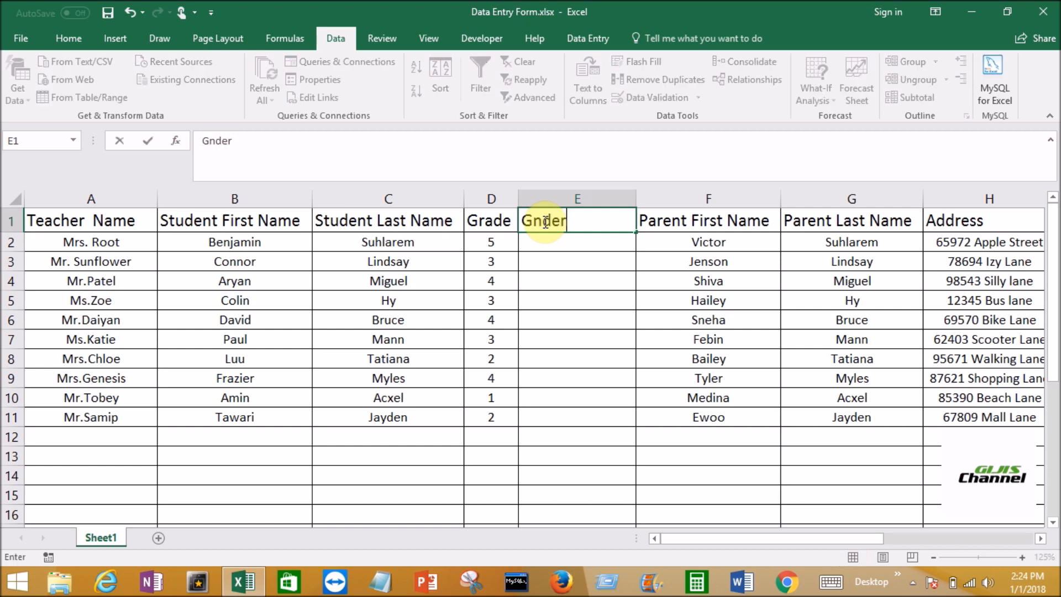
pyautogui.press('BackSpace')
pyautogui.press('BackSpace')
pyautogui.press('BackSpace')
pyautogui.press('BackSpace')
pyautogui.write('ender')
pyautogui.press('Return')
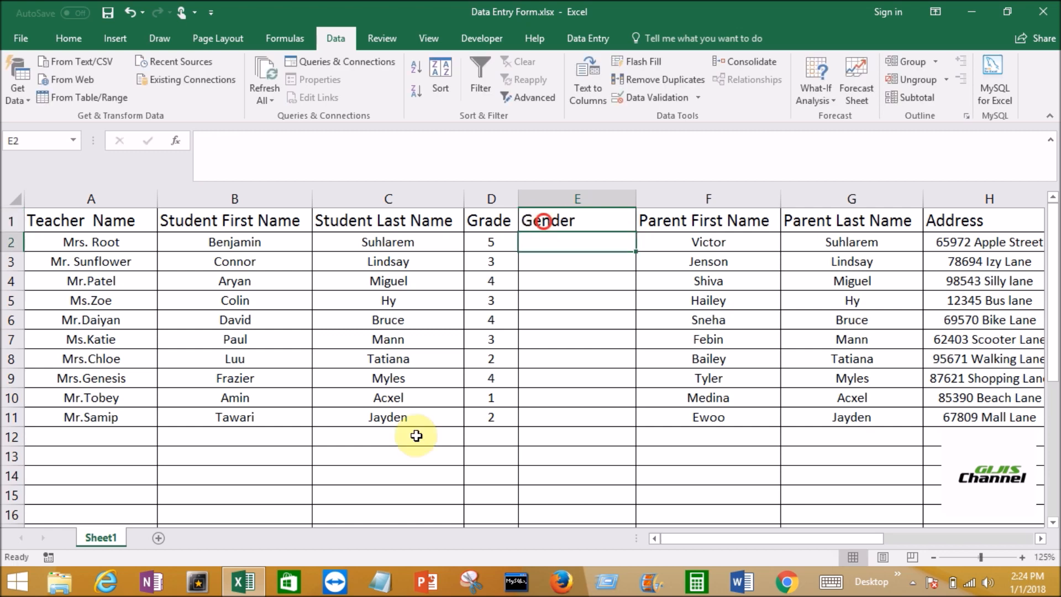
pyautogui.press('Up')
# Enter the gender options Male in cell C14 and Female in cell C15
pyautogui.click(397, 473)
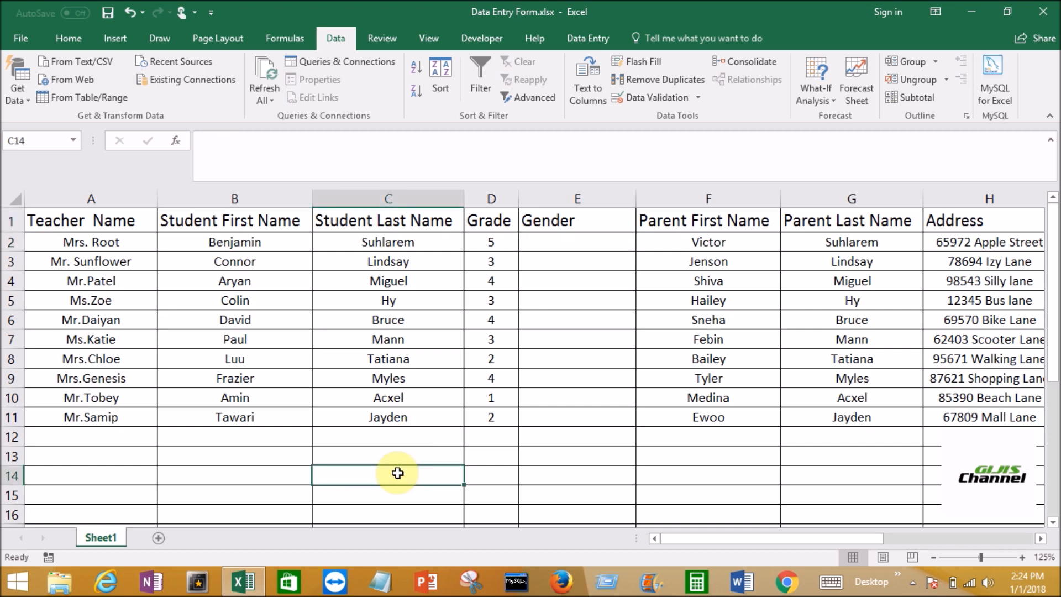
pyautogui.write('Male')
pyautogui.hotkey('ctrl', 'Return')
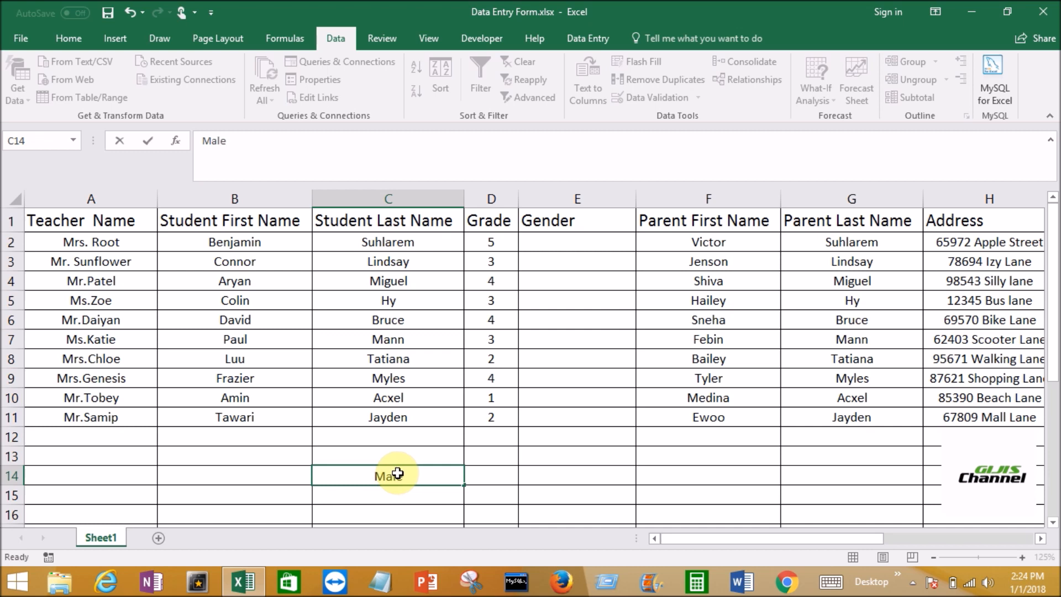
pyautogui.press('Return')
pyautogui.write('Female')
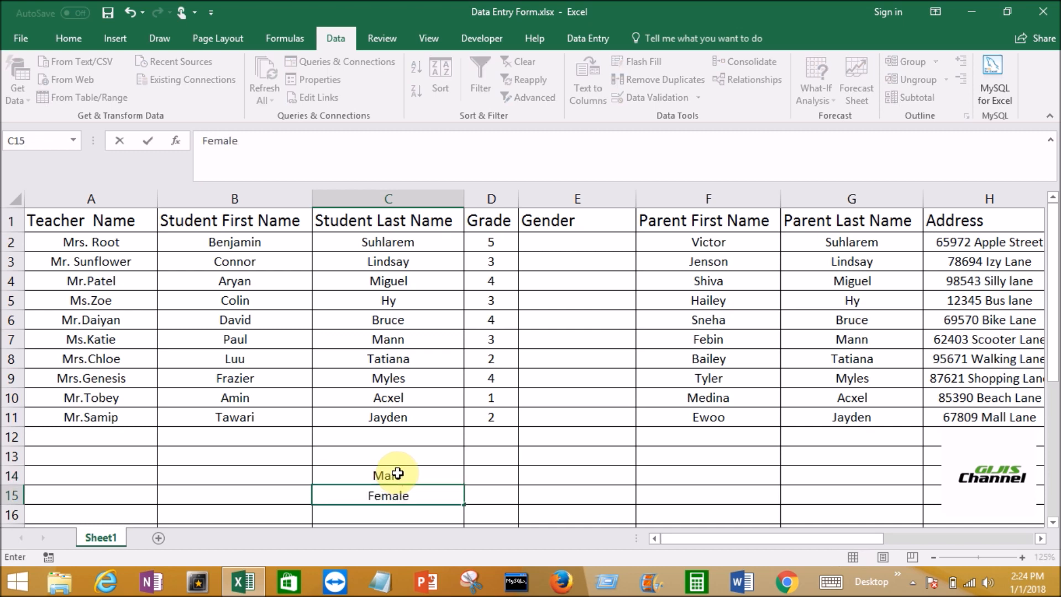
pyautogui.press('Return')
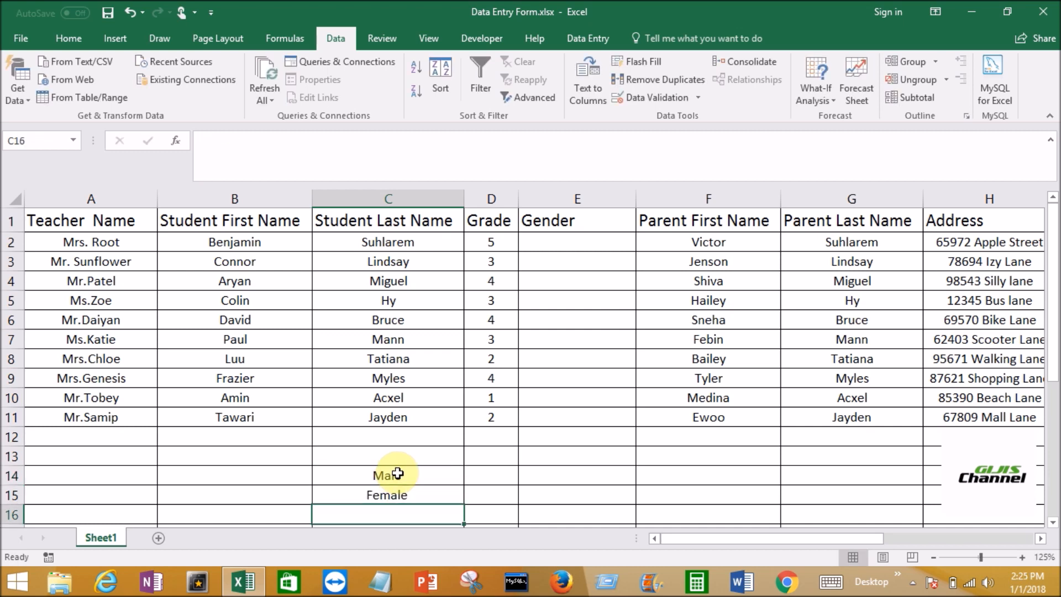
pyautogui.click(401, 486)
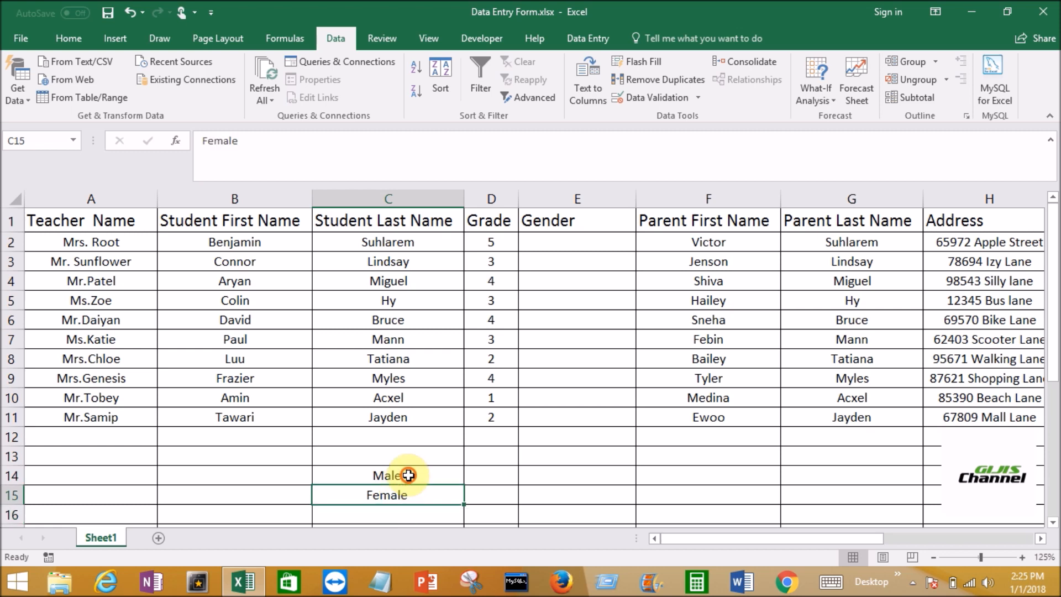
pyautogui.click(408, 475)
pyautogui.click(418, 489)
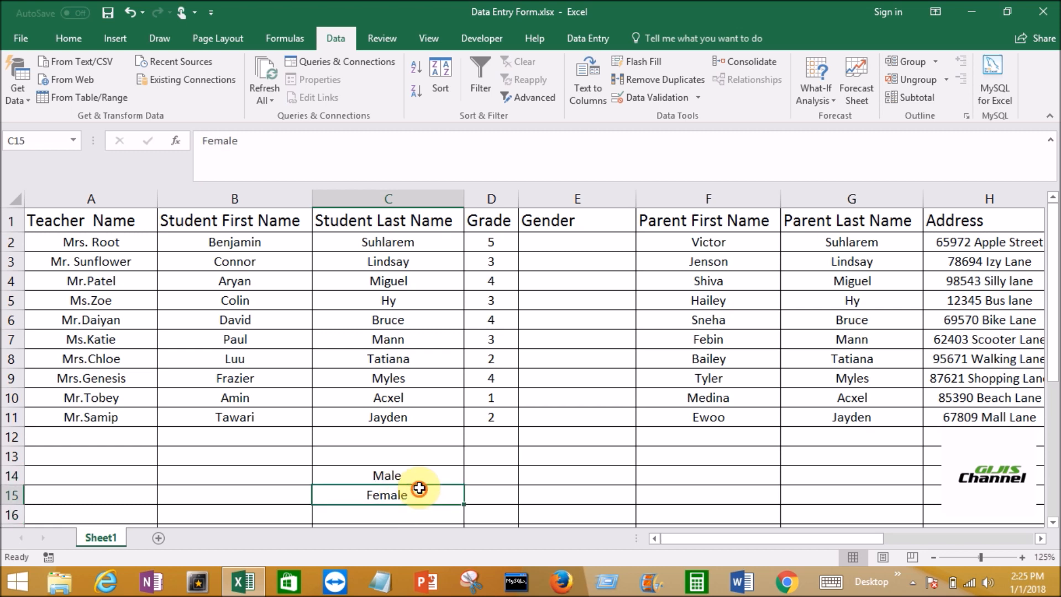
pyautogui.click(409, 492)
pyautogui.click(406, 472)
pyautogui.click(407, 493)
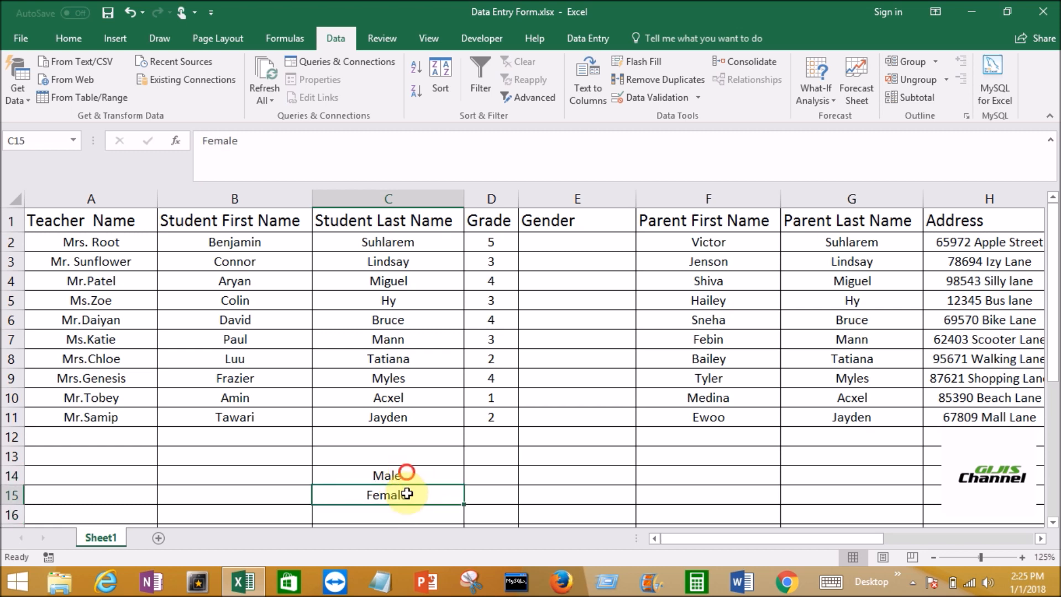
pyautogui.click(407, 494)
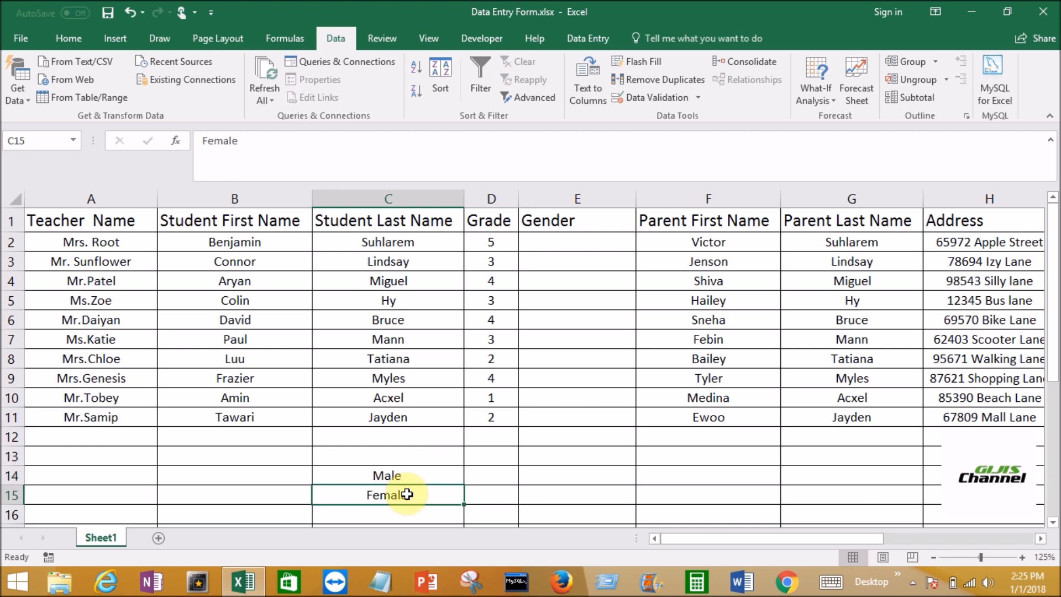
# Open data validation for cell E2 in the Gender column and set the allowed values to List
pyautogui.click(577, 241)
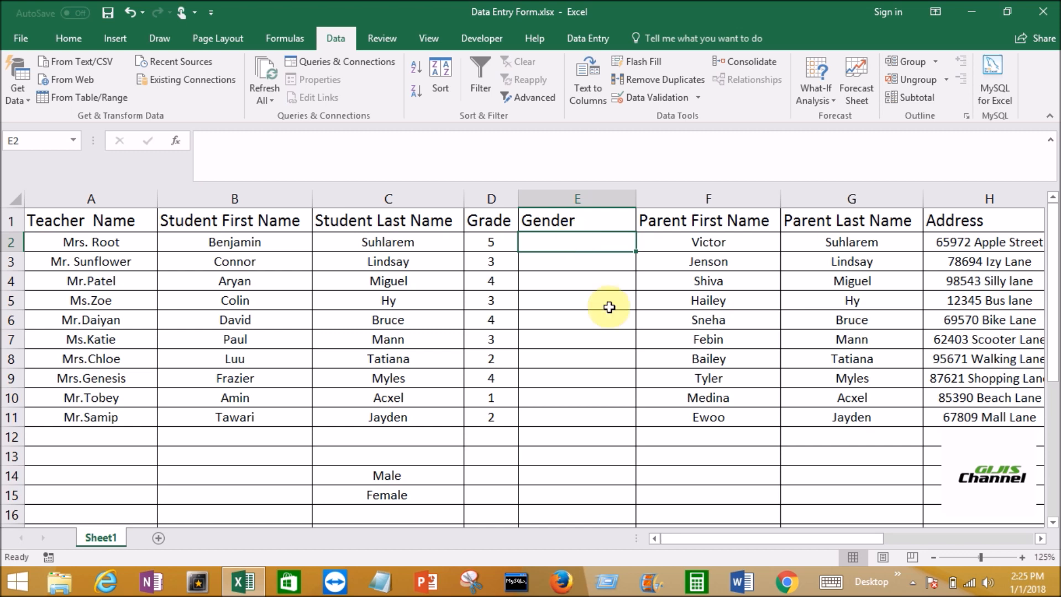
pyautogui.click(574, 344)
pyautogui.click(555, 236)
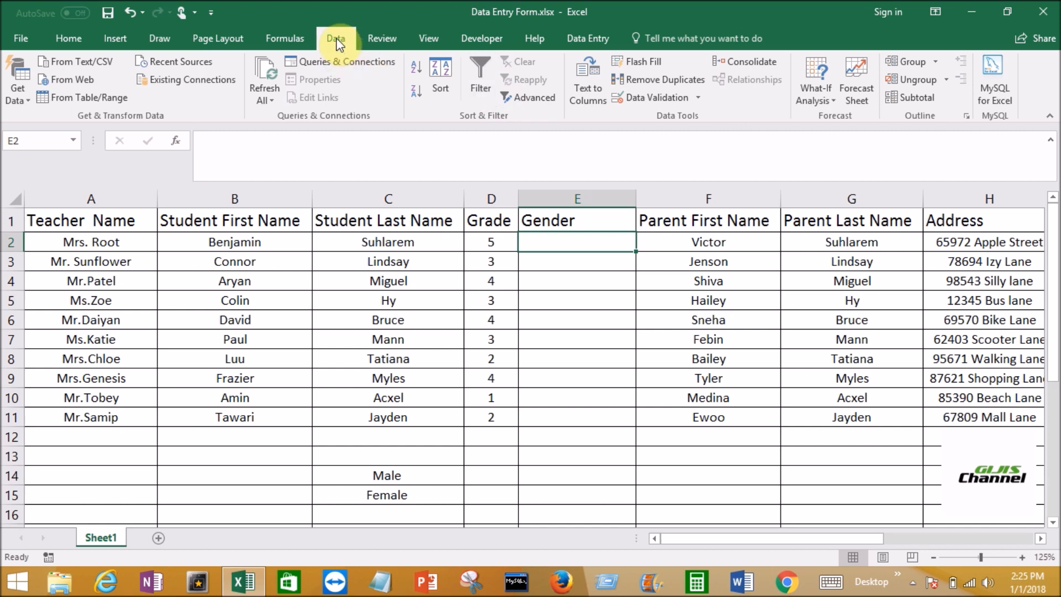
pyautogui.click(699, 99)
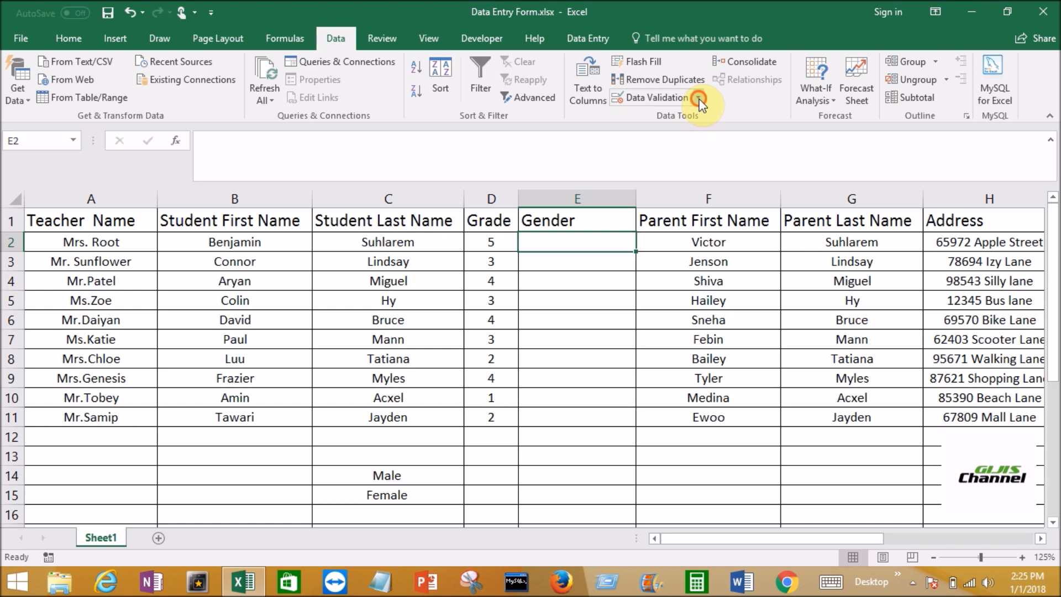
pyautogui.click(688, 117)
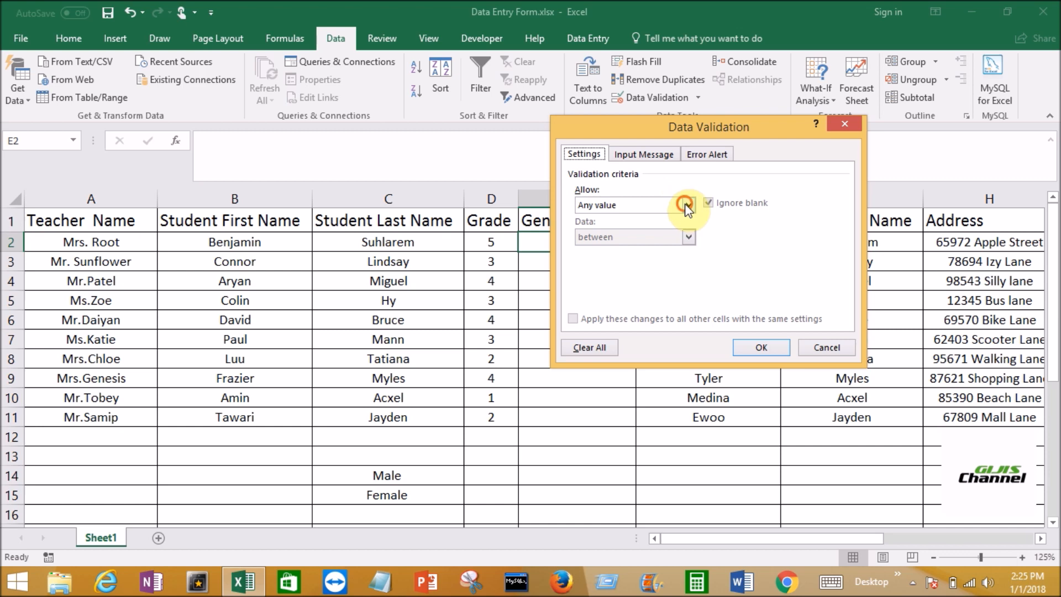
pyautogui.click(687, 205)
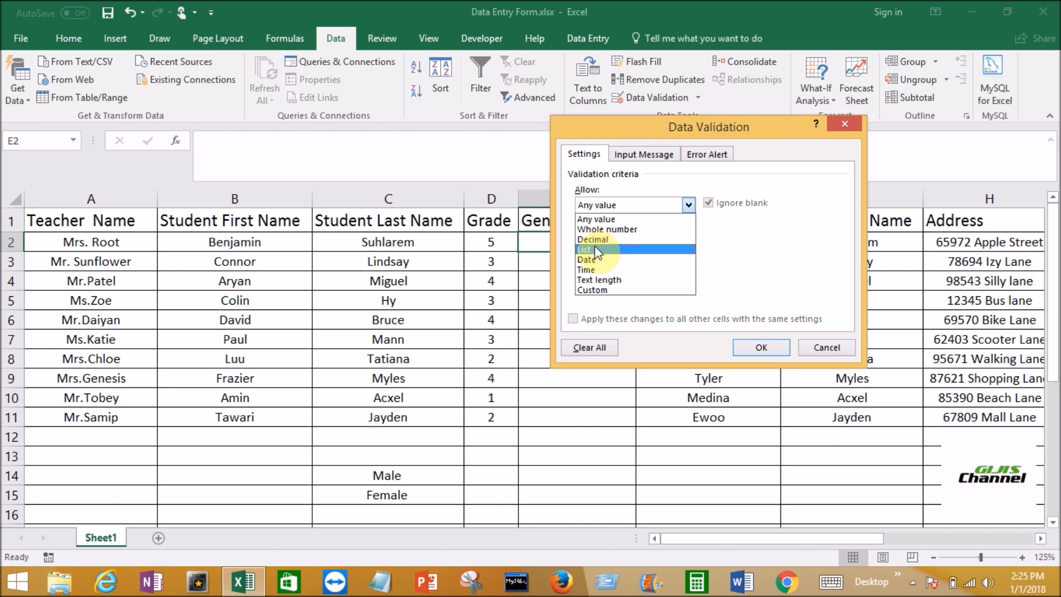
pyautogui.click(595, 247)
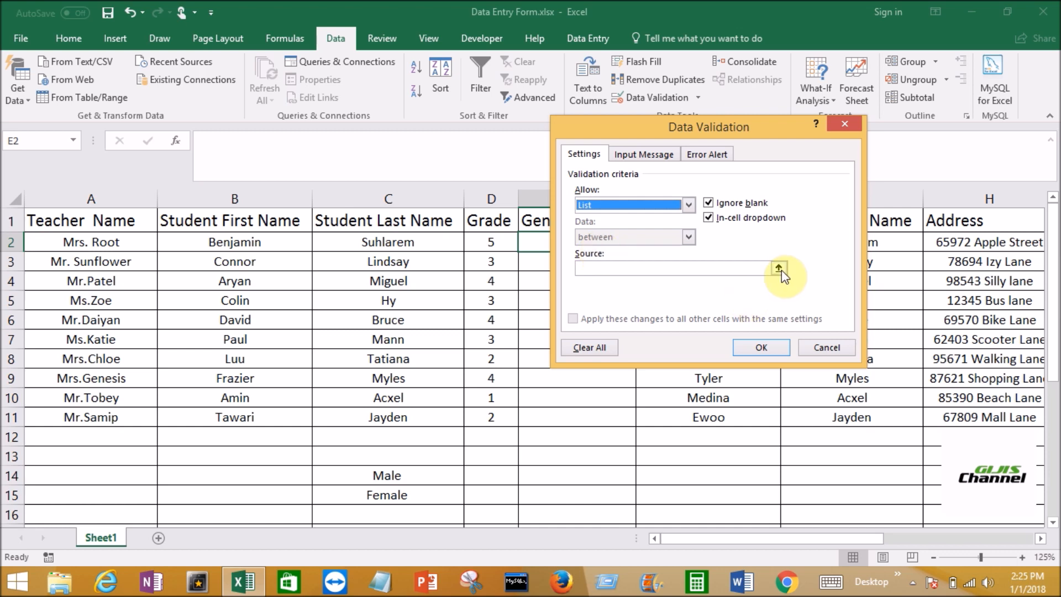
# Set the list source for cell E2's validation to =$C$14:$C$15 and apply the rule
pyautogui.click(674, 269)
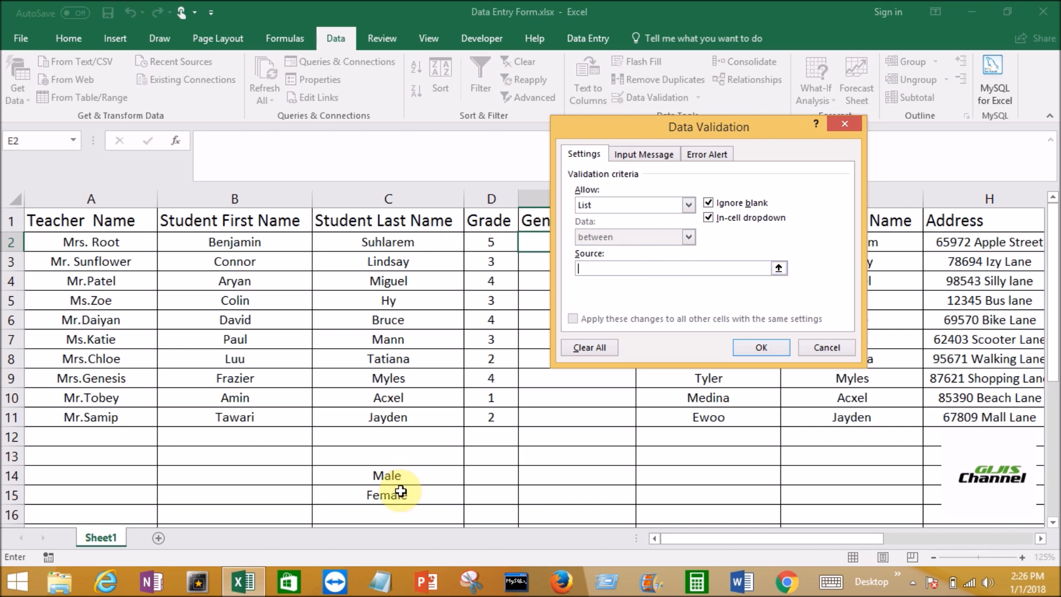
pyautogui.click(779, 269)
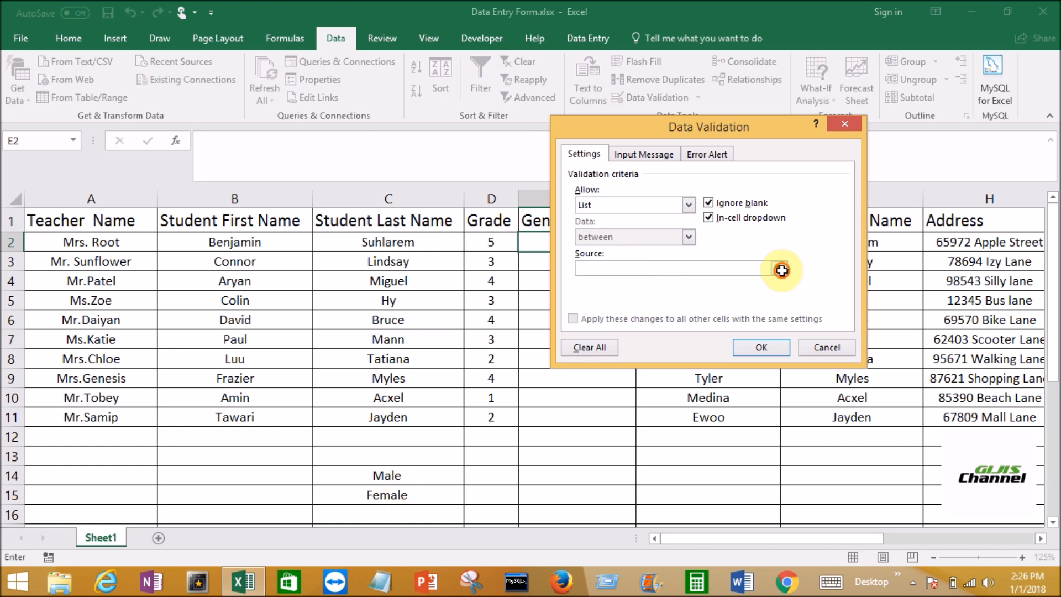
pyautogui.click(781, 270)
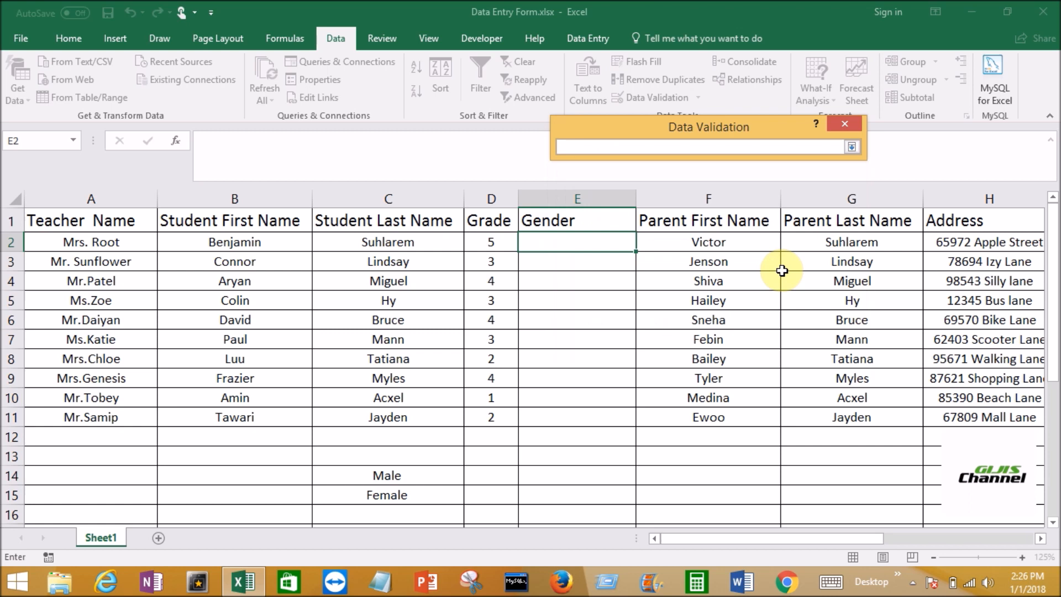
pyautogui.click(421, 473)
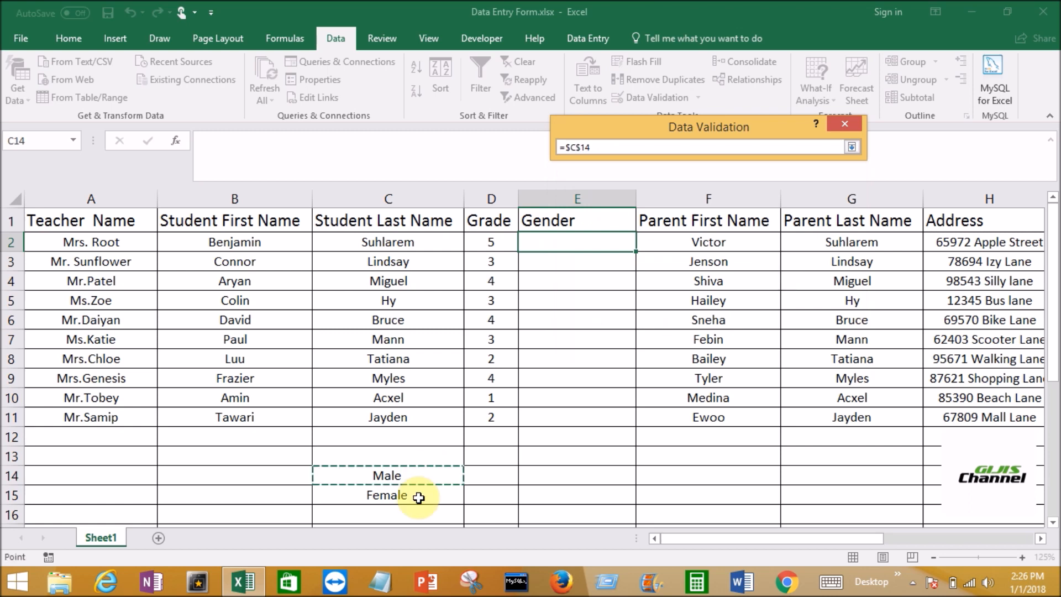
pyautogui.moveTo(418, 497); pyautogui.dragTo(418, 498)
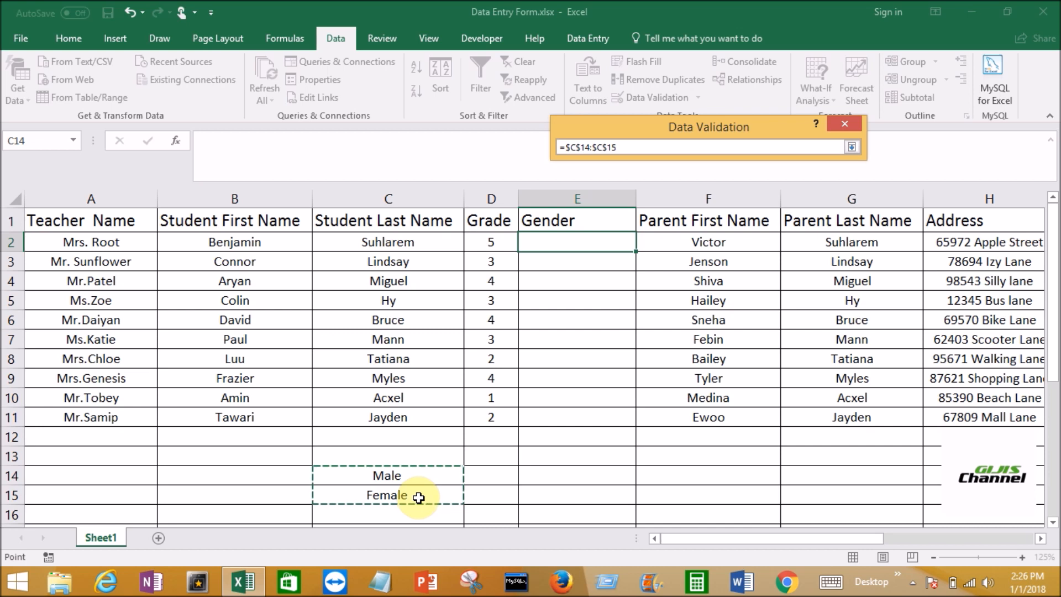
pyautogui.press('Return')
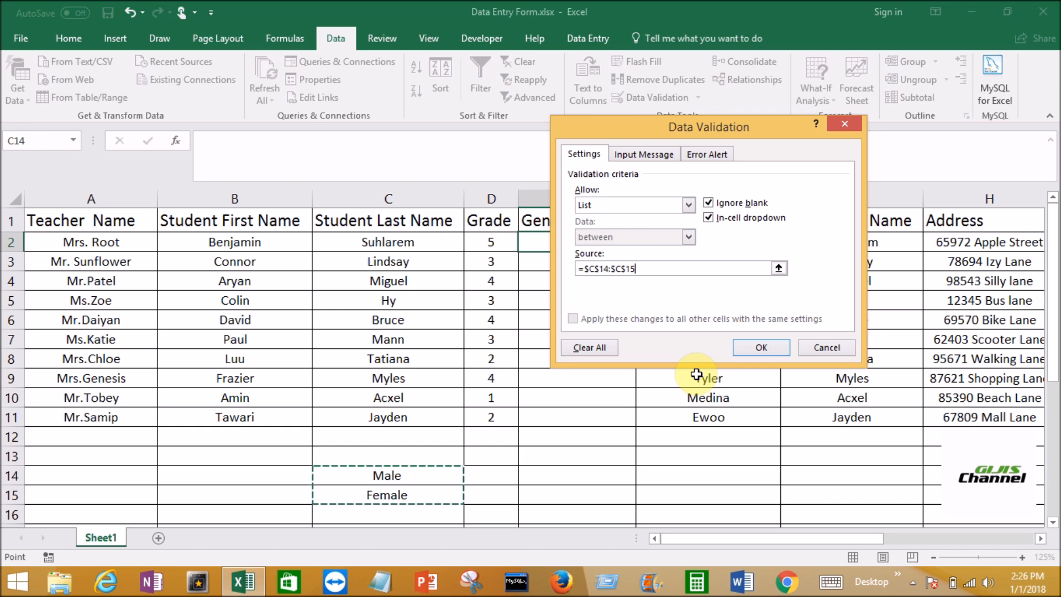
pyautogui.click(765, 348)
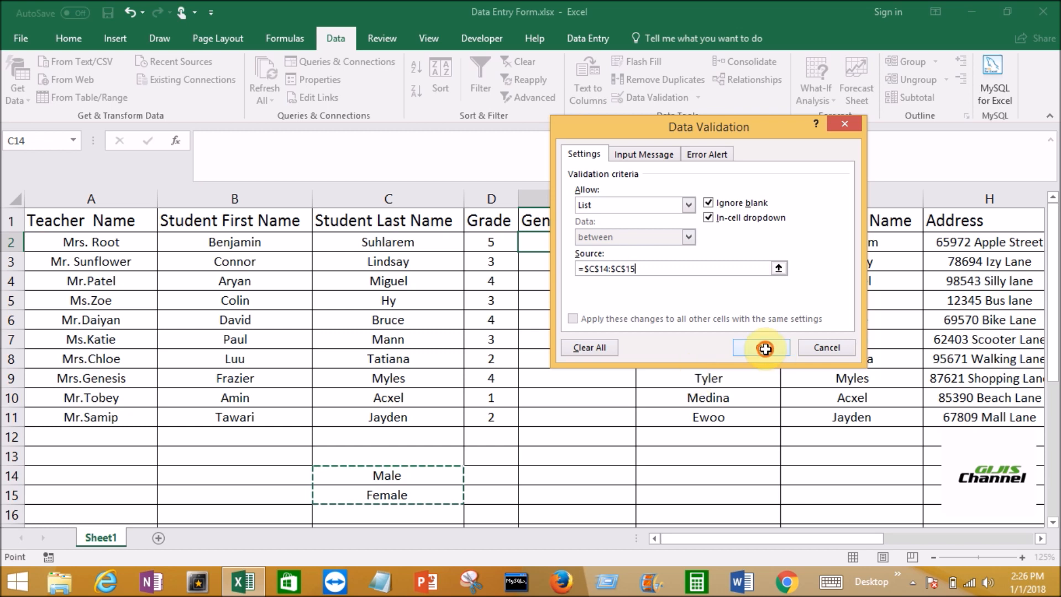
# Check cells E2 through E5 in the Gender column for a drop-down list
pyautogui.click(583, 242)
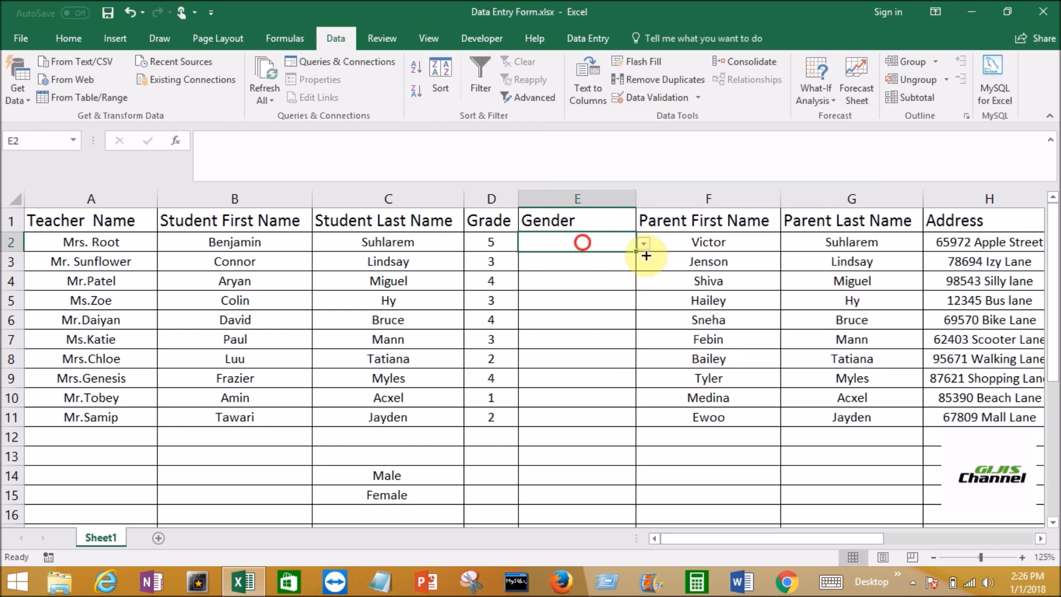
pyautogui.click(624, 246)
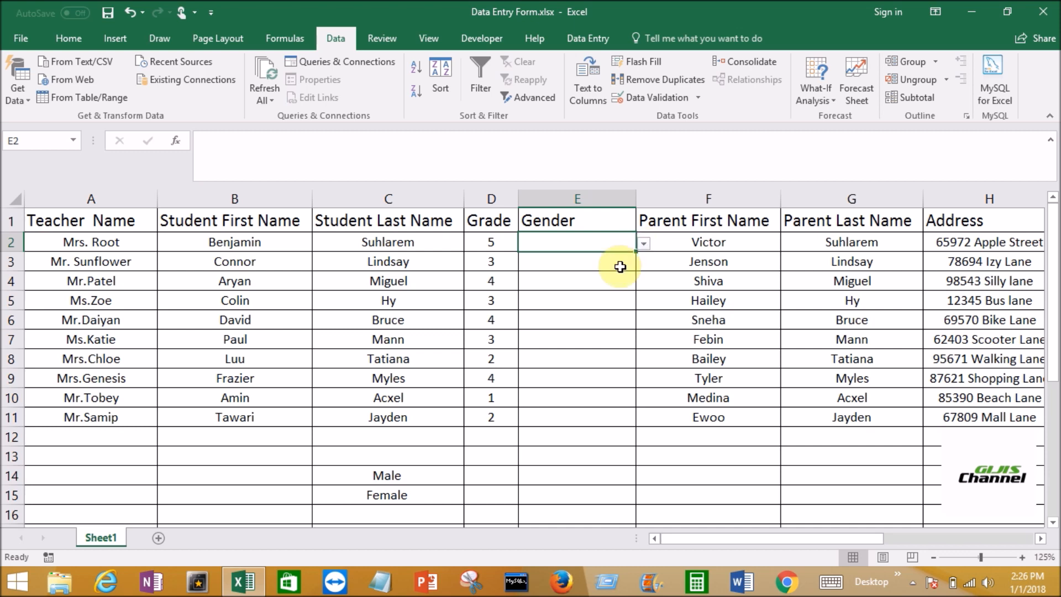
pyautogui.click(620, 266)
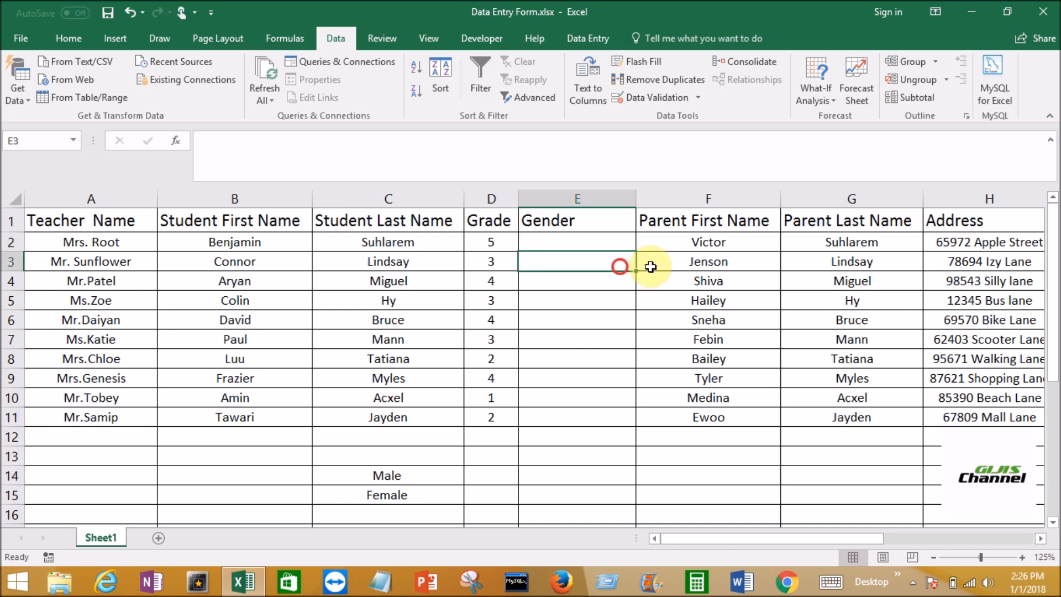
pyautogui.click(614, 280)
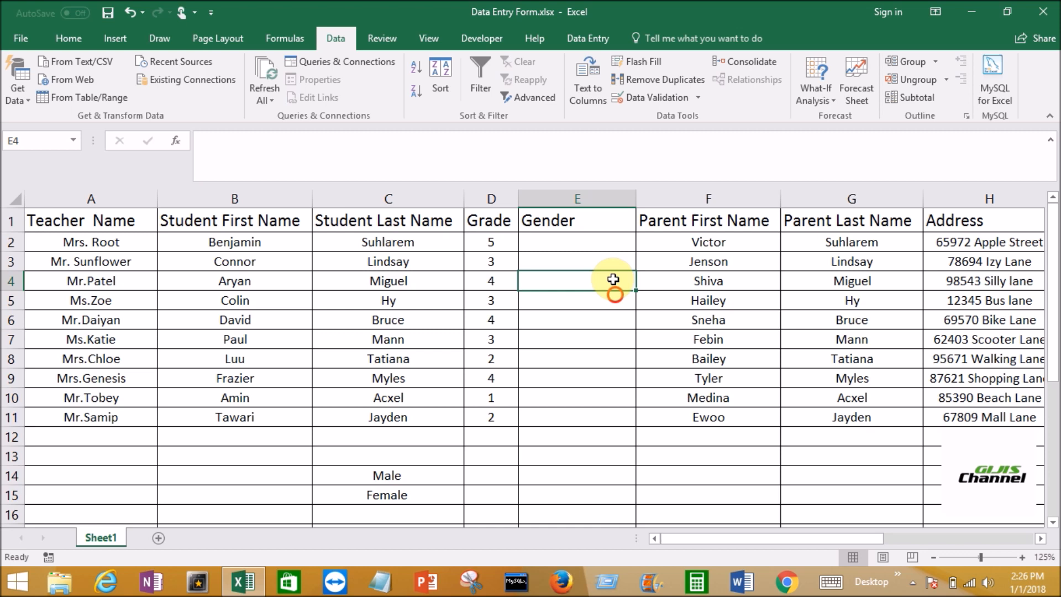
pyautogui.click(589, 294)
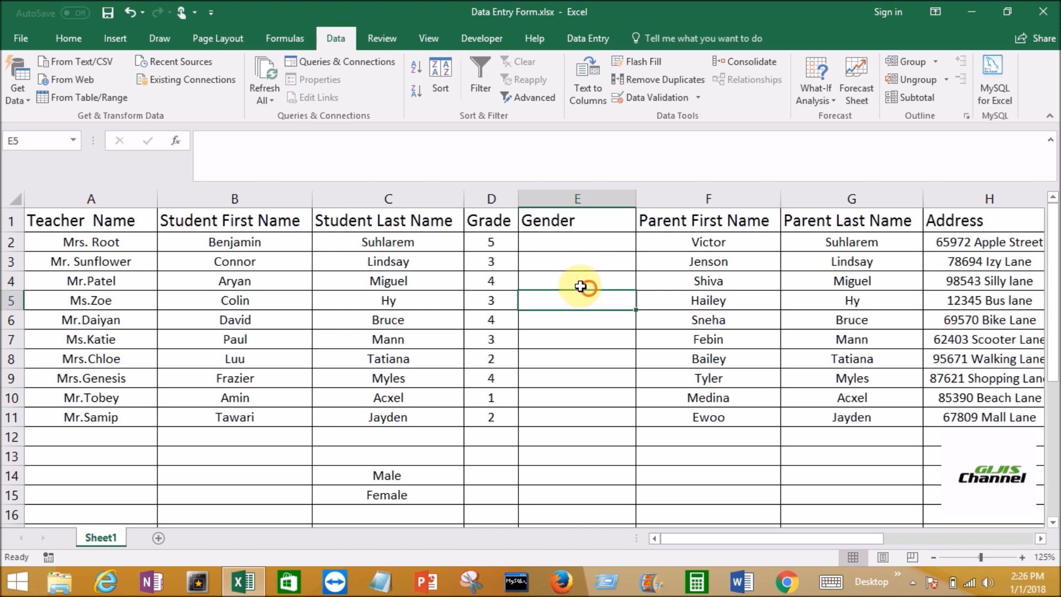
pyautogui.click(580, 286)
# Fill the drop-down validation from E2 down to E11 and check that the cells below offer the list
pyautogui.click(588, 244)
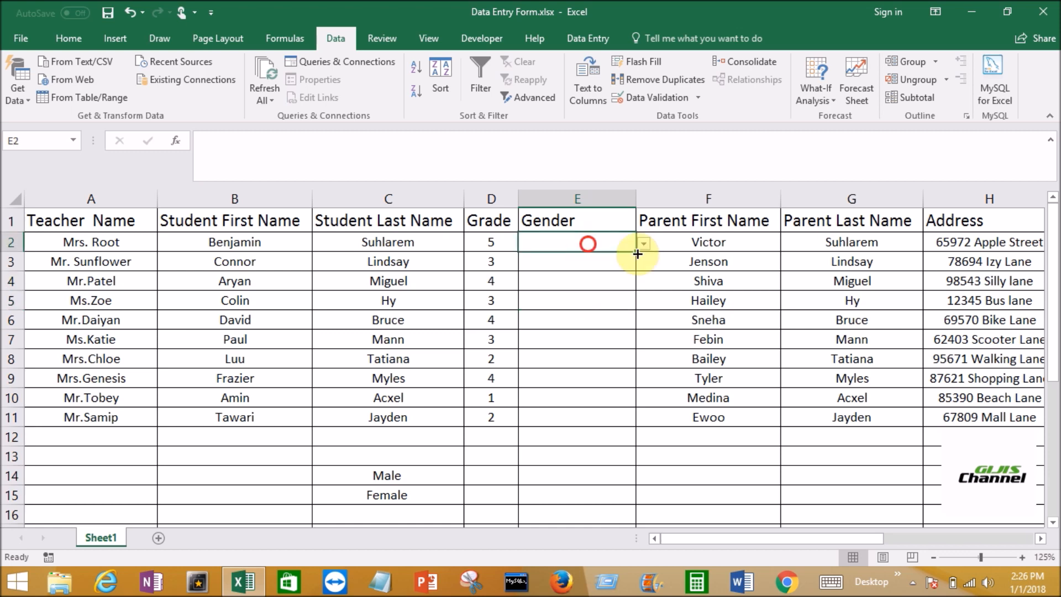
pyautogui.moveTo(636, 252); pyautogui.dragTo(635, 426)
pyautogui.click(600, 261)
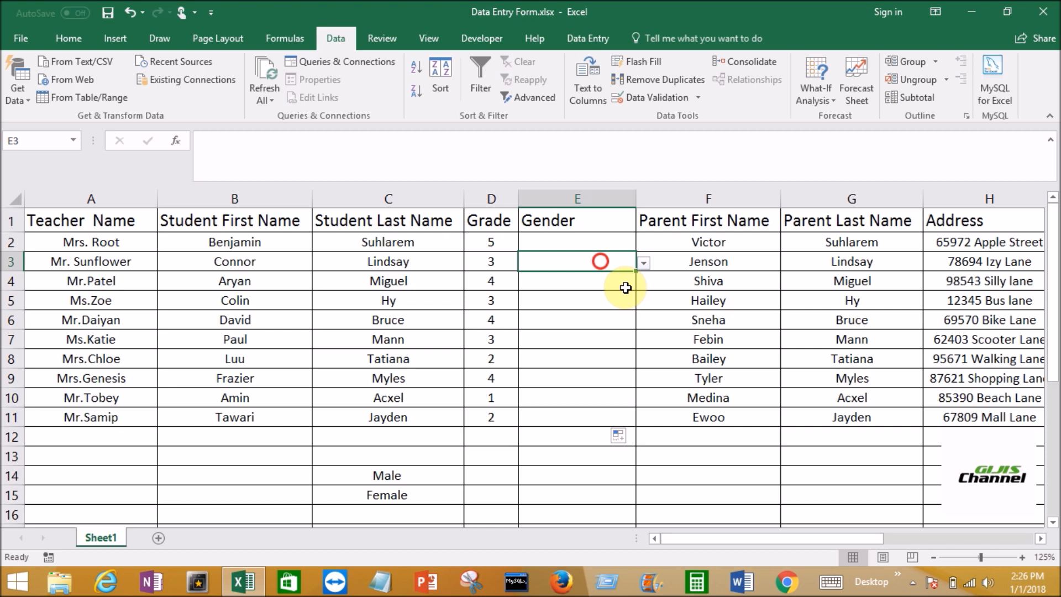
pyautogui.click(624, 283)
pyautogui.click(620, 367)
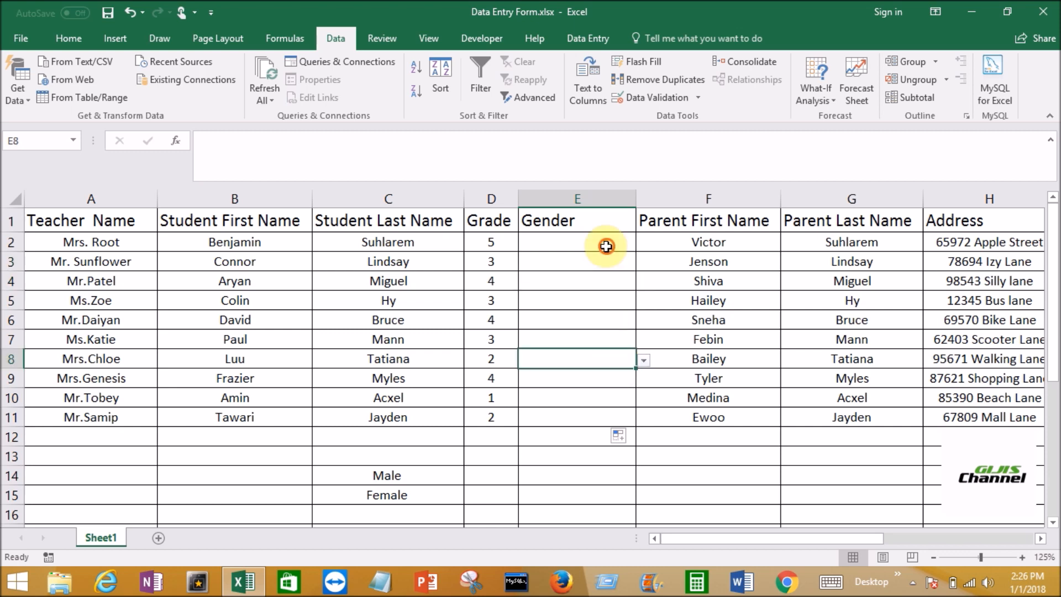
# Choose Male in cell E2 and Female in cells E3 and E4 from the Gender drop-down lists
pyautogui.click(606, 247)
pyautogui.click(642, 243)
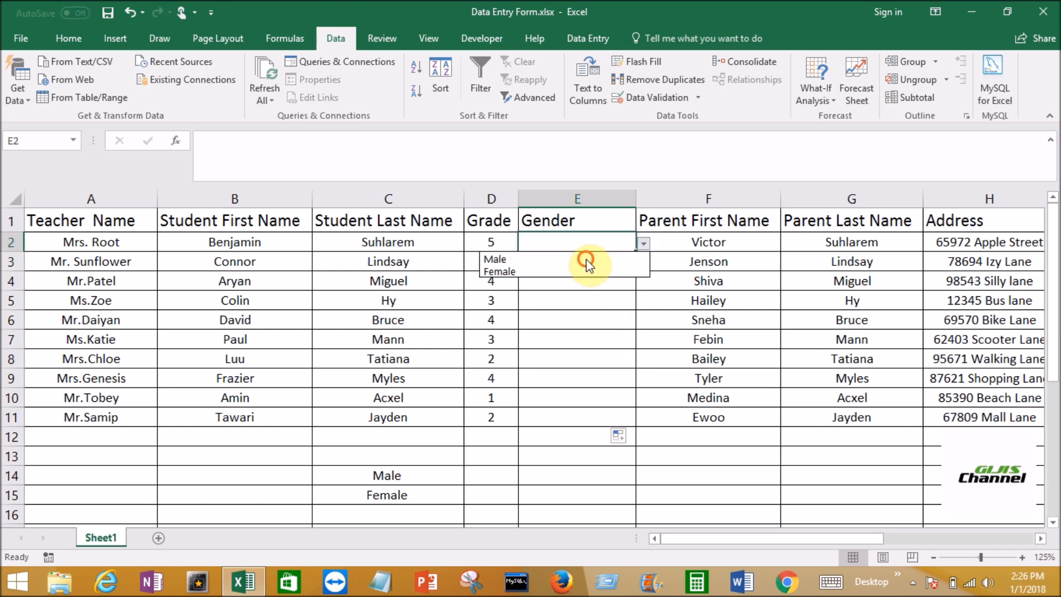
pyautogui.click(586, 259)
pyautogui.click(630, 261)
pyautogui.click(643, 263)
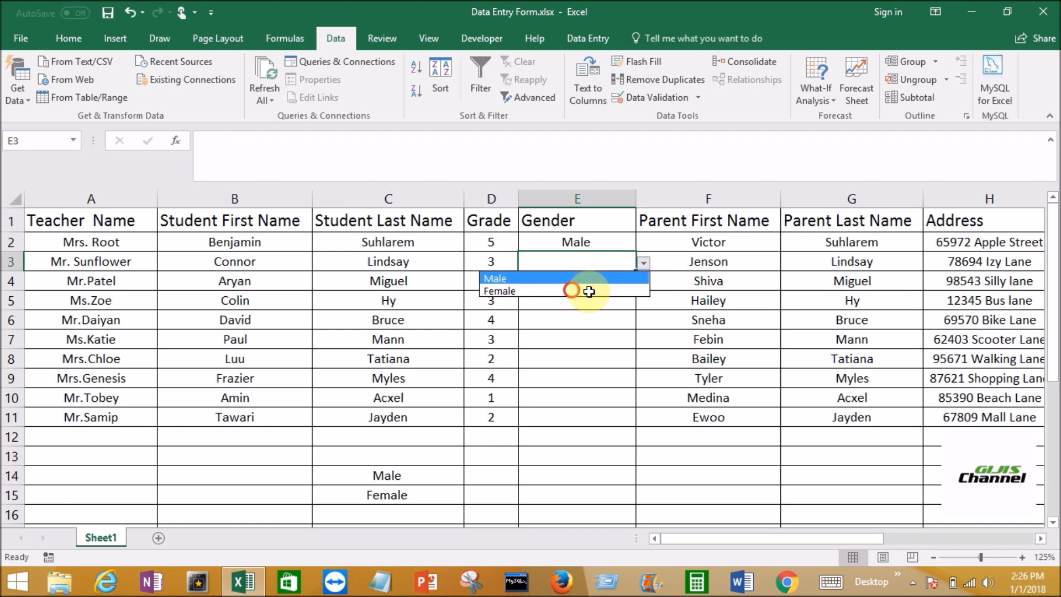
pyautogui.click(589, 291)
pyautogui.click(591, 284)
pyautogui.click(644, 283)
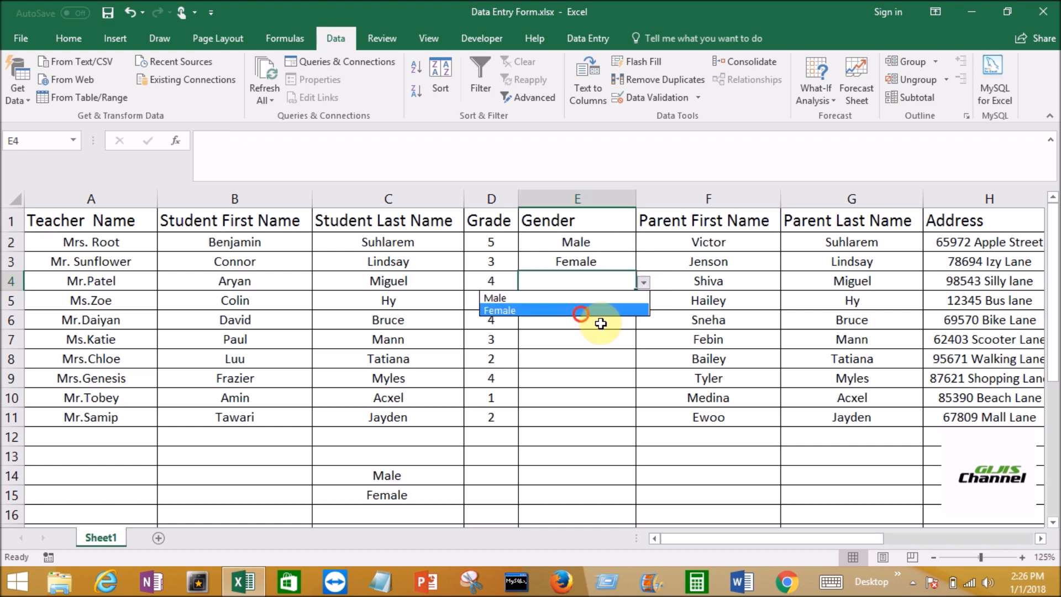
pyautogui.click(580, 310)
pyautogui.click(601, 324)
pyautogui.click(644, 323)
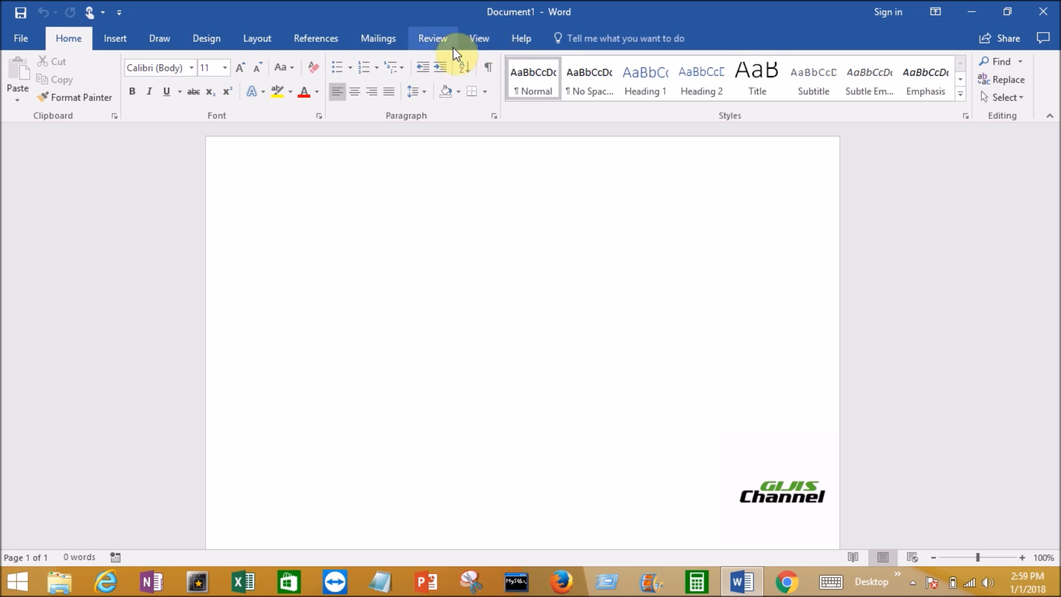
# In Word, enable the Developer tab through the ribbon customization options
pyautogui.click(21, 38)
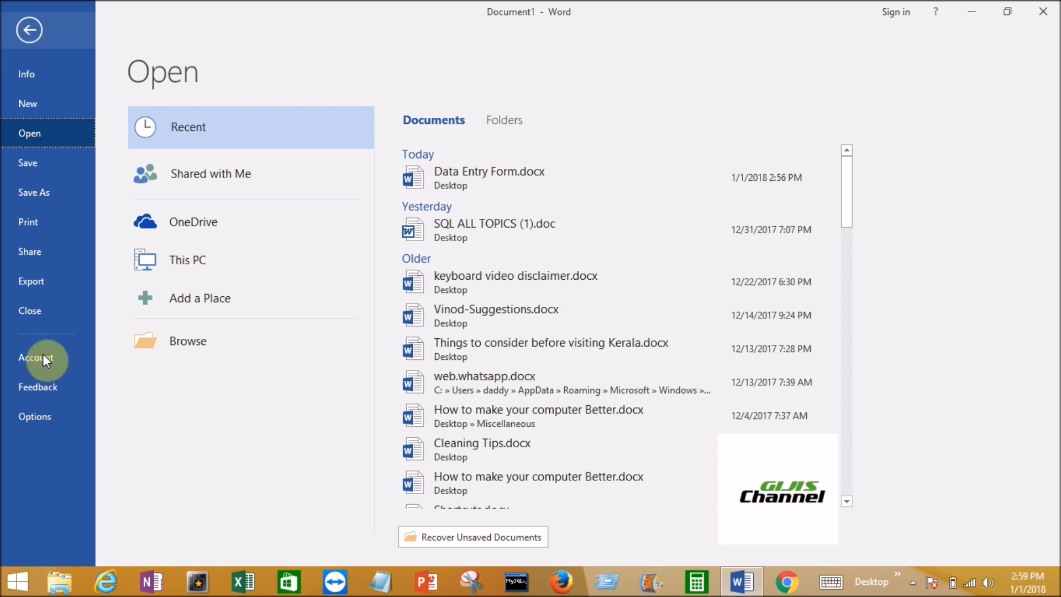
pyautogui.click(35, 420)
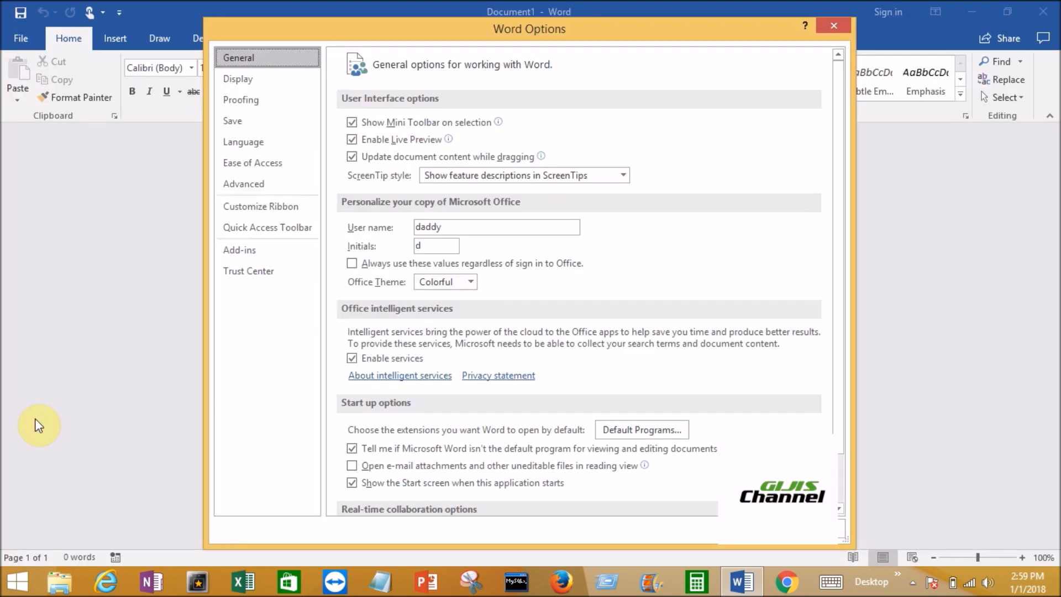
pyautogui.click(264, 209)
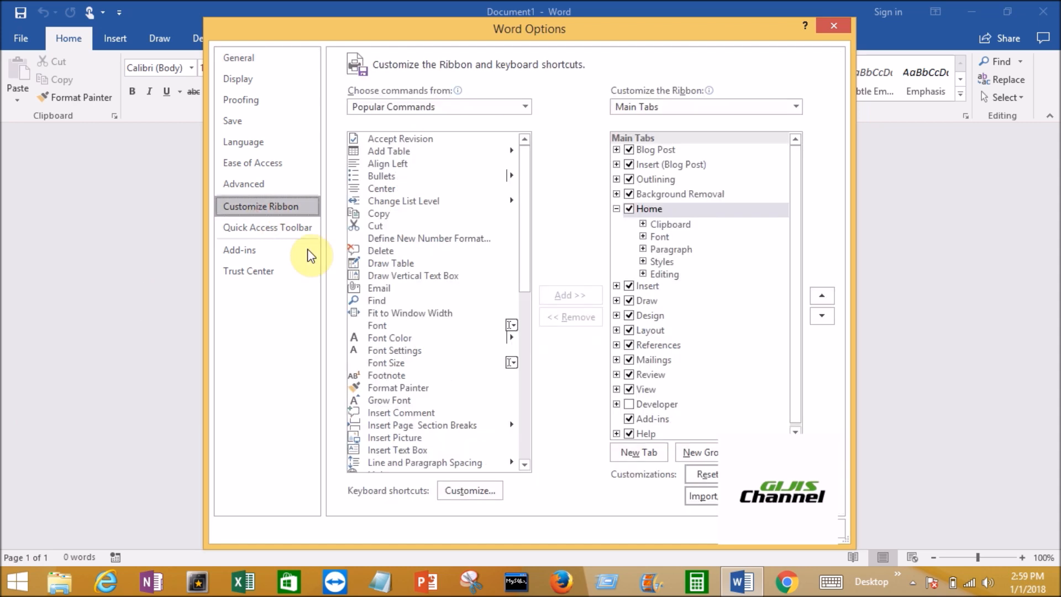
pyautogui.click(526, 106)
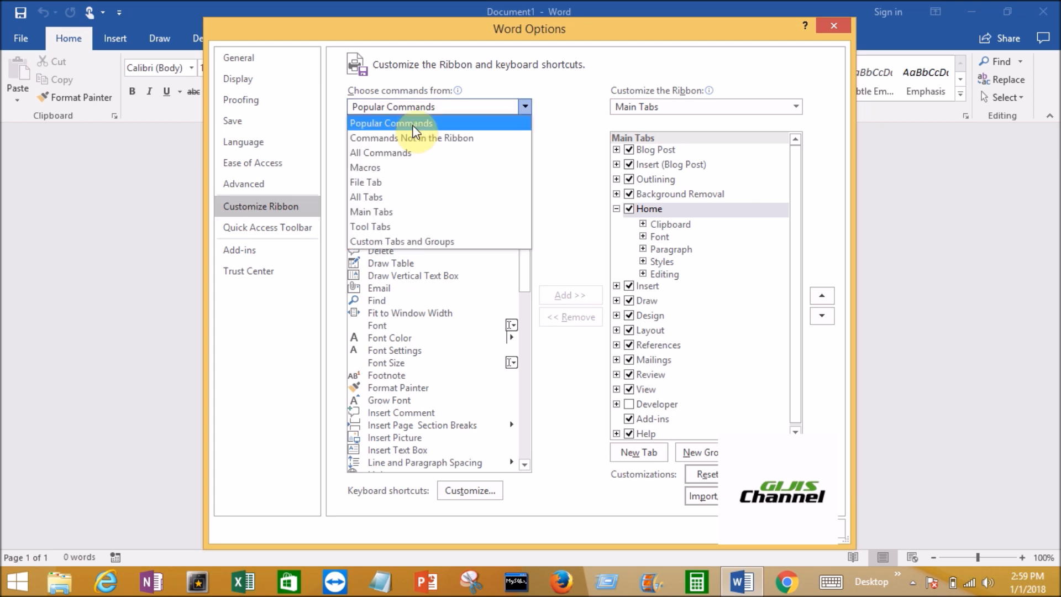
pyautogui.click(413, 124)
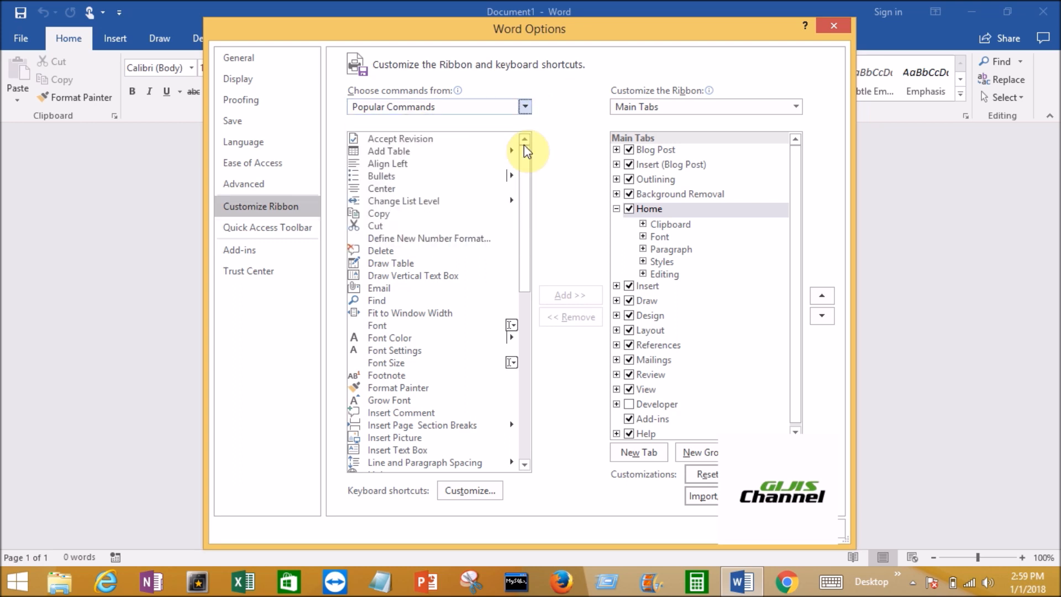
pyautogui.moveTo(795, 202); pyautogui.dragTo(796, 247)
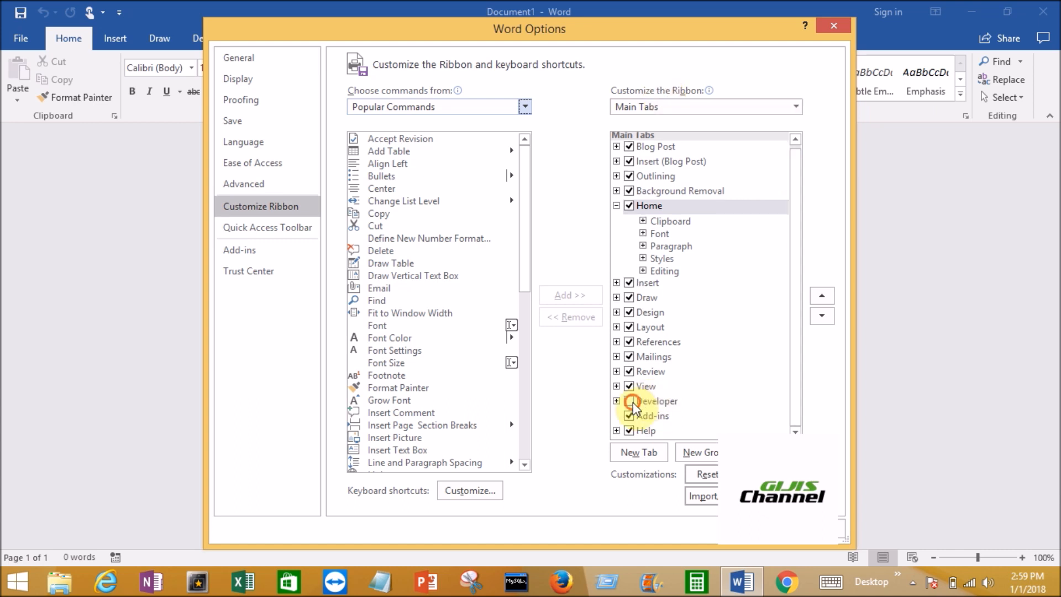
pyautogui.click(630, 401)
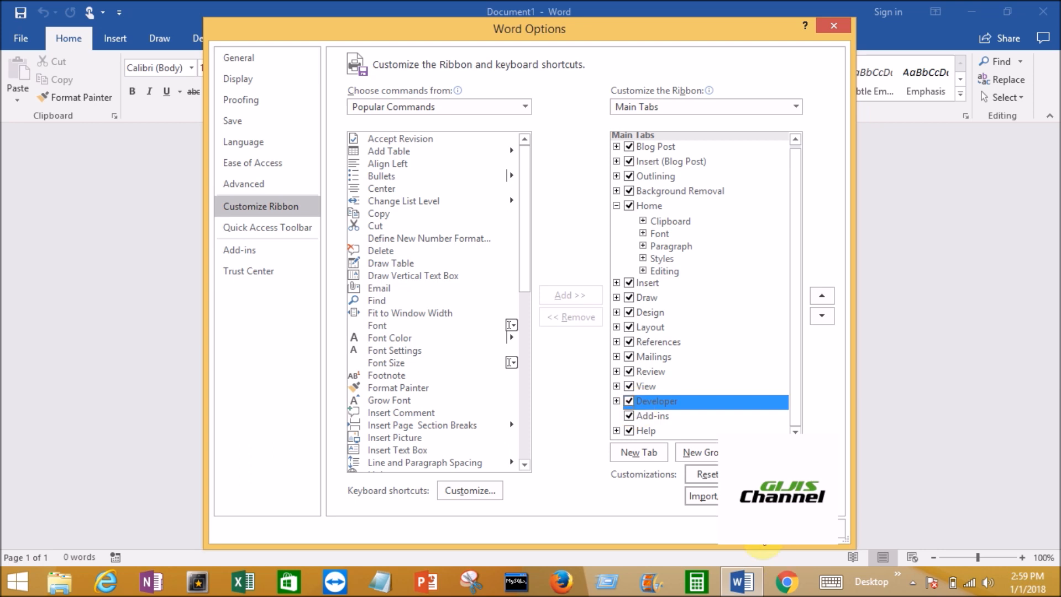
pyautogui.click(765, 531)
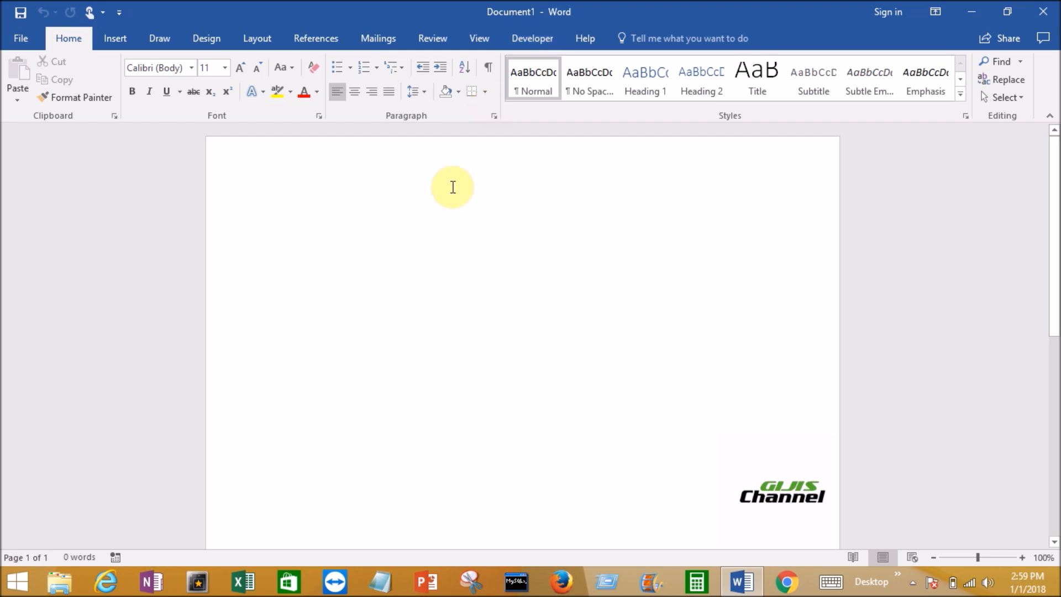
# Insert a table with two columns and four rows, and narrow its first column
pyautogui.click(113, 39)
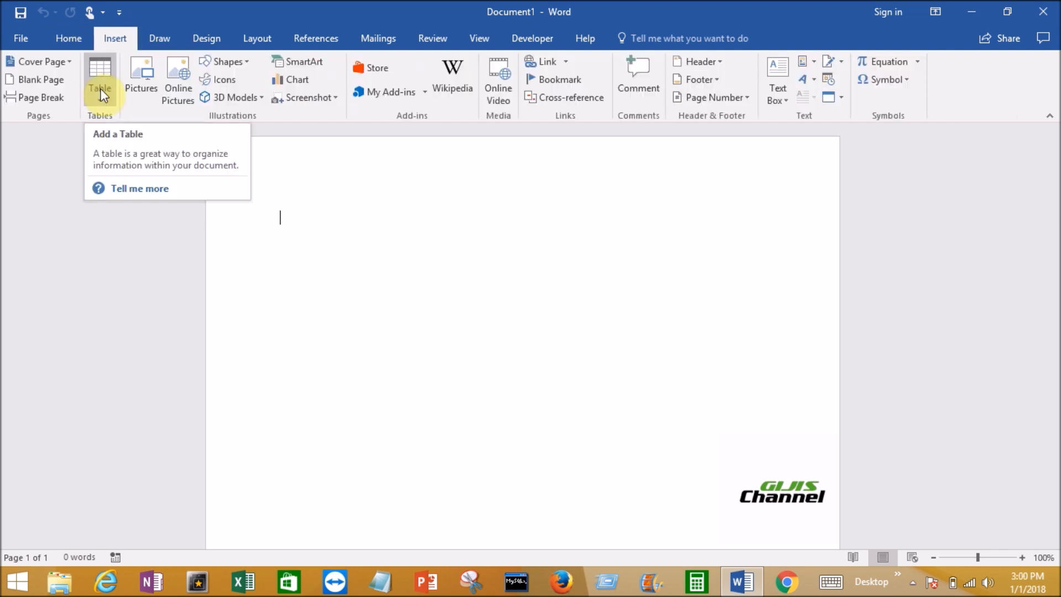
pyautogui.click(100, 88)
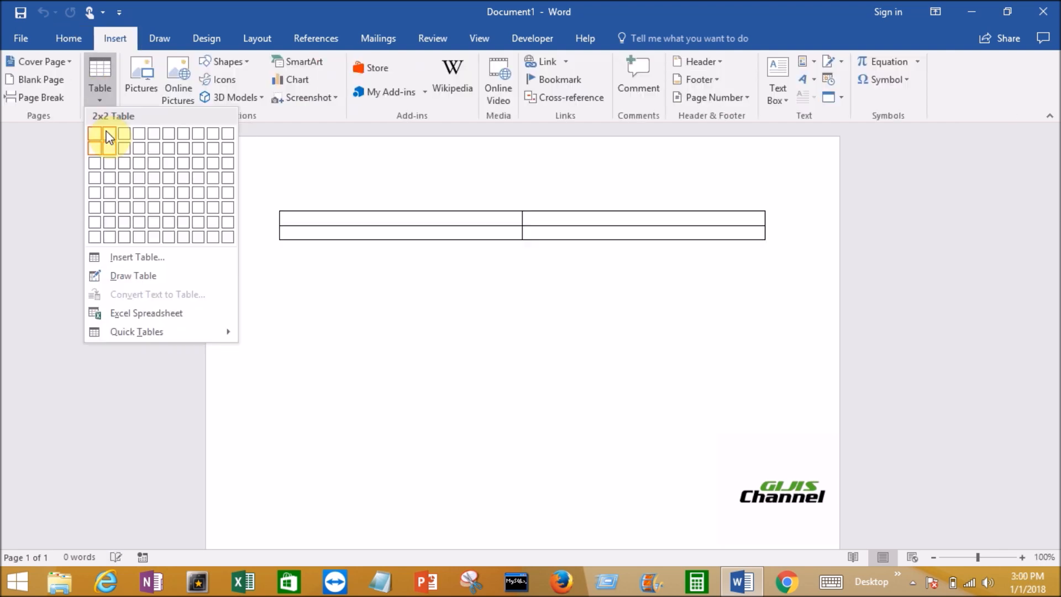
pyautogui.click(103, 183)
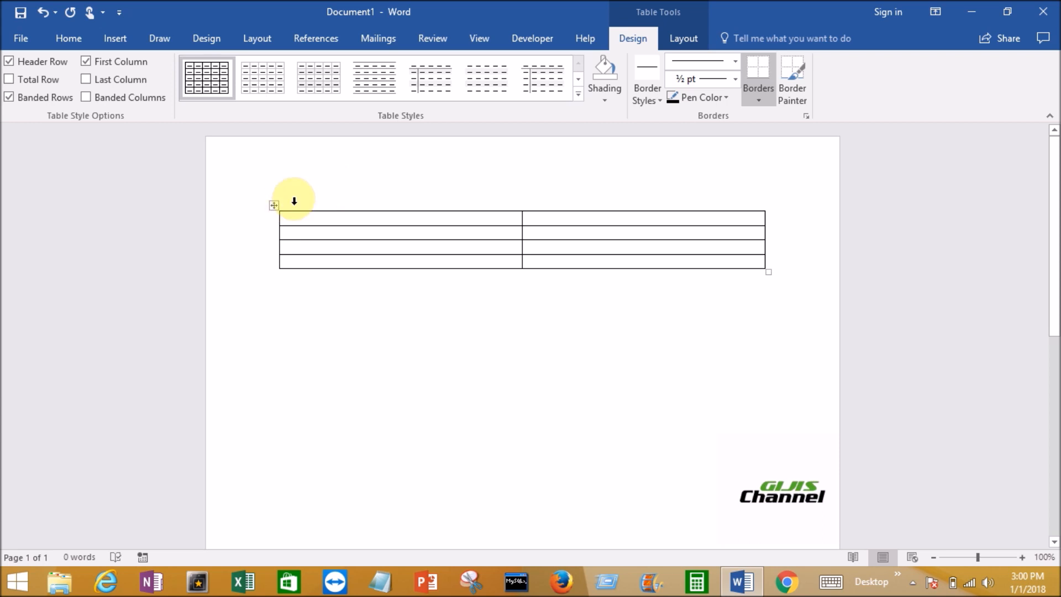
pyautogui.click(275, 208)
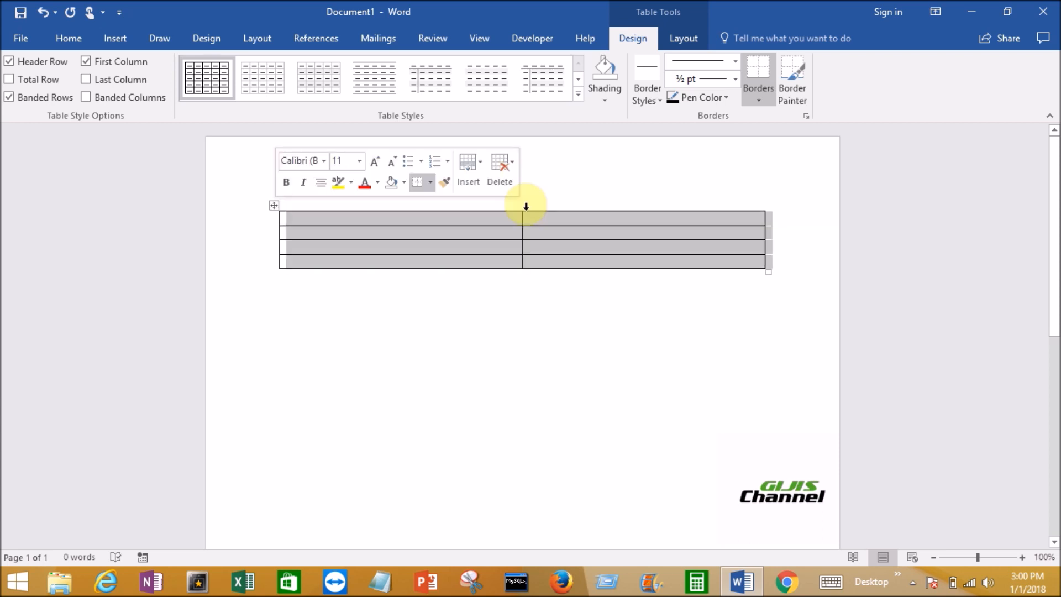
pyautogui.moveTo(521, 216); pyautogui.dragTo(414, 222)
# Enter the labels First Name and Last Name in the first two rows of the table's first column
pyautogui.click(368, 216)
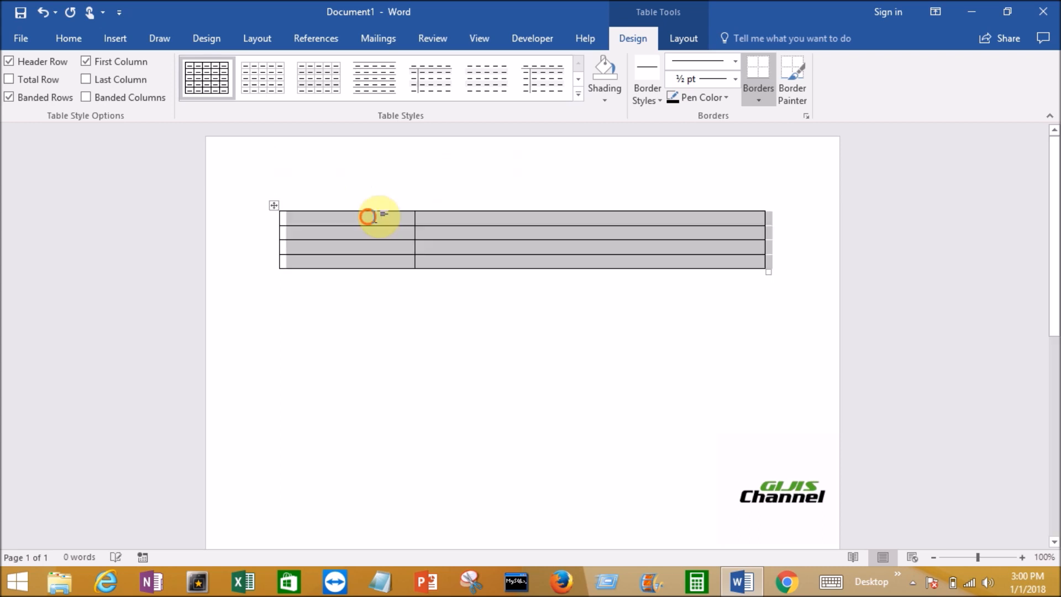
pyautogui.write('First Name')
pyautogui.press('Tab')
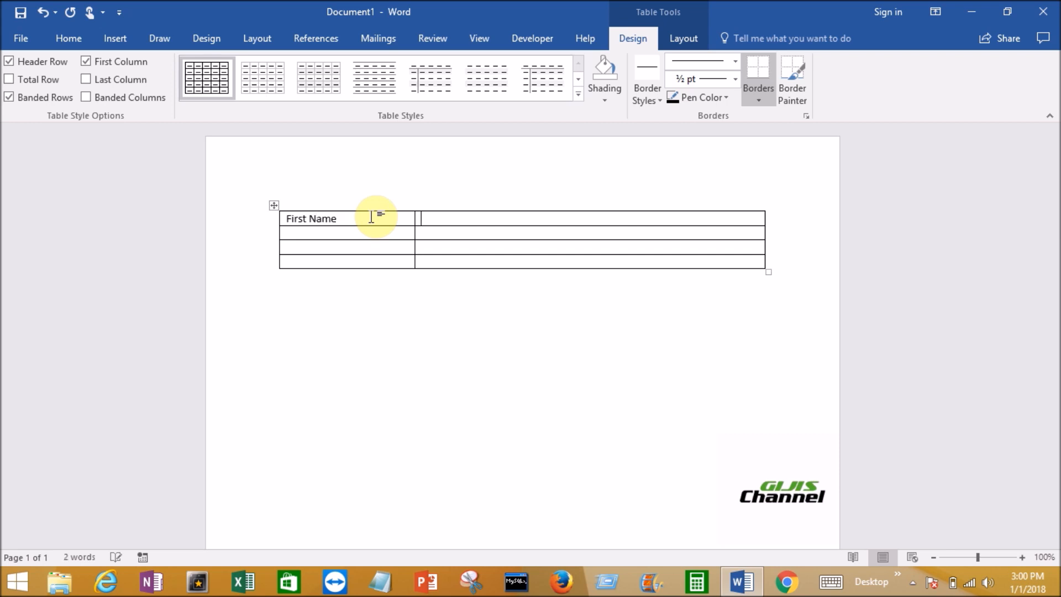
pyautogui.click(359, 235)
pyautogui.write('Last Name')
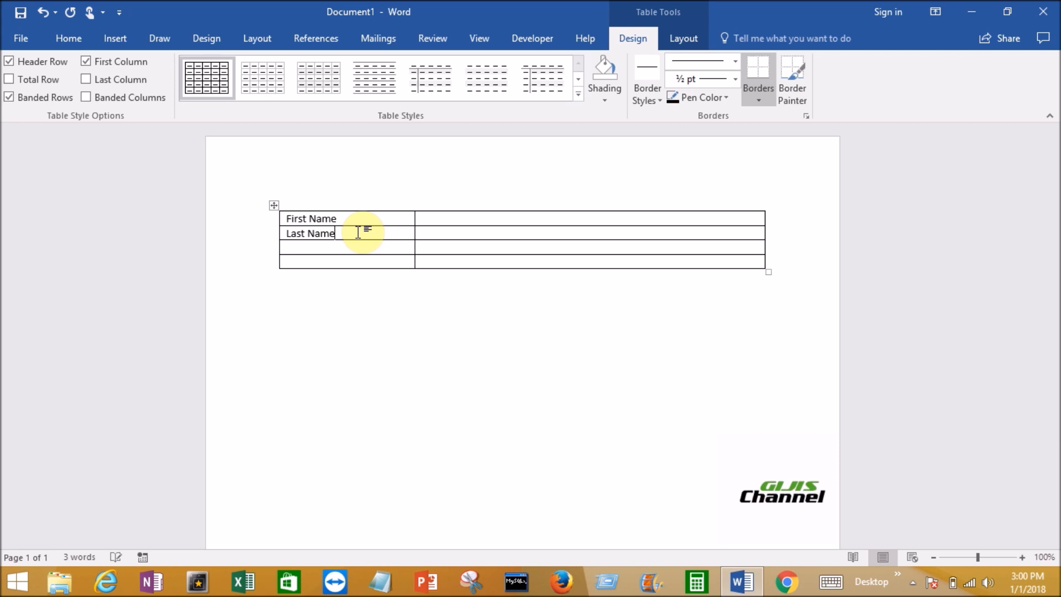
# Label the third and fourth rows of the table's first column Date of birth and Gender
pyautogui.click(320, 246)
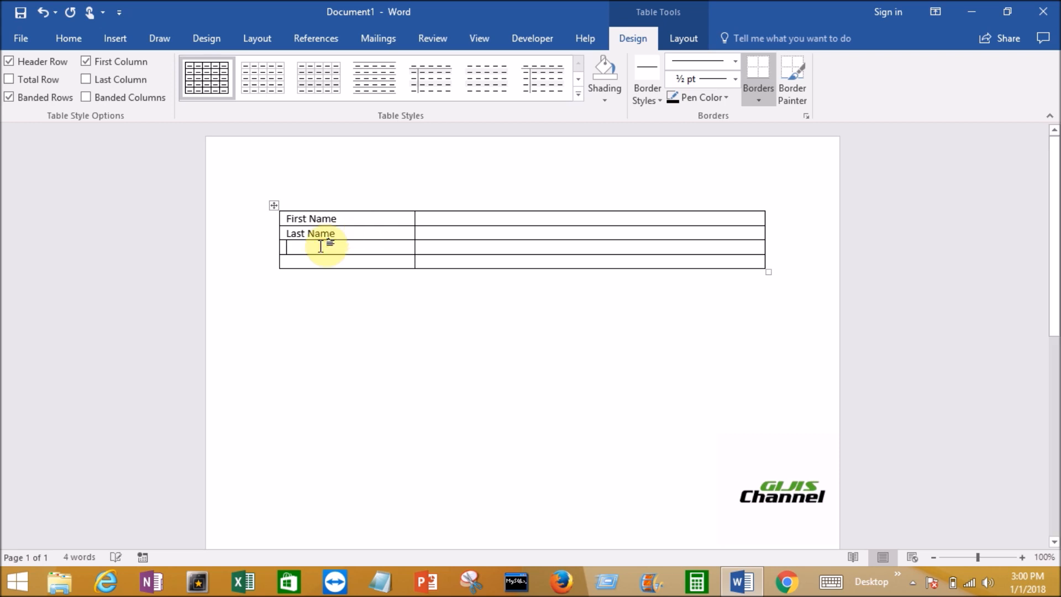
pyautogui.write('Date of birth')
pyautogui.click(311, 263)
pyautogui.write('Gender')
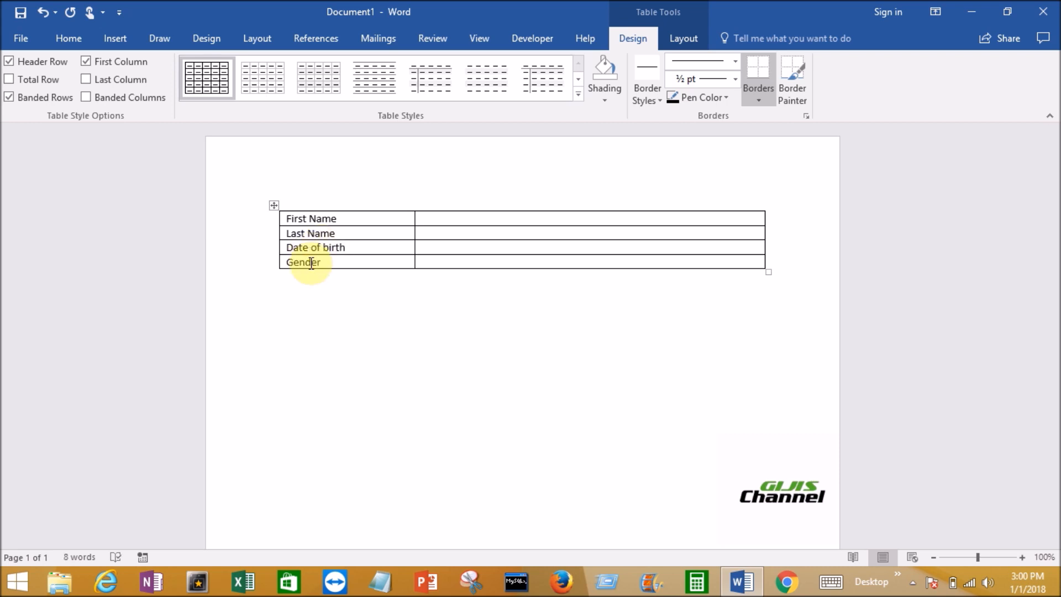
pyautogui.click(274, 405)
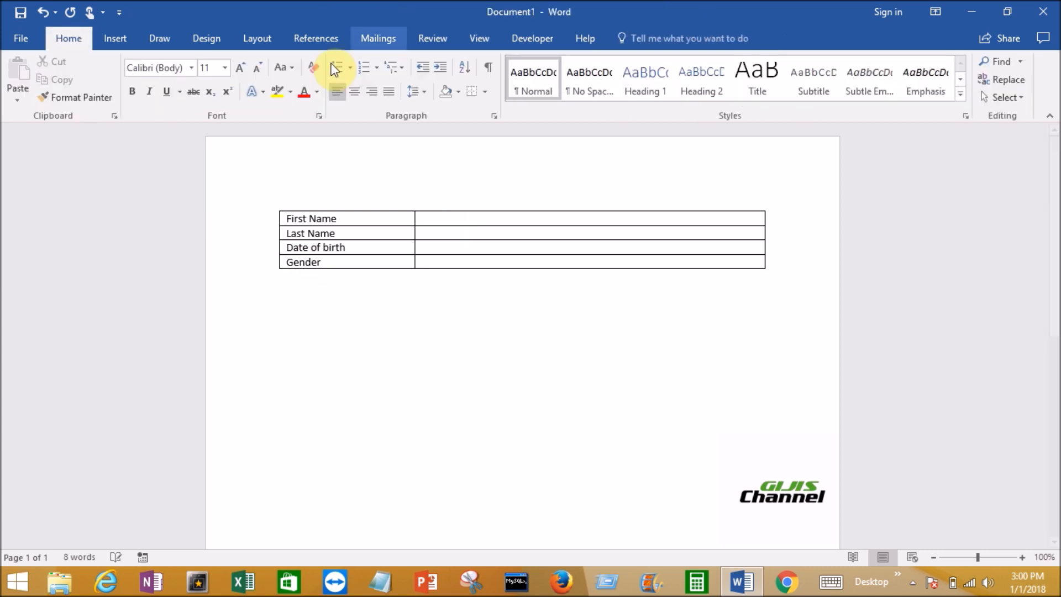
# Insert rich text content controls in the cells beside First Name and Last Name
pyautogui.click(534, 38)
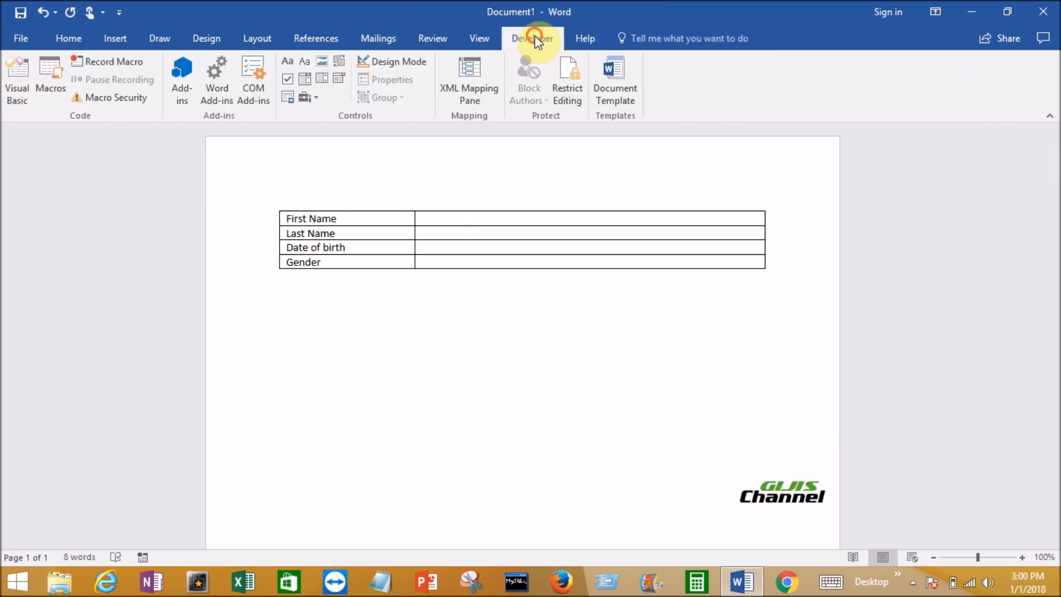
pyautogui.click(227, 322)
pyautogui.click(271, 176)
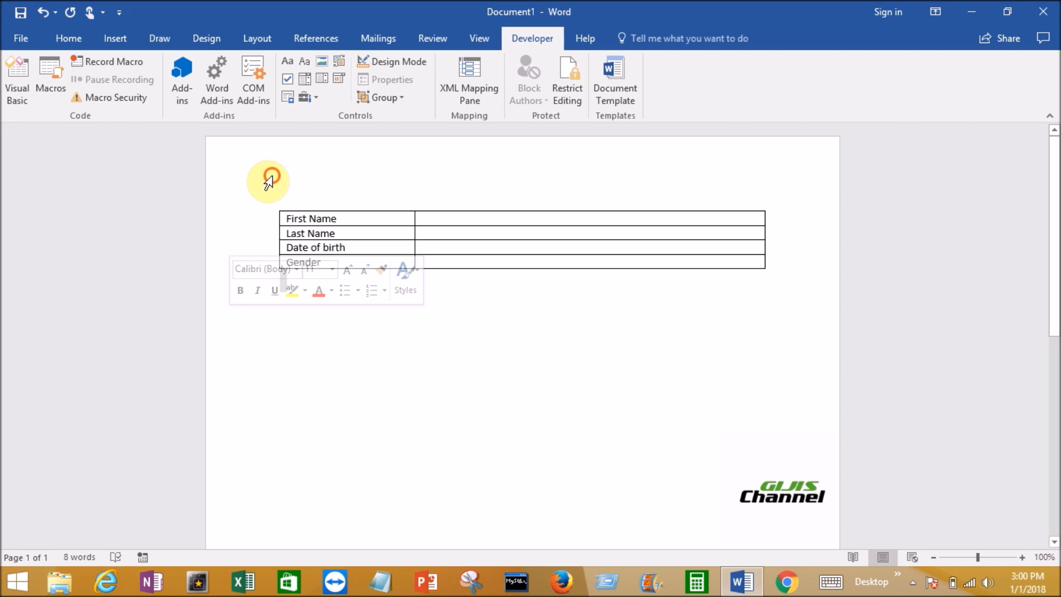
pyautogui.moveTo(269, 182); pyautogui.dragTo(355, 224)
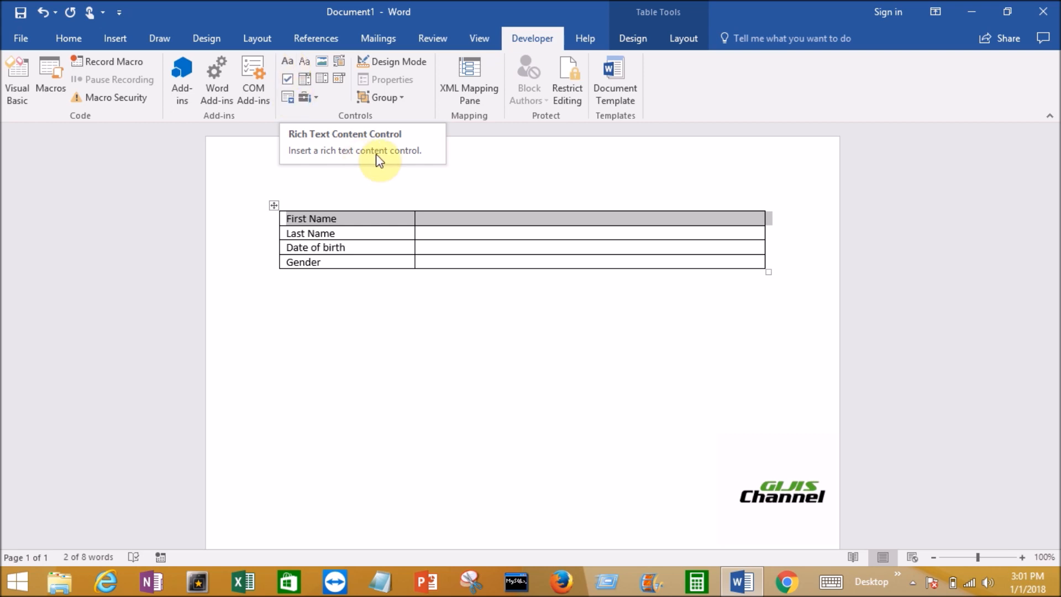
pyautogui.click(286, 63)
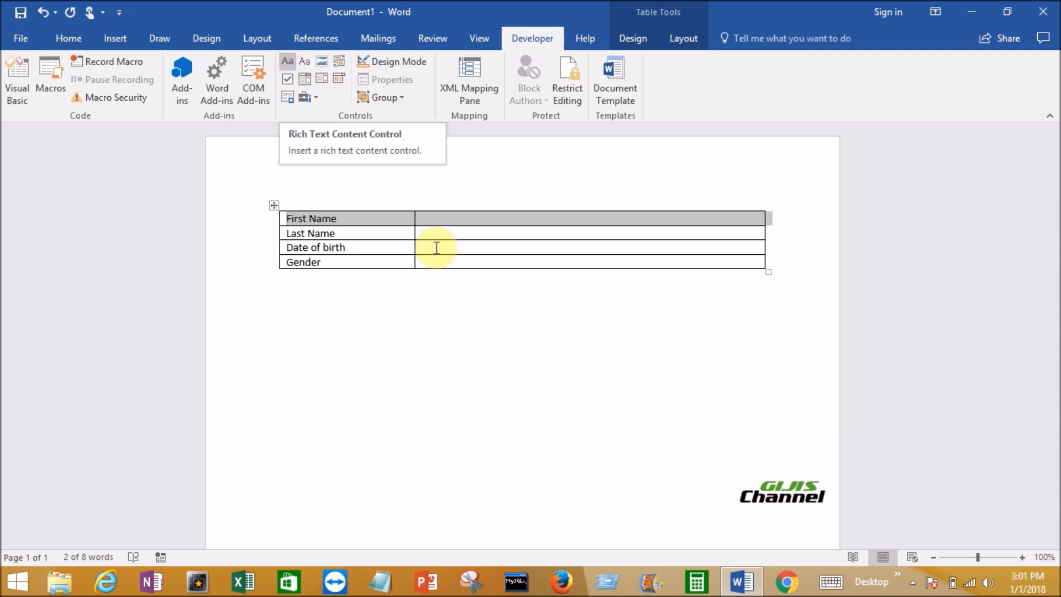
pyautogui.click(437, 223)
pyautogui.click(435, 219)
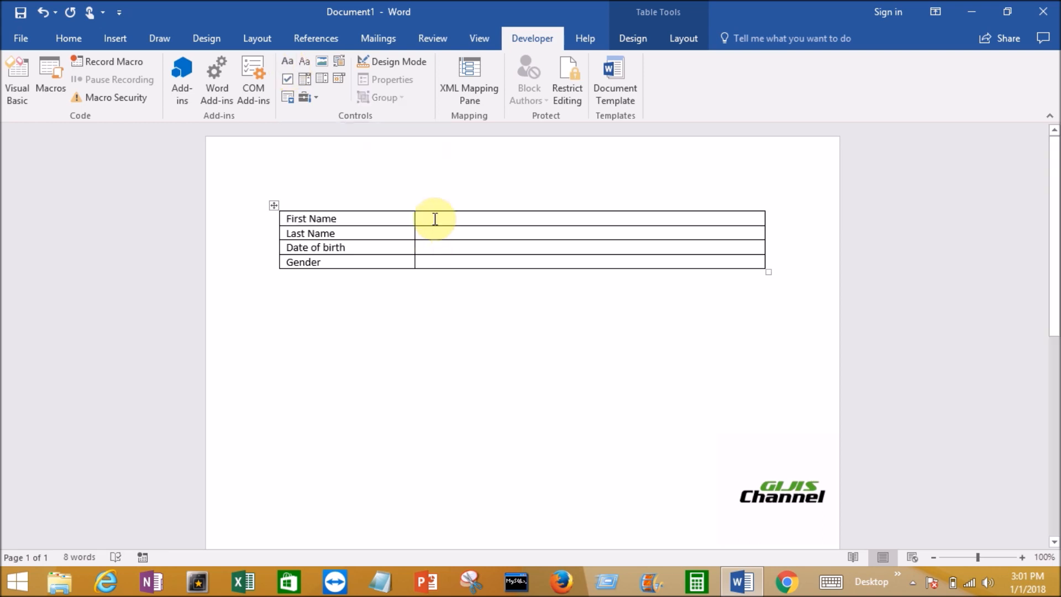
pyautogui.click(288, 62)
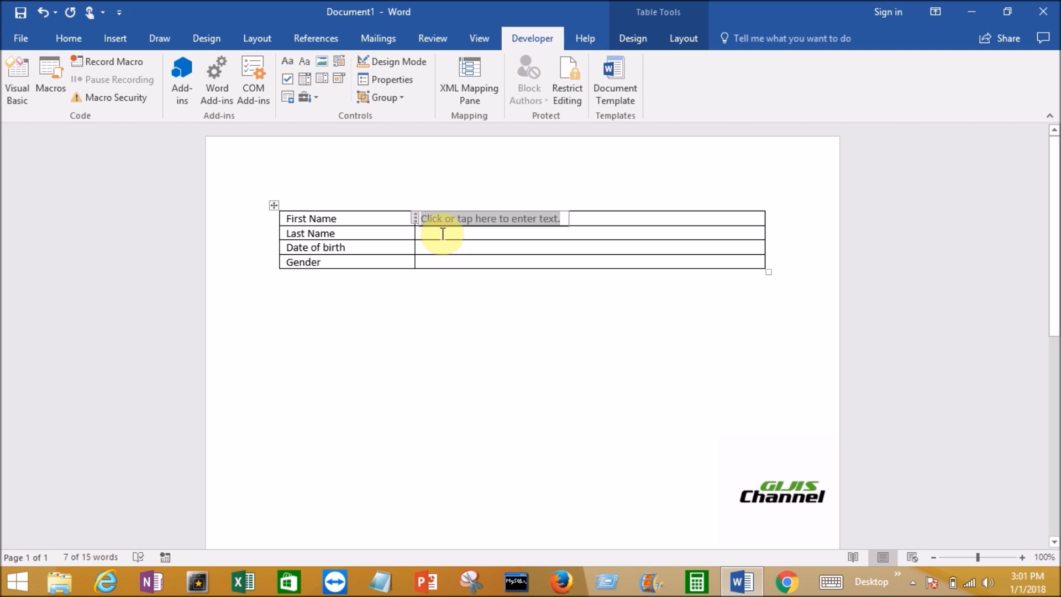
pyautogui.click(442, 234)
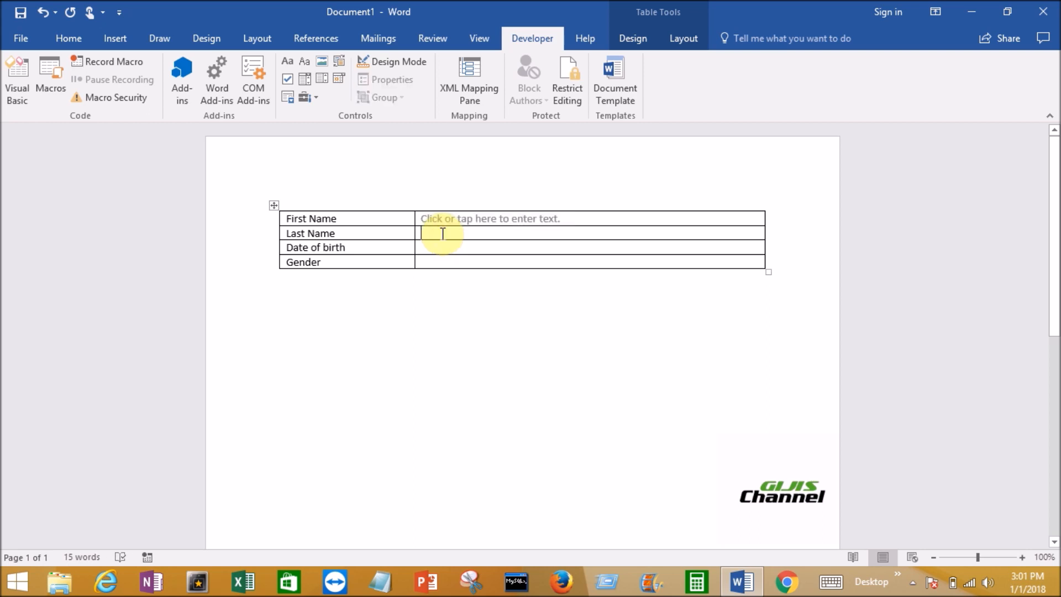
pyautogui.click(288, 63)
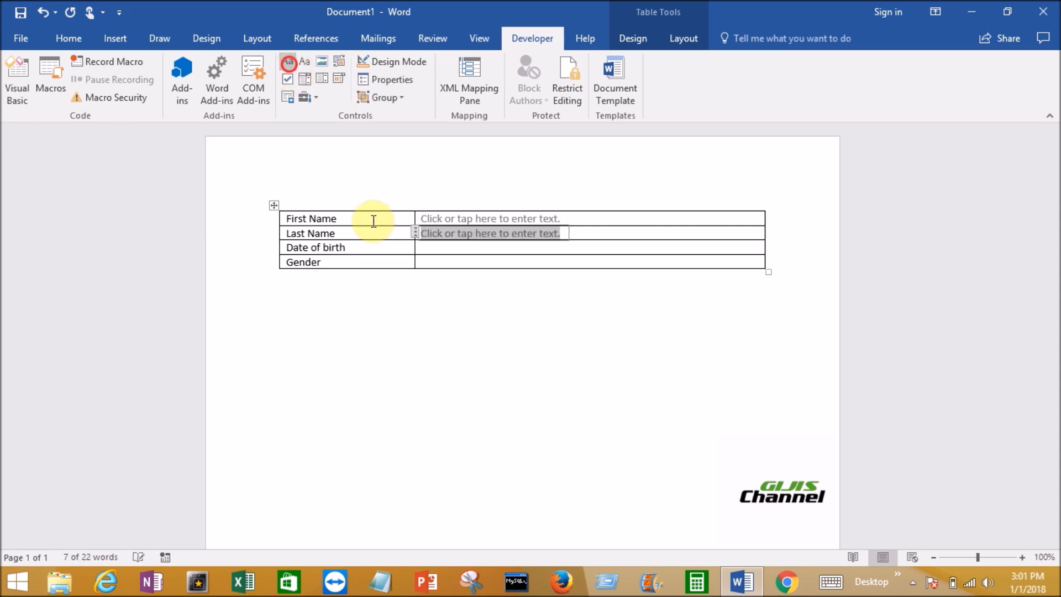
# Insert a date picker content control beside Date of birth and a drop-down list content control beside Gender
pyautogui.click(428, 251)
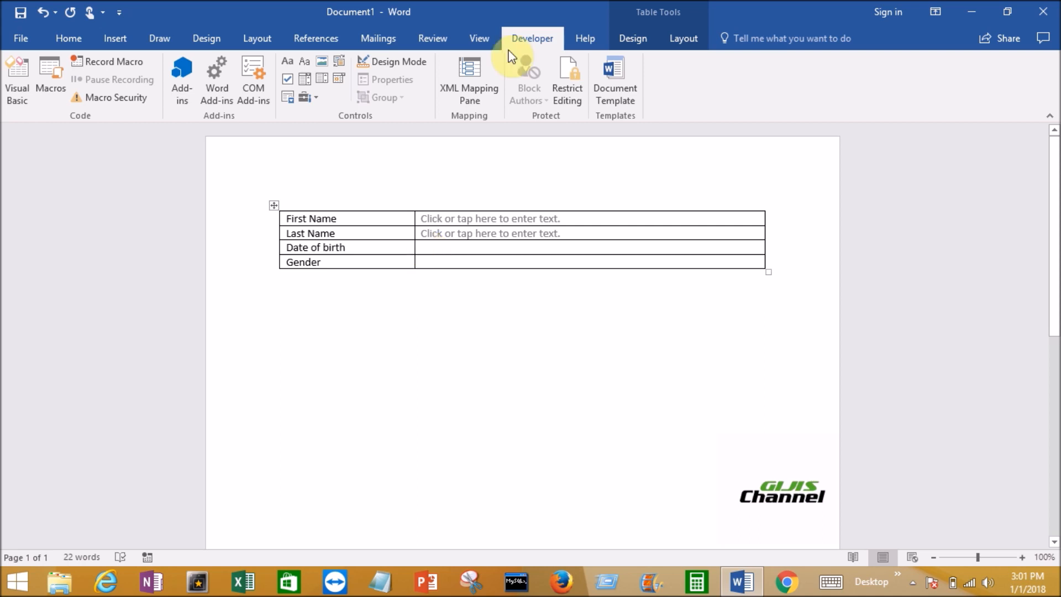
pyautogui.click(340, 82)
pyautogui.click(441, 263)
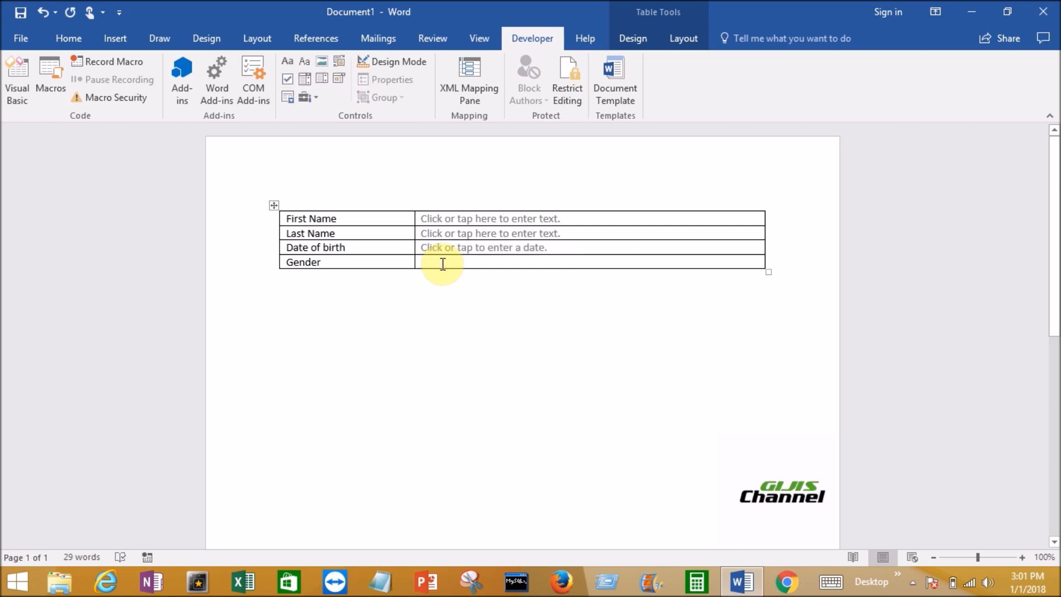
pyautogui.click(322, 80)
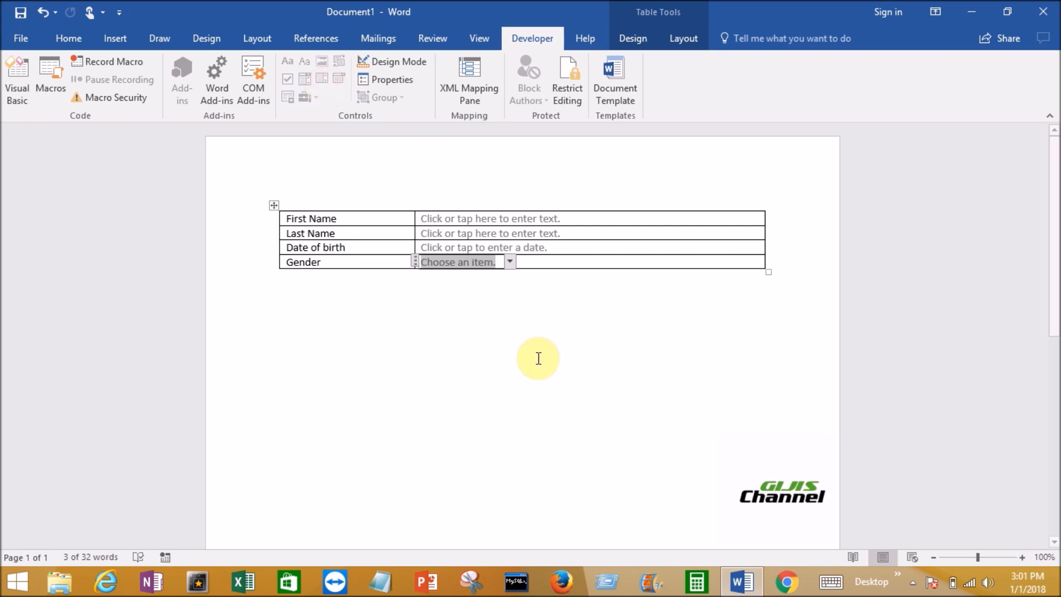
pyautogui.click(514, 334)
# Check which choices the Gender drop-down control offers
pyautogui.click(480, 263)
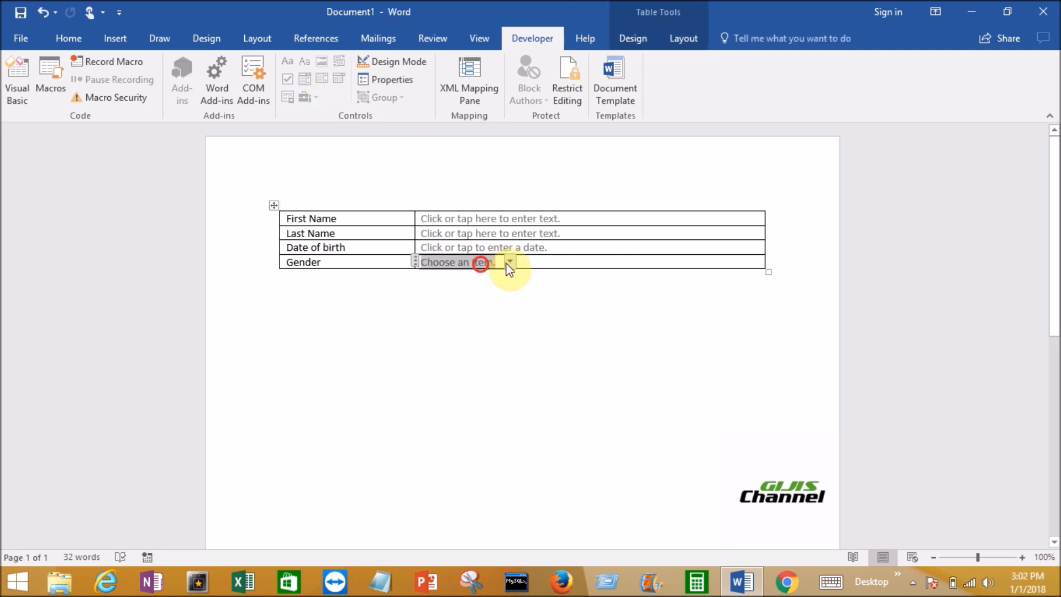
pyautogui.click(507, 262)
pyautogui.click(507, 309)
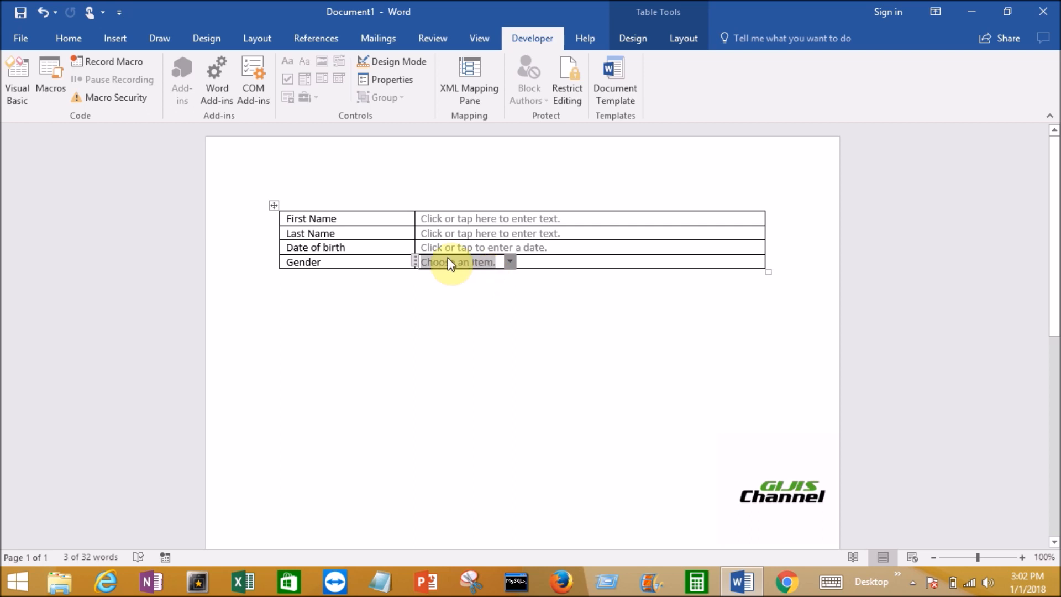
# In the Gender drop-down control's properties, add a choice with the display name and value Male
pyautogui.click(396, 81)
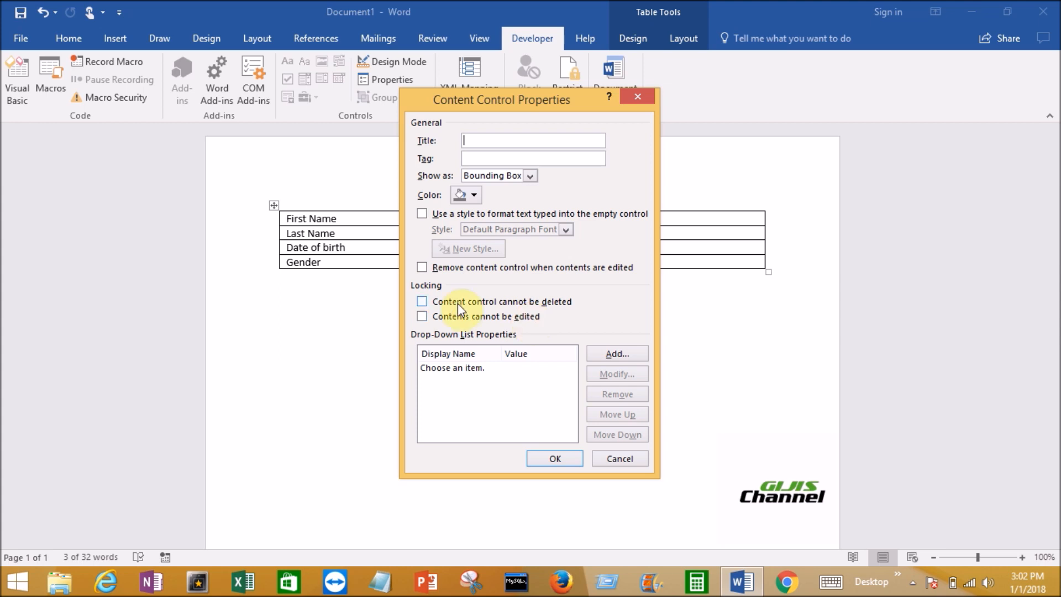
pyautogui.click(610, 354)
pyautogui.write('Male')
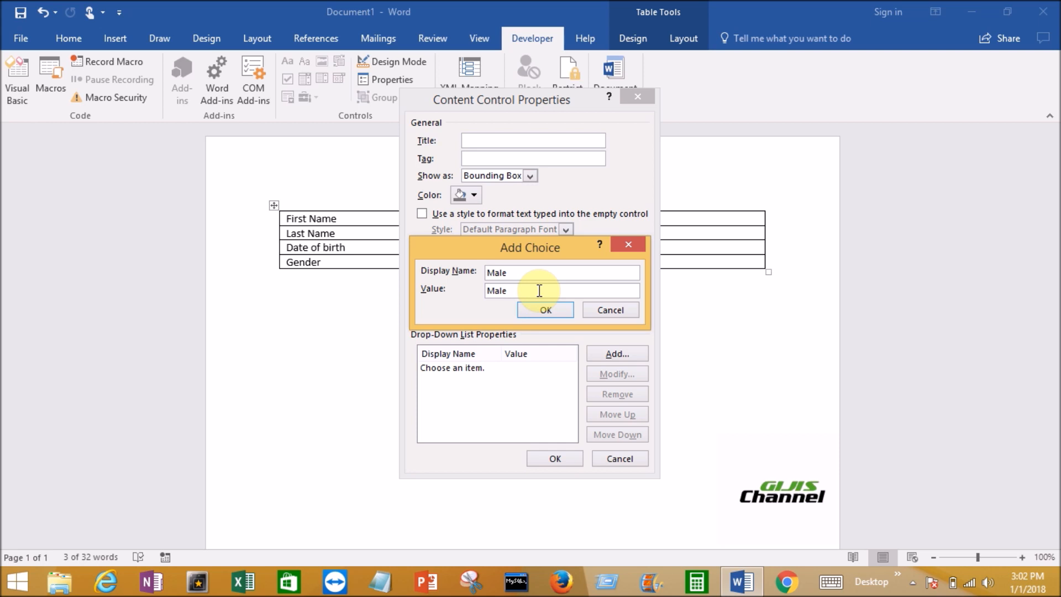
pyautogui.click(545, 309)
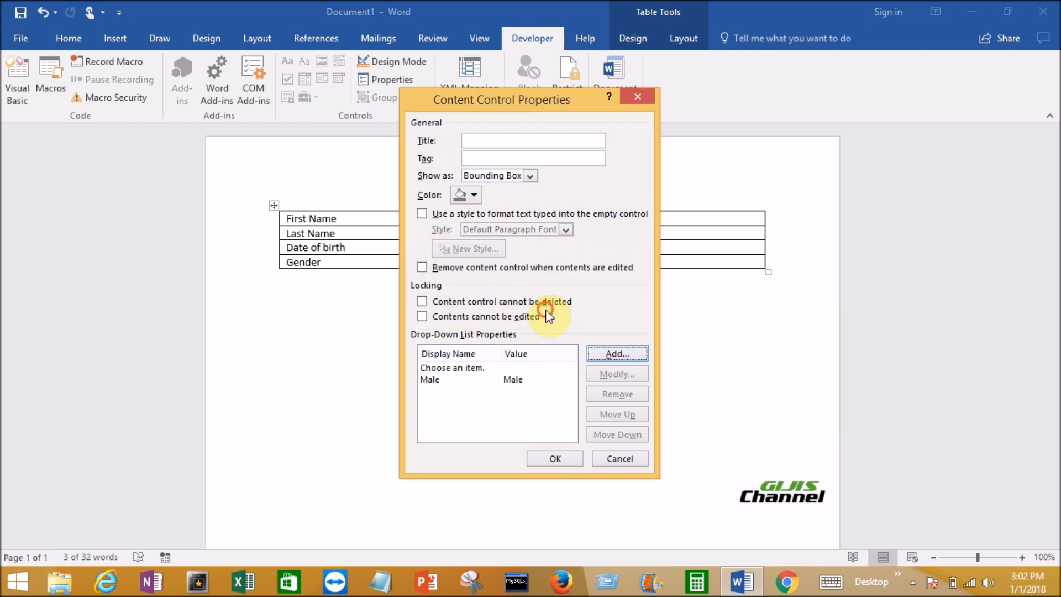
# Add a Female choice to the Gender drop-down control, apply the properties and check the choices in its list
pyautogui.click(608, 356)
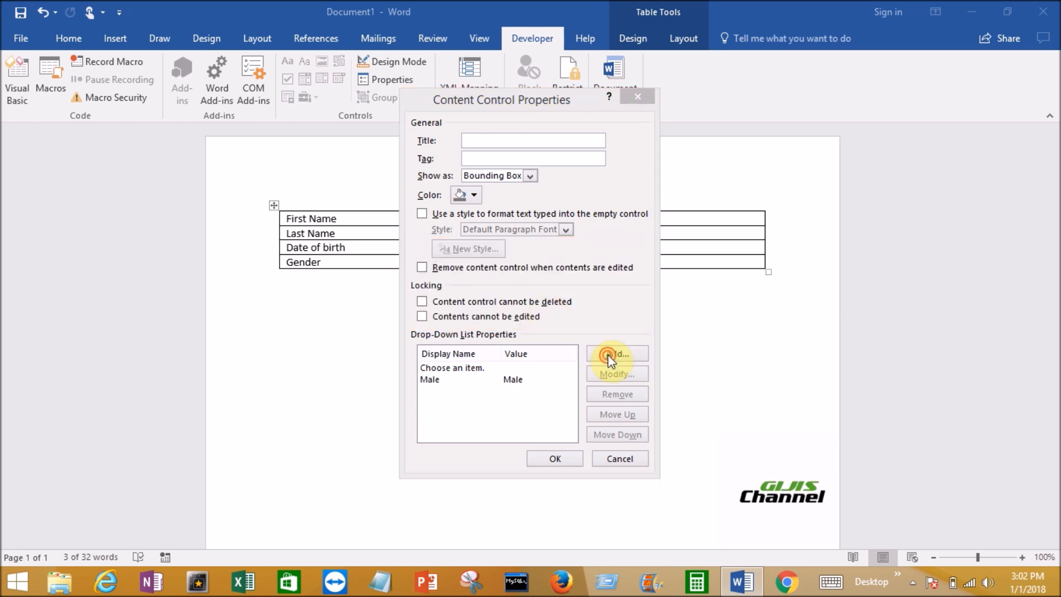
pyautogui.write('Female')
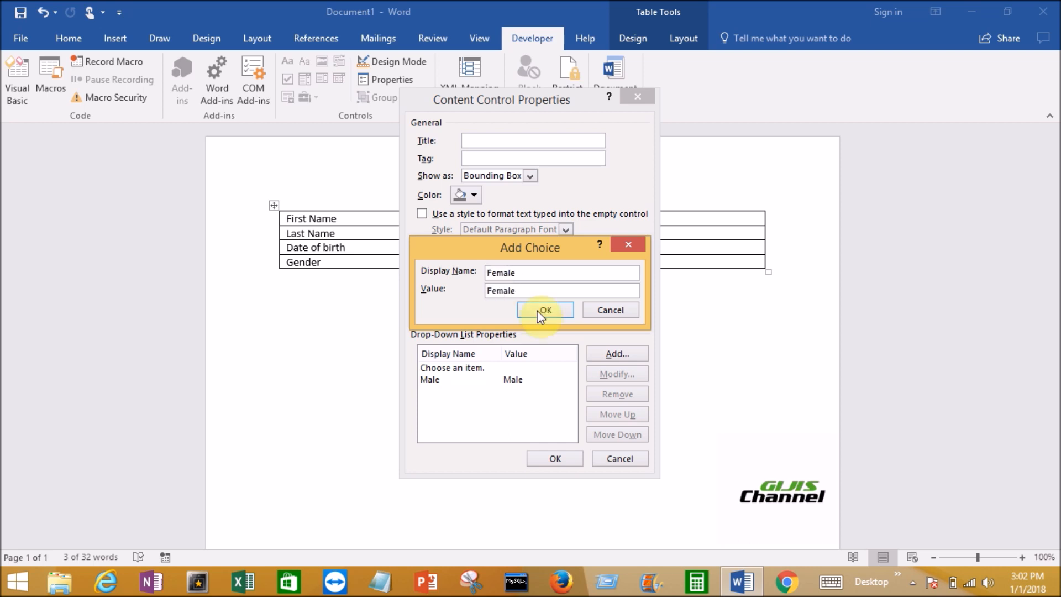
pyautogui.click(544, 310)
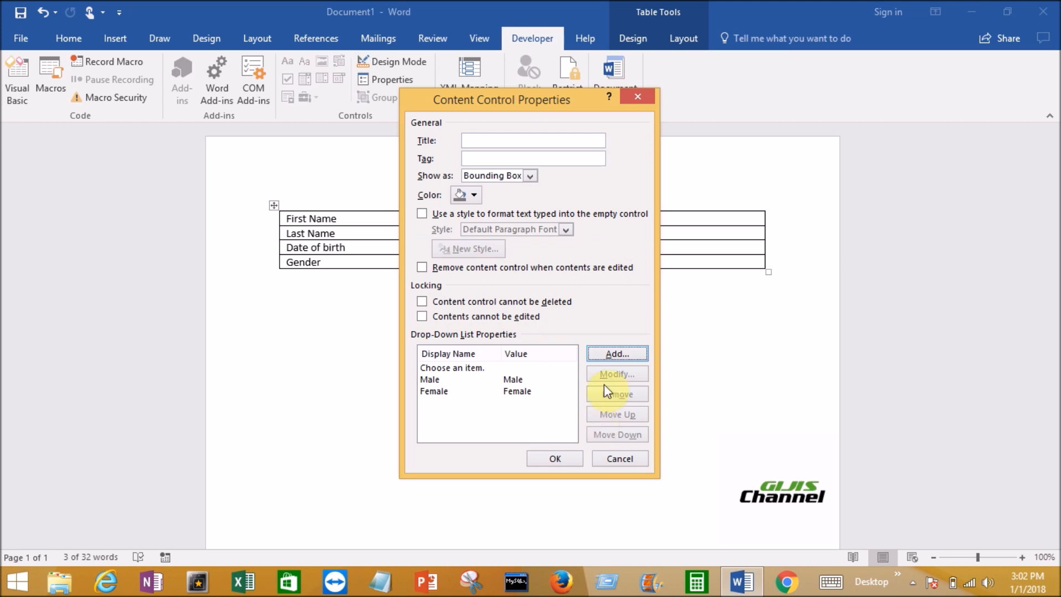
pyautogui.click(555, 458)
pyautogui.click(509, 262)
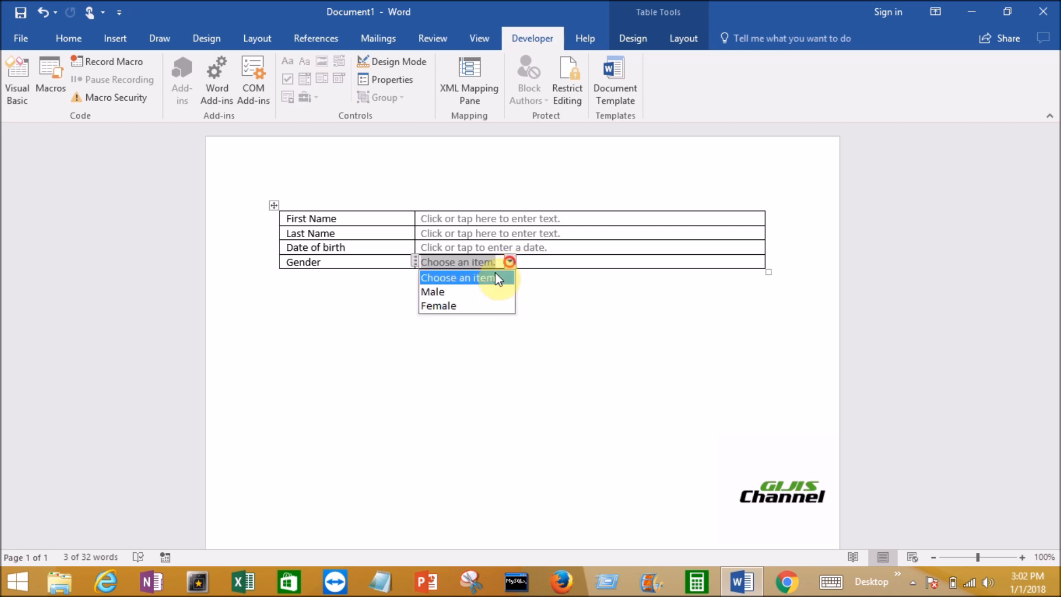
pyautogui.click(619, 341)
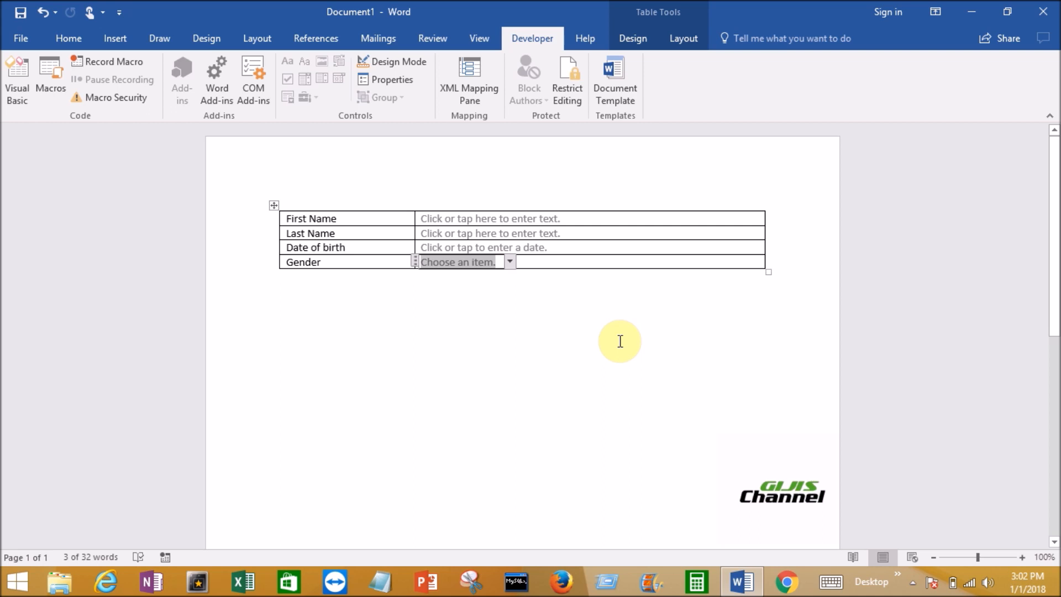
pyautogui.click(574, 92)
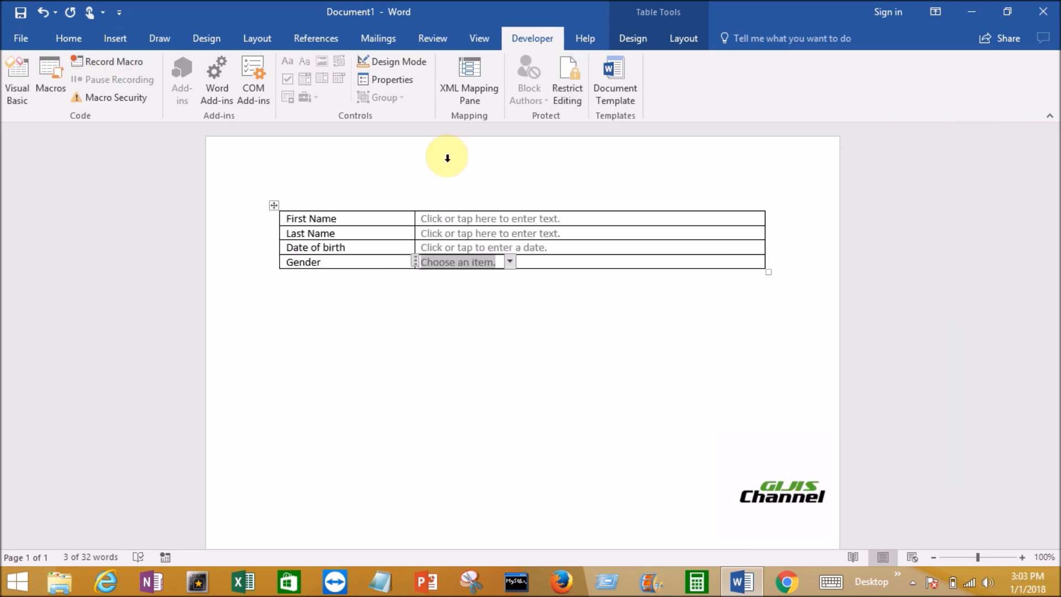
# Save the blank form to the Desktop as a Word document named Drop down
pyautogui.click(20, 39)
pyautogui.click(44, 189)
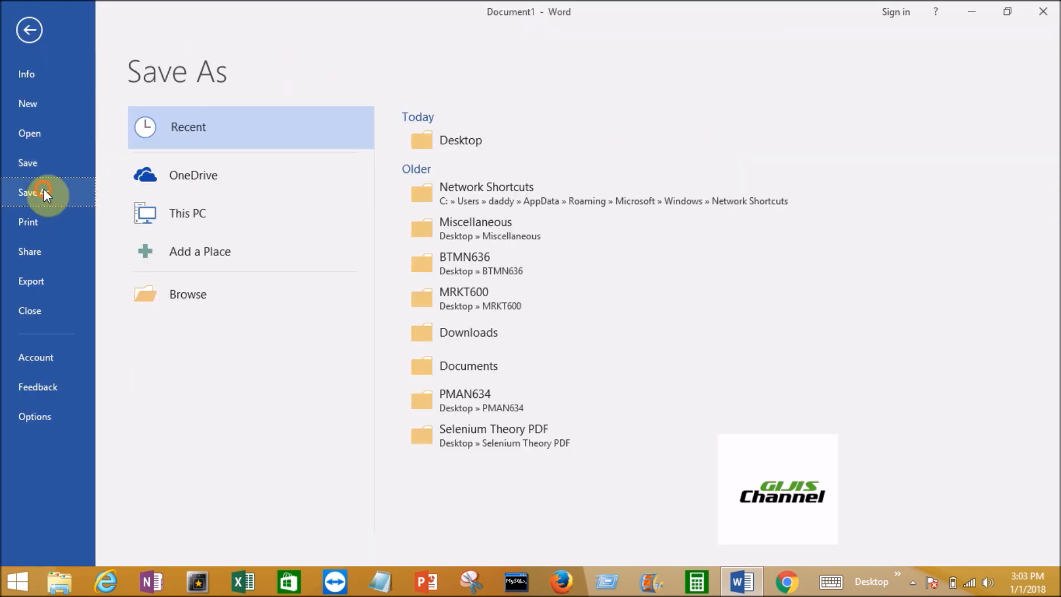
pyautogui.click(208, 296)
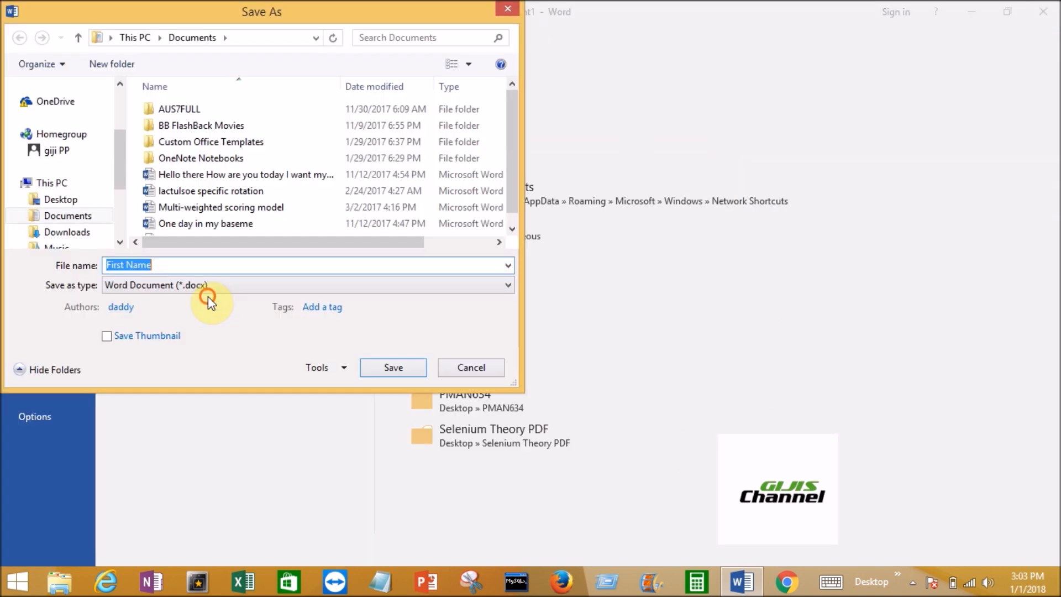
pyautogui.click(183, 267)
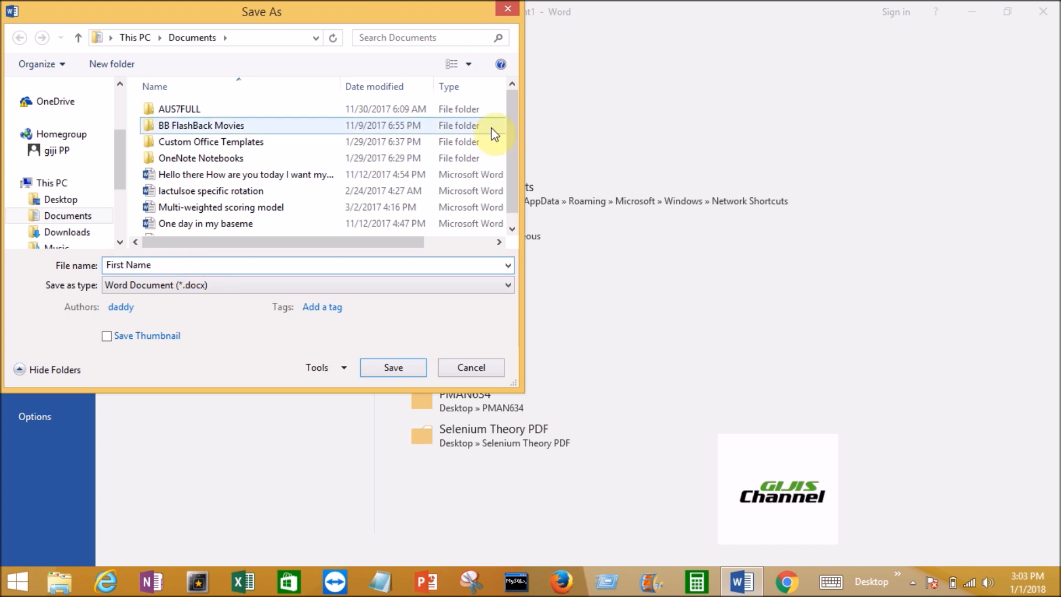
pyautogui.click(62, 199)
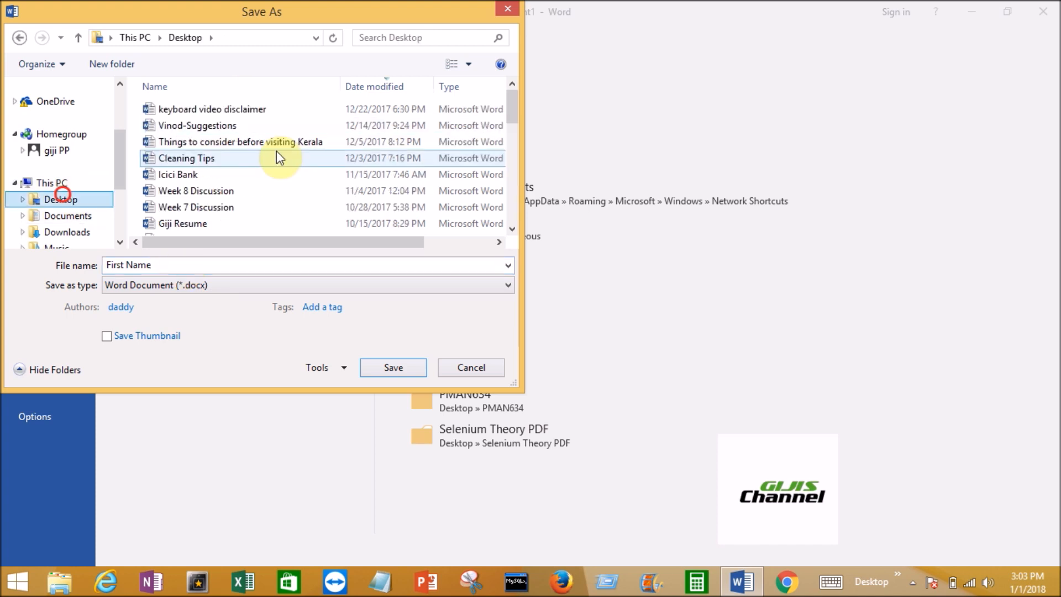
pyautogui.click(176, 266)
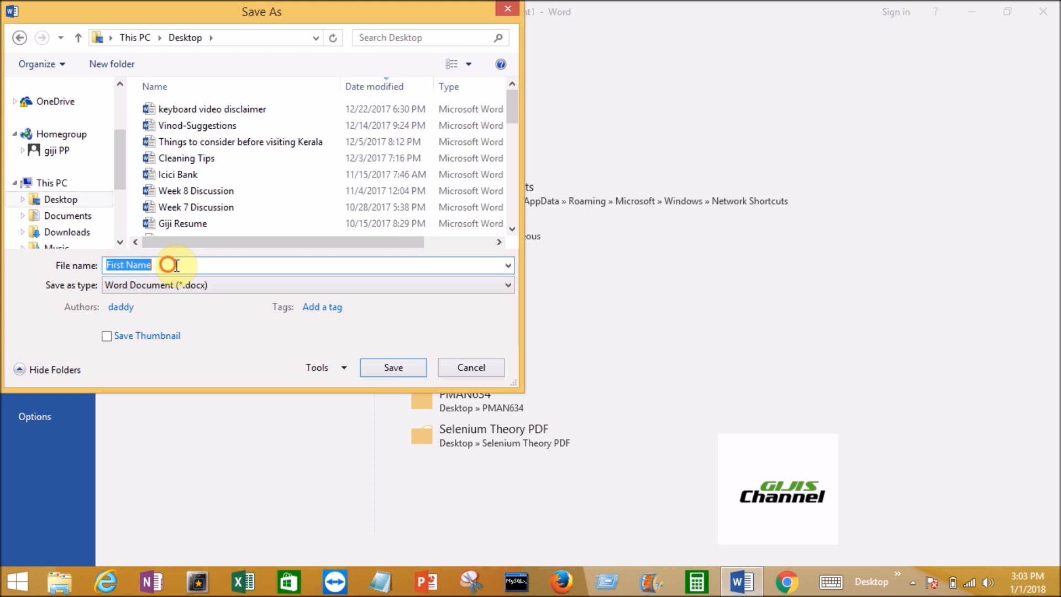
pyautogui.click(68, 274)
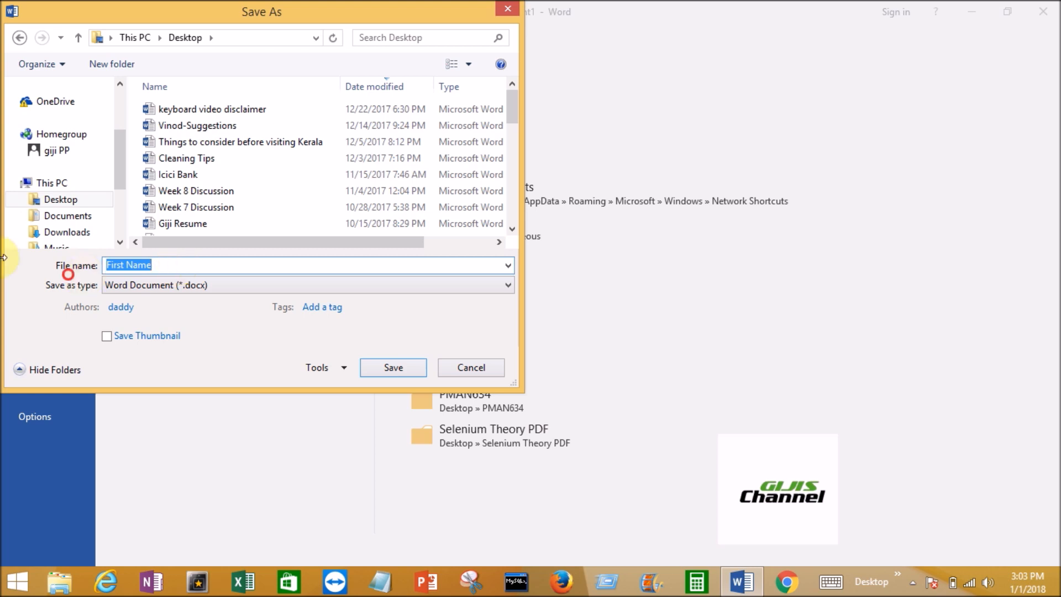
pyautogui.write('Drop')
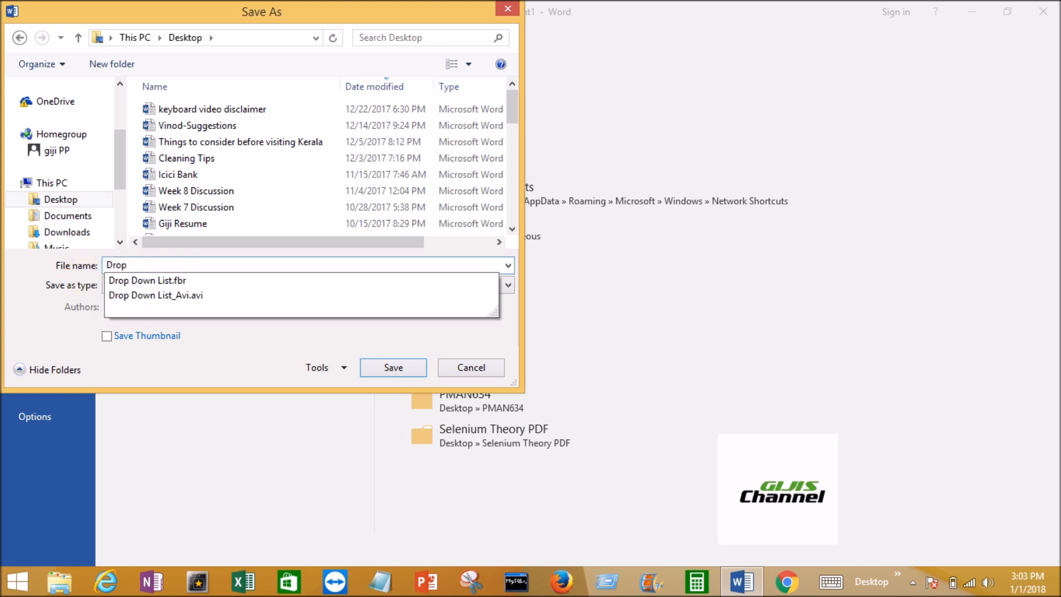
pyautogui.write(' down')
pyautogui.click(171, 271)
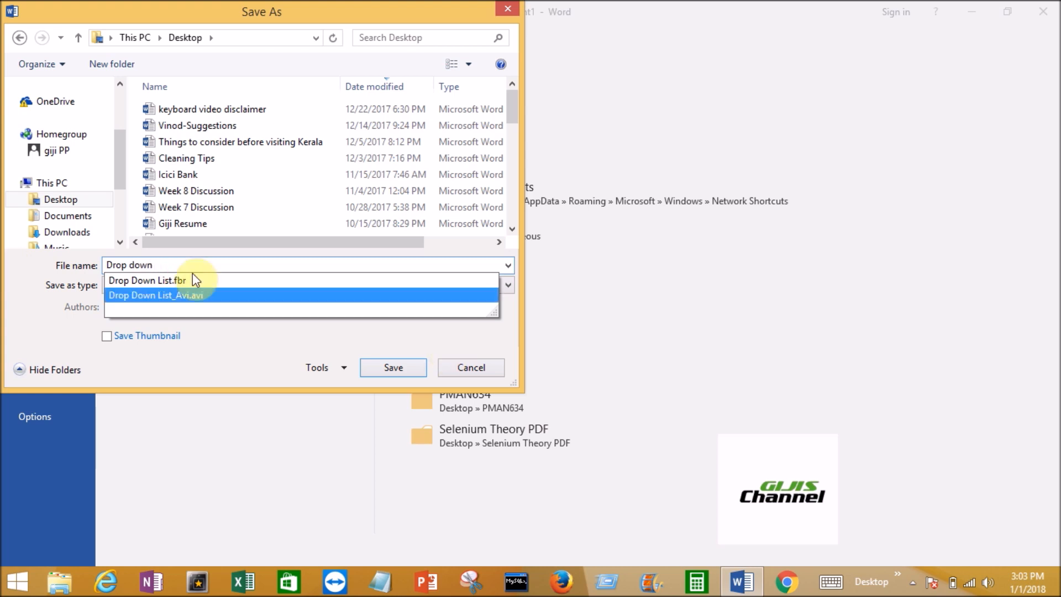
pyautogui.click(190, 268)
pyautogui.click(387, 366)
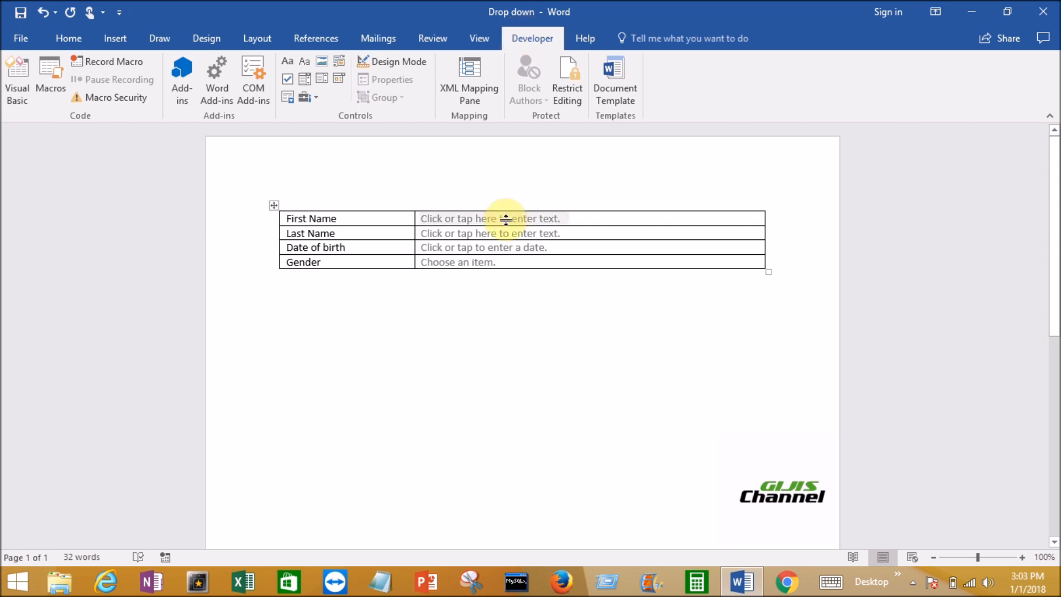
# Close the saved form and reopen Drop down.docx from the recent Word documents
pyautogui.click(1042, 12)
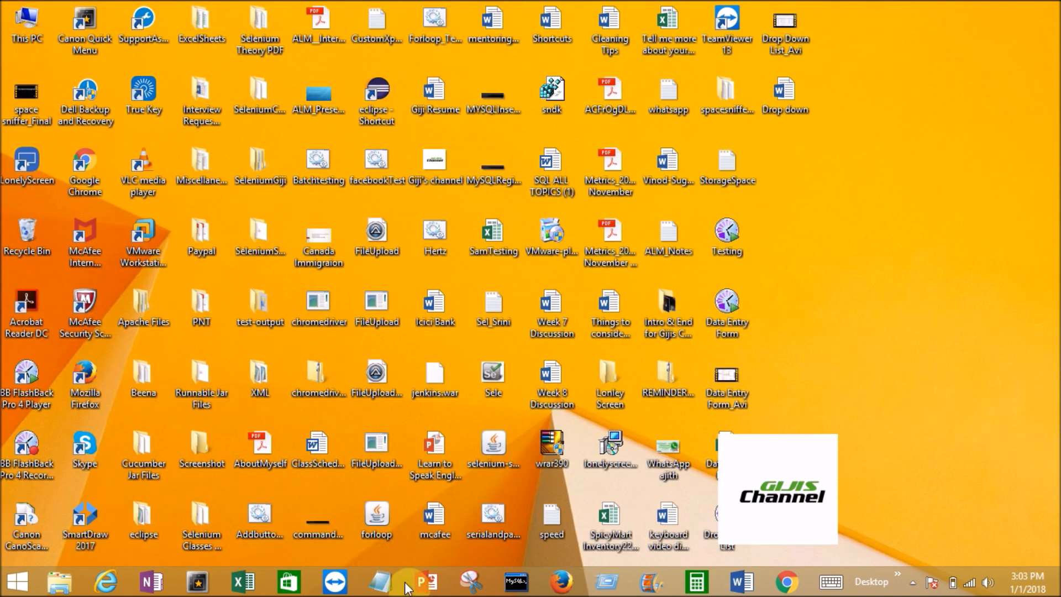
pyautogui.click(740, 582)
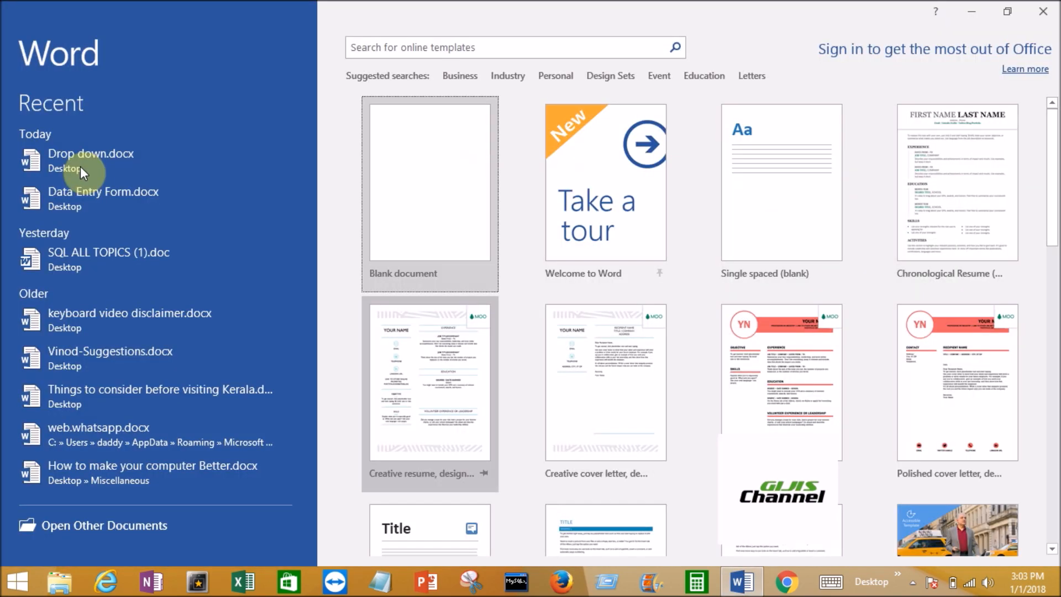
pyautogui.click(81, 167)
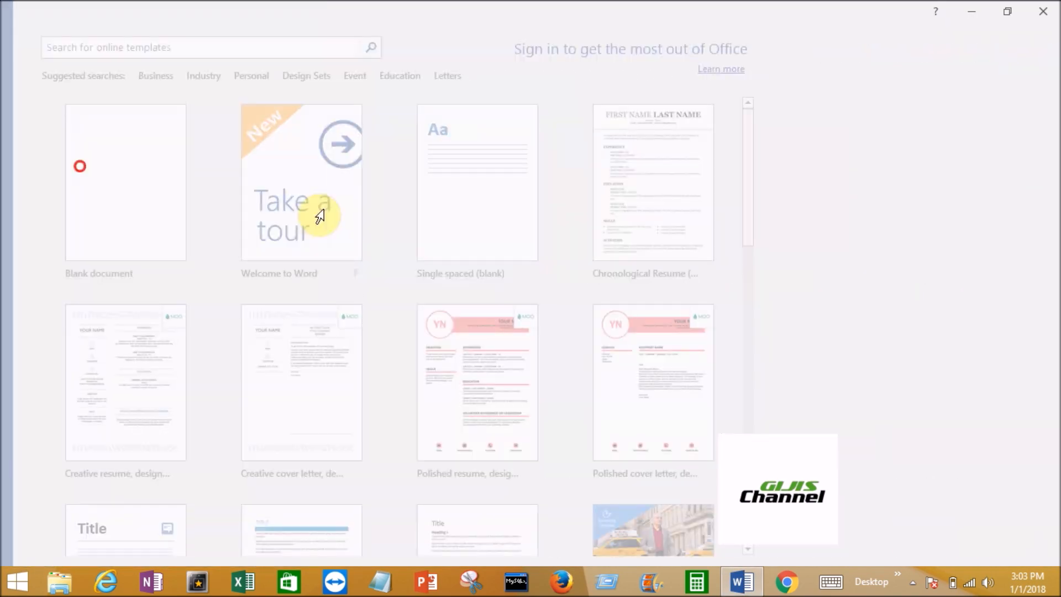
# Fill in the person's first name and last name in the form's two text controls
pyautogui.click(469, 221)
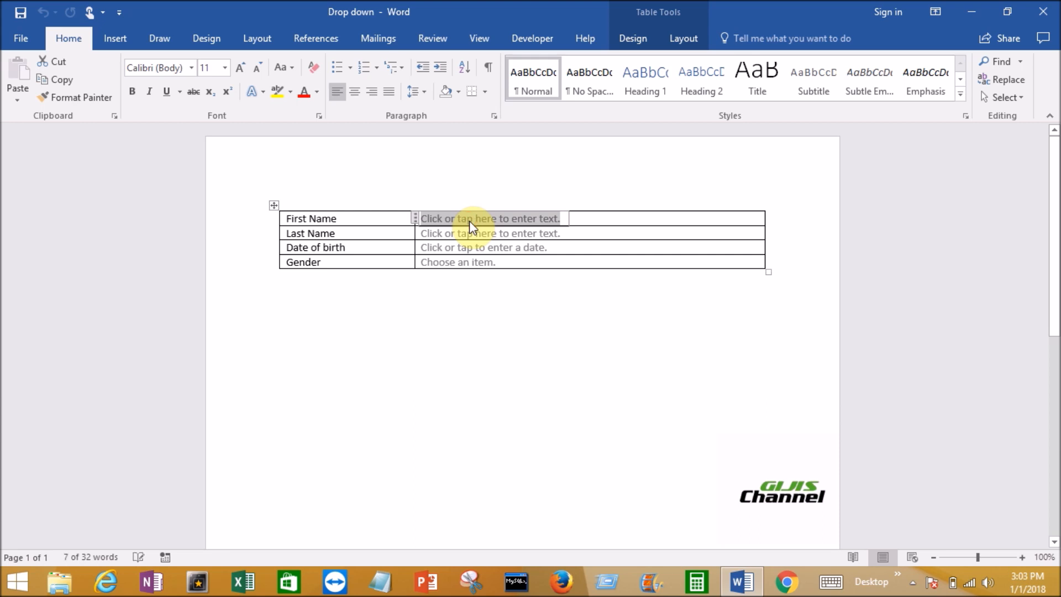
pyautogui.write('Mark')
pyautogui.click(449, 236)
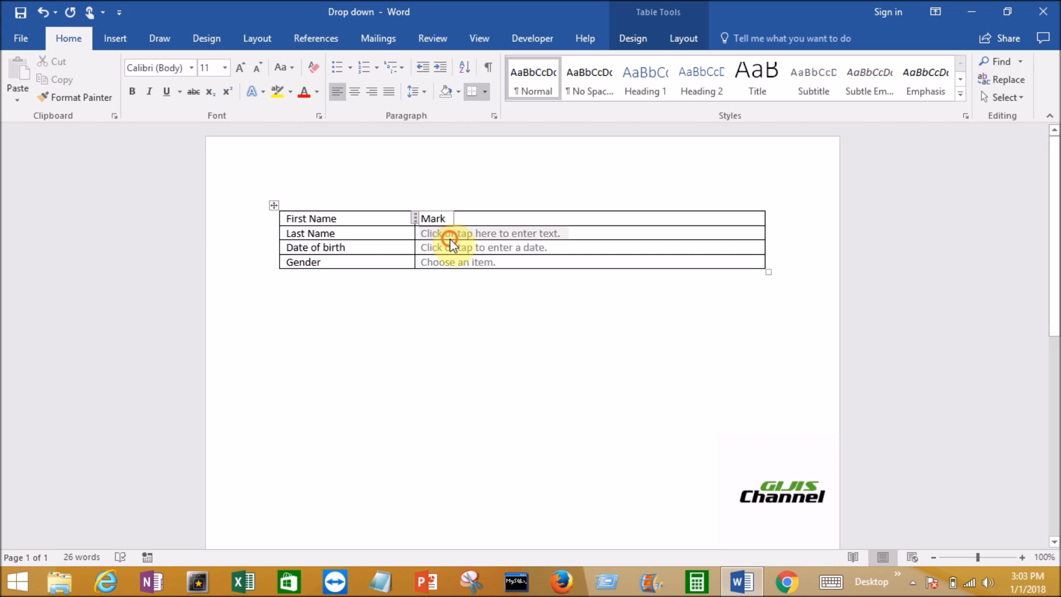
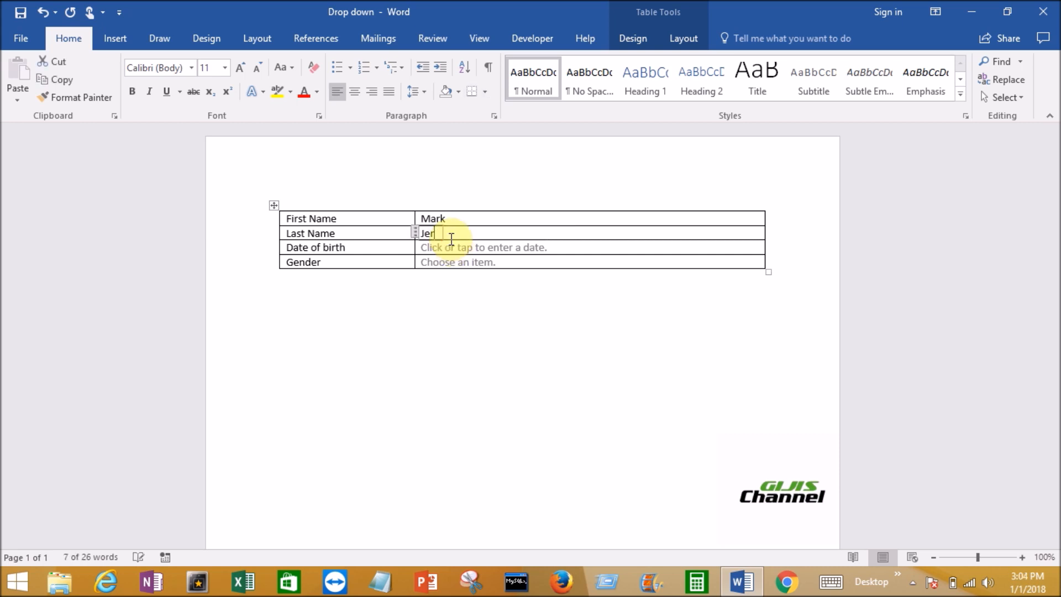
# Choose a November day for Date of birth in the date picker and replace its year with the person's birth year
pyautogui.click(512, 249)
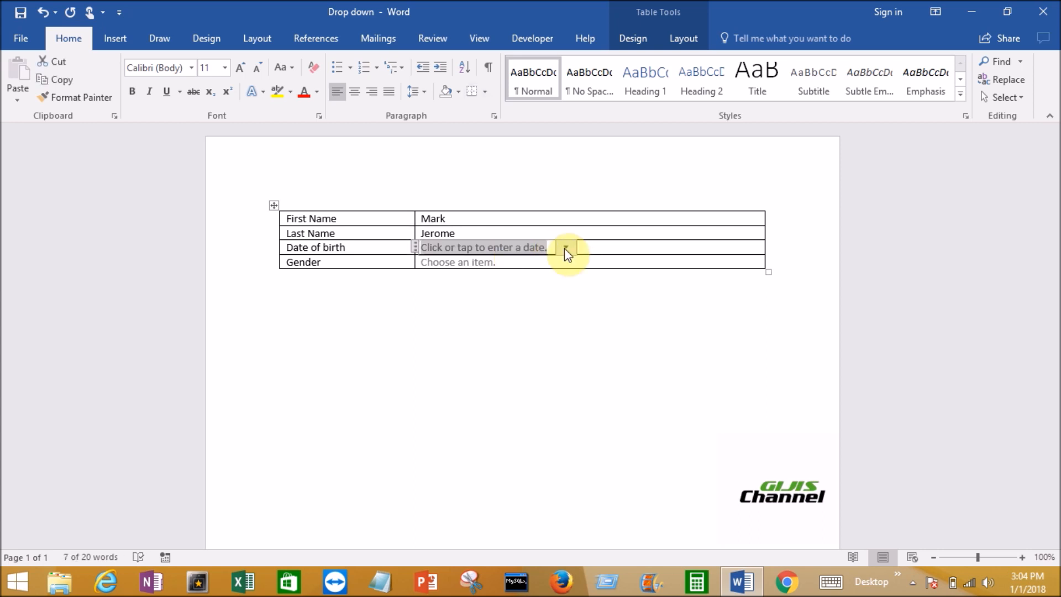
pyautogui.click(564, 247)
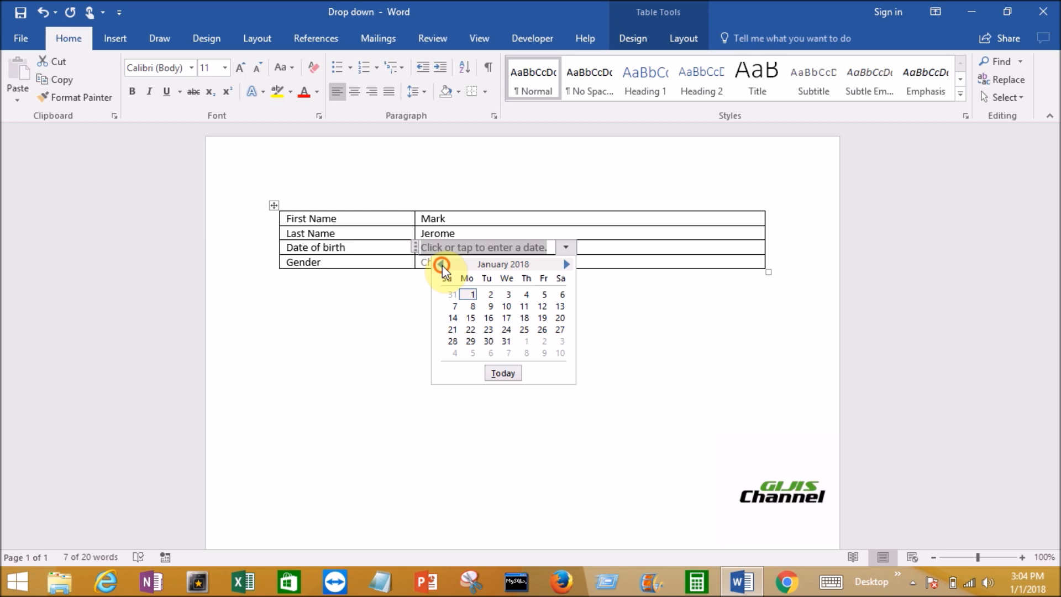
pyautogui.click(442, 264)
pyautogui.click(441, 264)
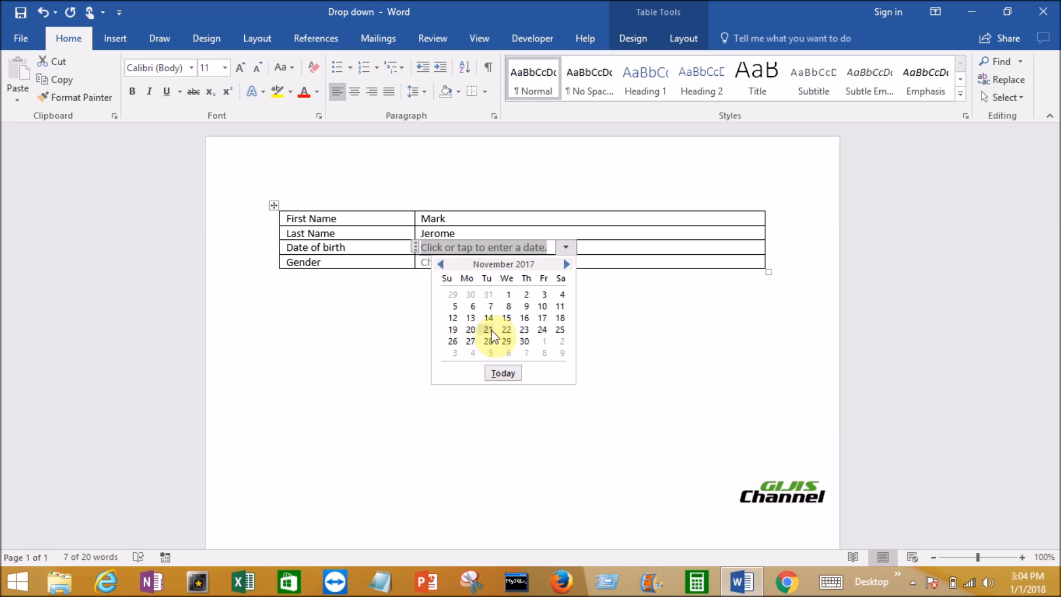
pyautogui.click(487, 330)
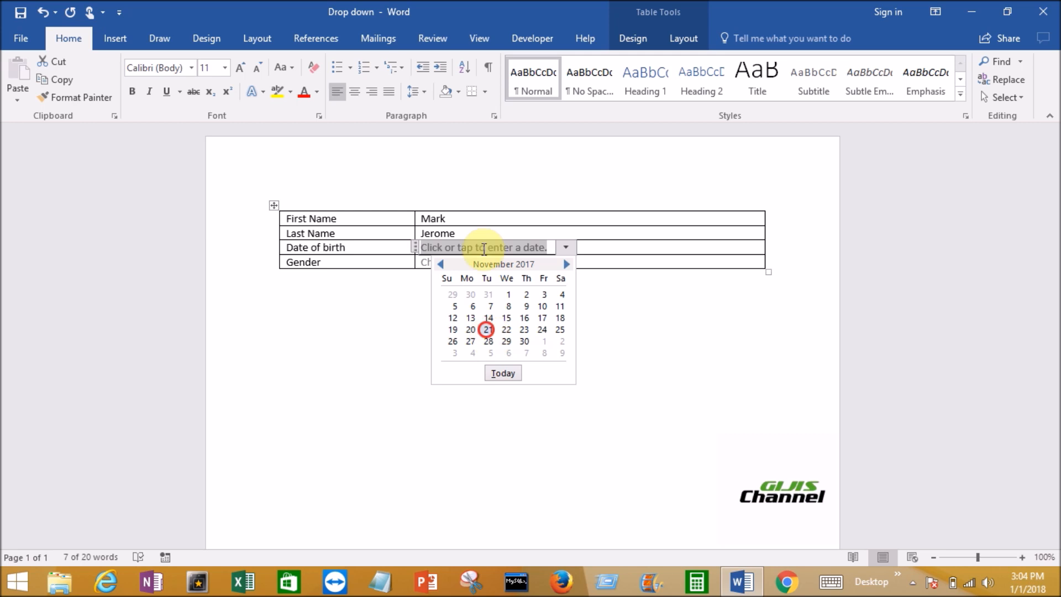
pyautogui.click(475, 248)
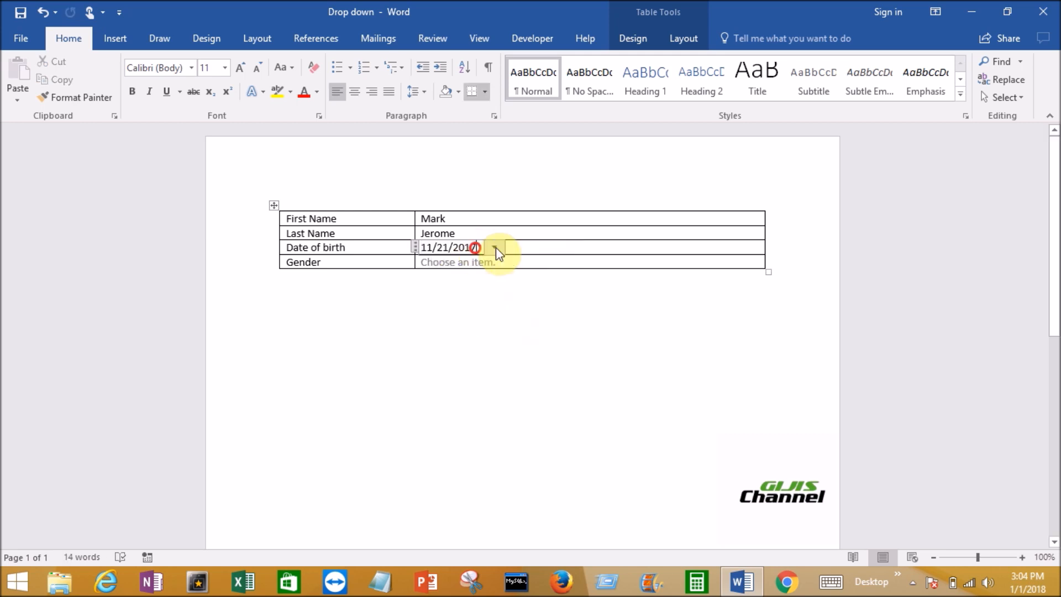
pyautogui.press('BackSpace')
pyautogui.press('BackSpace')
pyautogui.press('BackSpace')
pyautogui.press('BackSpace')
pyautogui.write('1986')
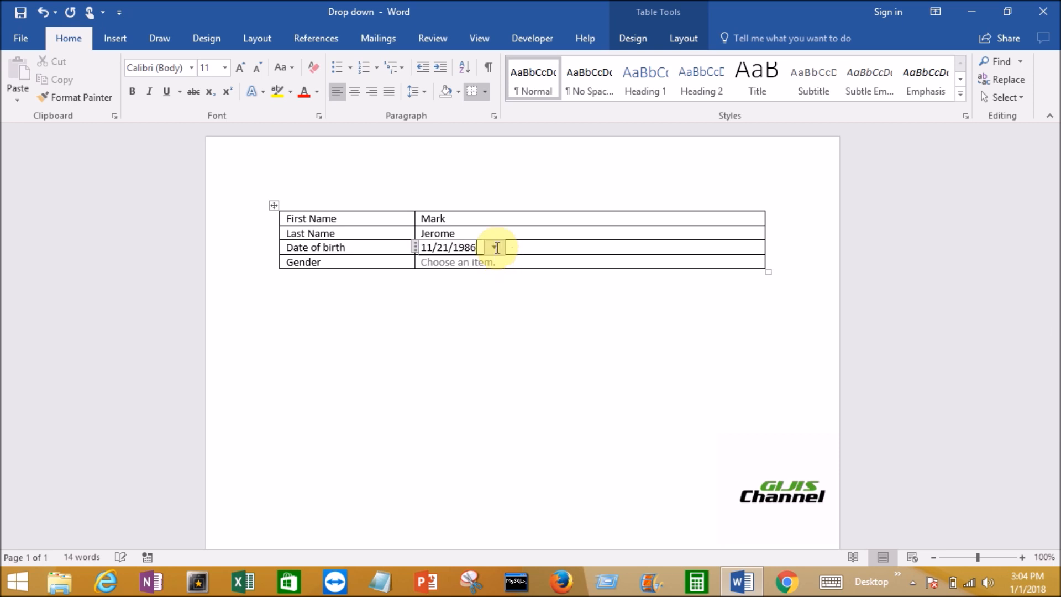
# Choose Male in the Gender drop-down control
pyautogui.click(486, 262)
pyautogui.click(509, 262)
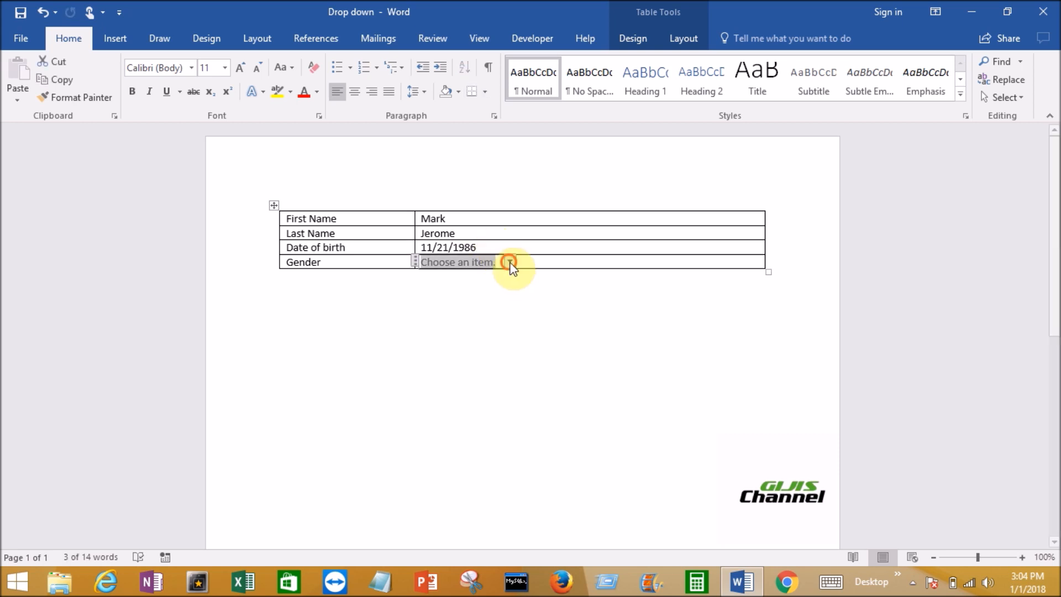
pyautogui.click(452, 290)
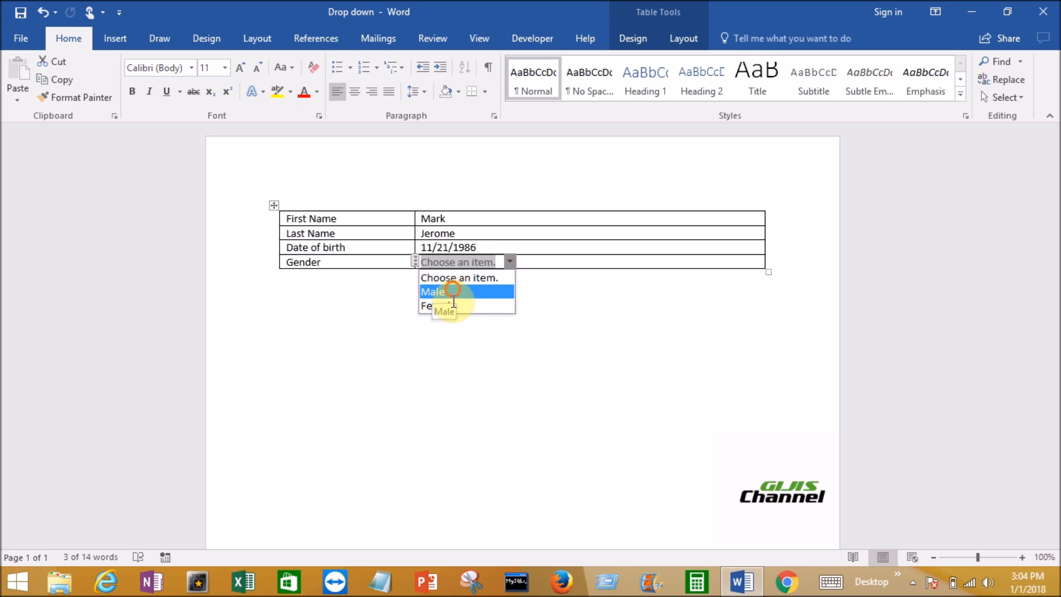
# Save the filled form as a separate Word document on the Desktop, appending an underscore and the person's first name to Drop down
pyautogui.click(23, 39)
pyautogui.click(39, 193)
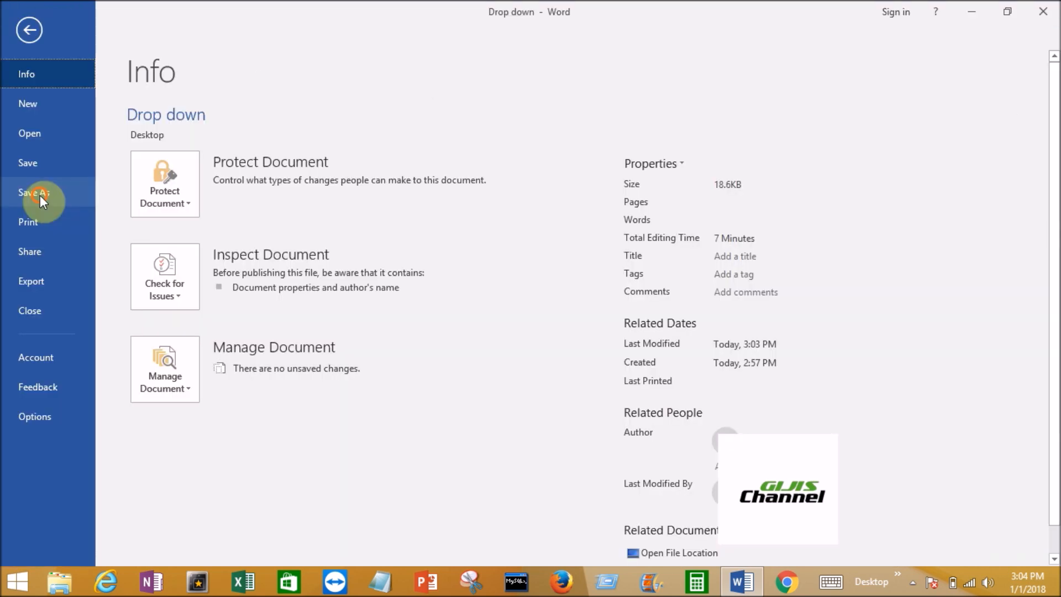
pyautogui.click(200, 303)
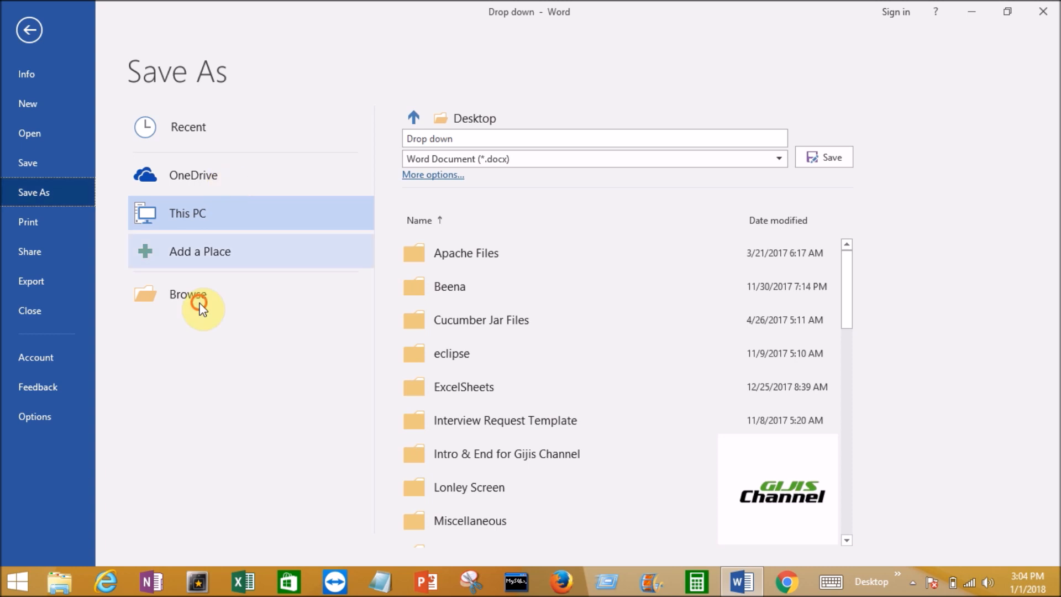
pyautogui.click(172, 263)
pyautogui.click(173, 263)
pyautogui.write('_mar')
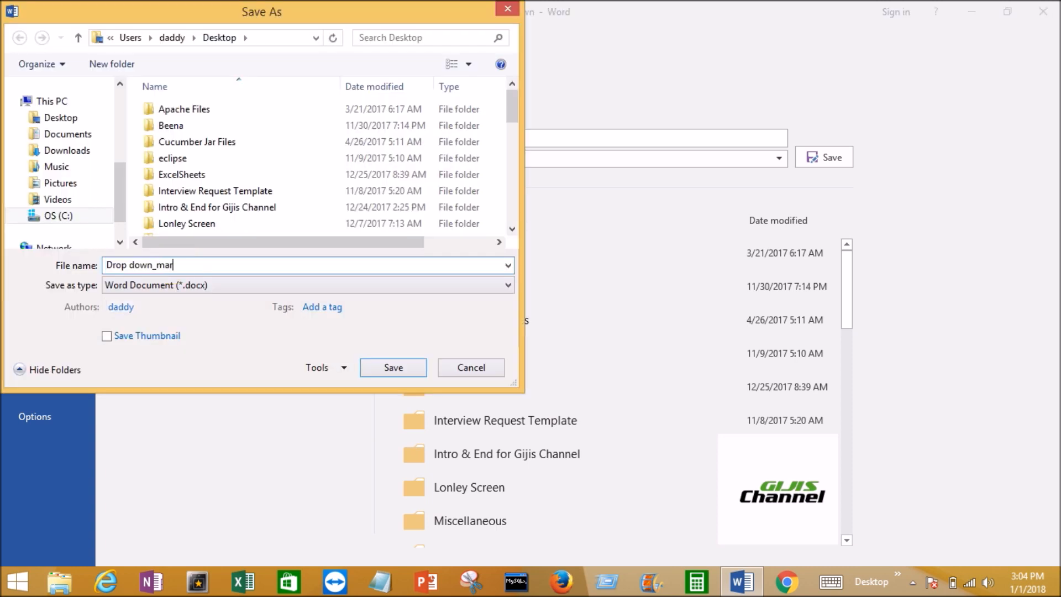
pyautogui.write('k')
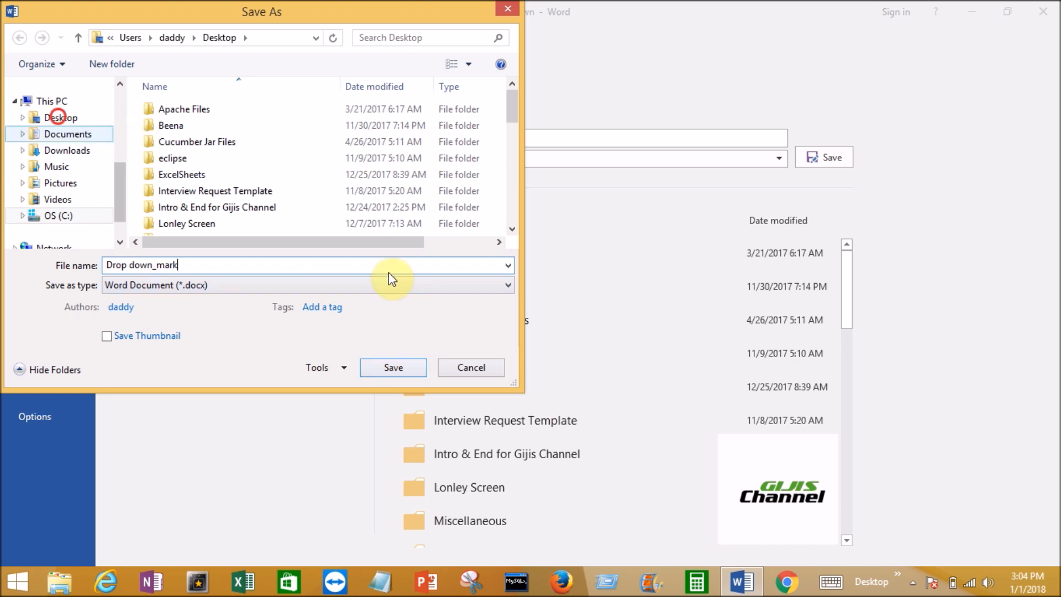
pyautogui.click(390, 366)
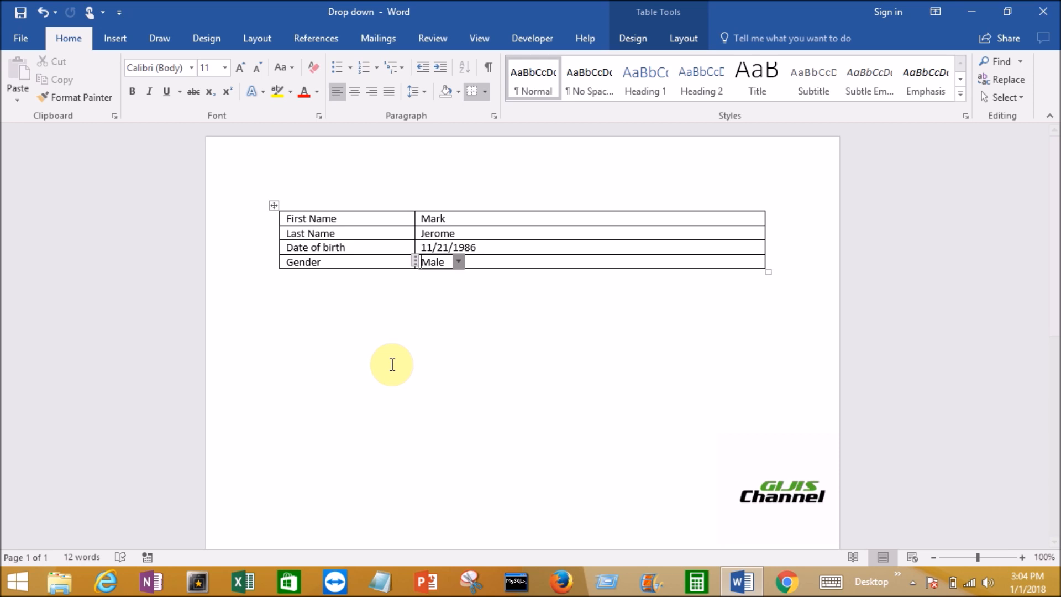